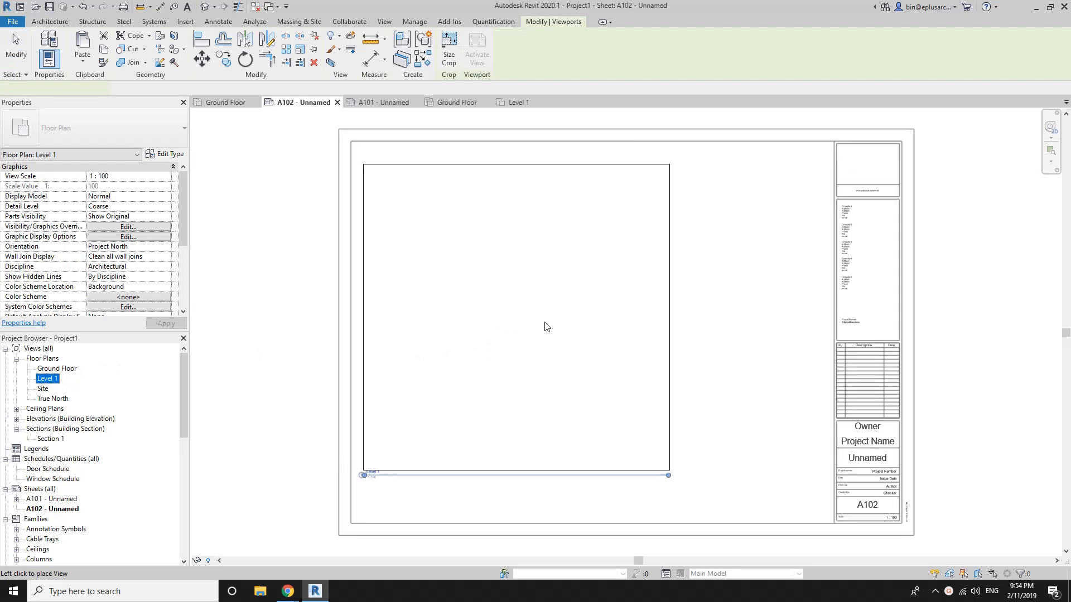
Place the Level 1 floor plan view on sheet A102, within the drawing area beside the title block.
left_click(522, 308)
key("Escape")
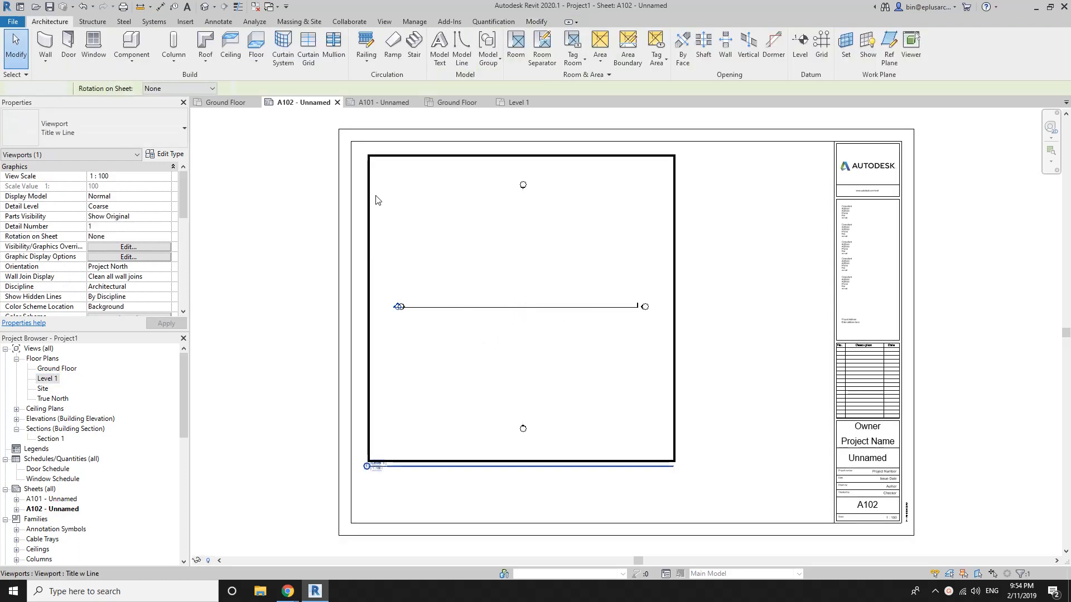
Compare the plan positions on sheets A101 and A102 by switching back and forth between the two sheets.
double_click(62, 499)
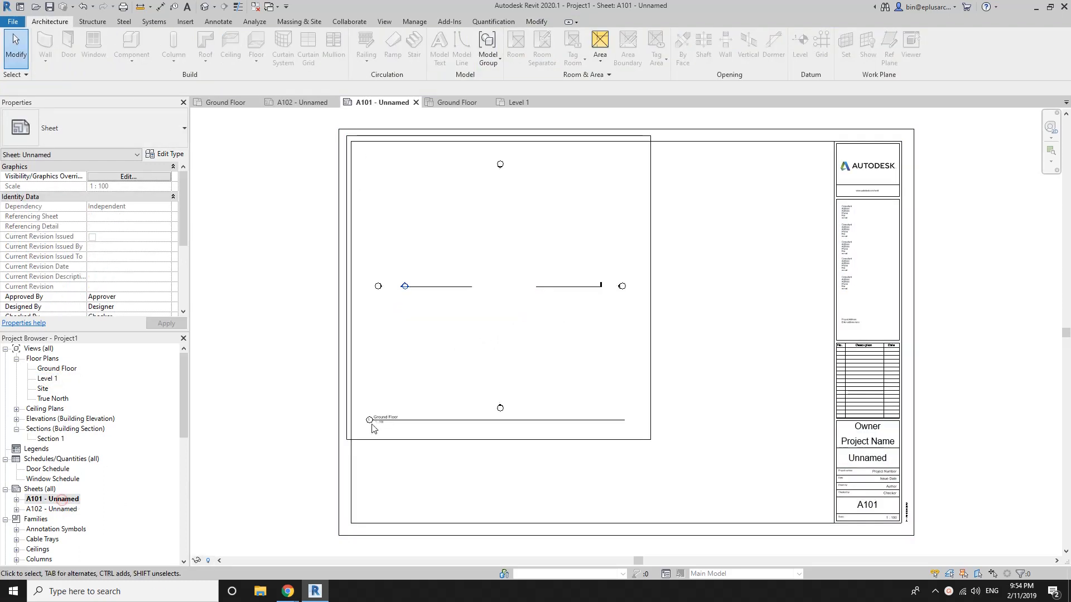
double_click(63, 509)
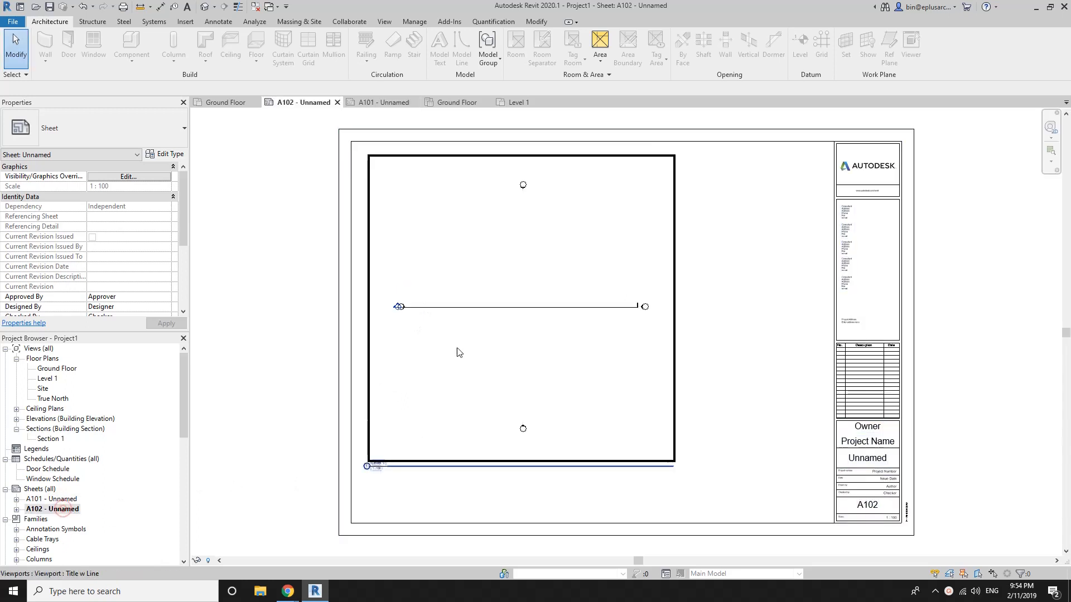
left_click(63, 500)
double_click(63, 501)
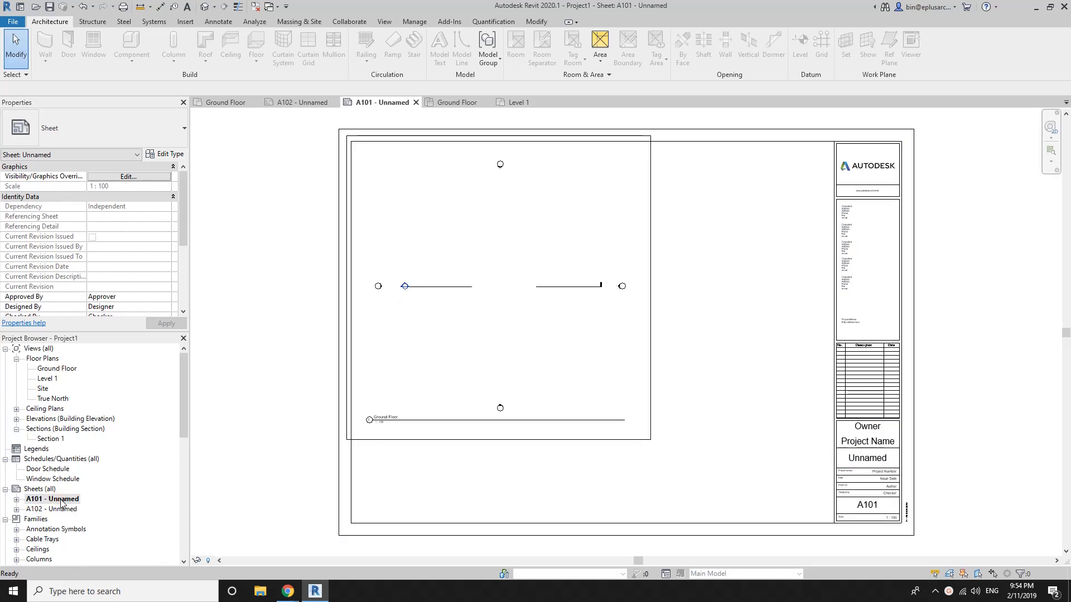
double_click(62, 509)
left_click(505, 322)
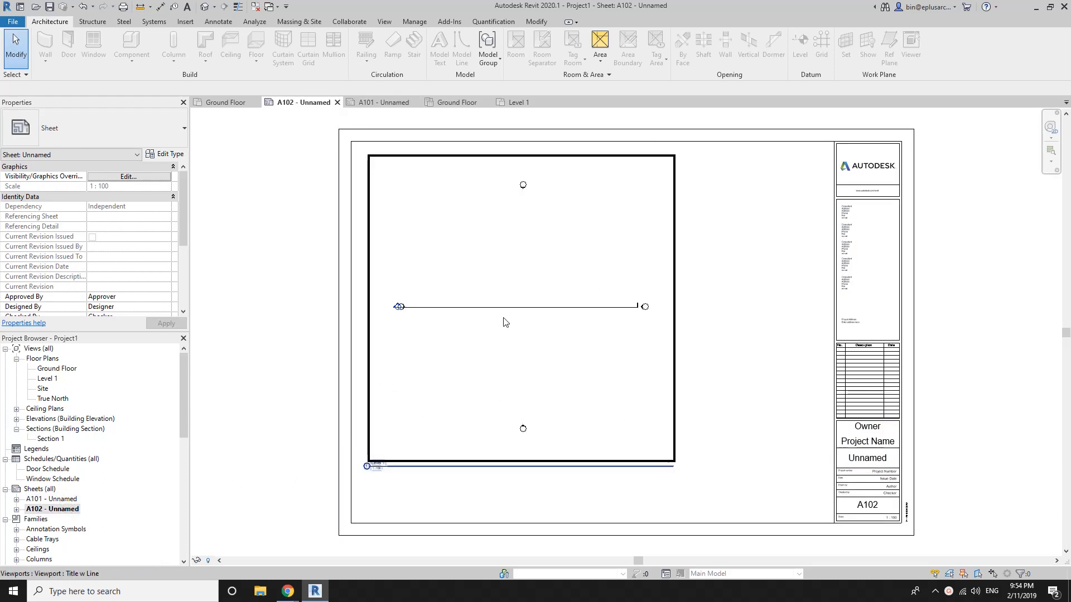
double_click(66, 500)
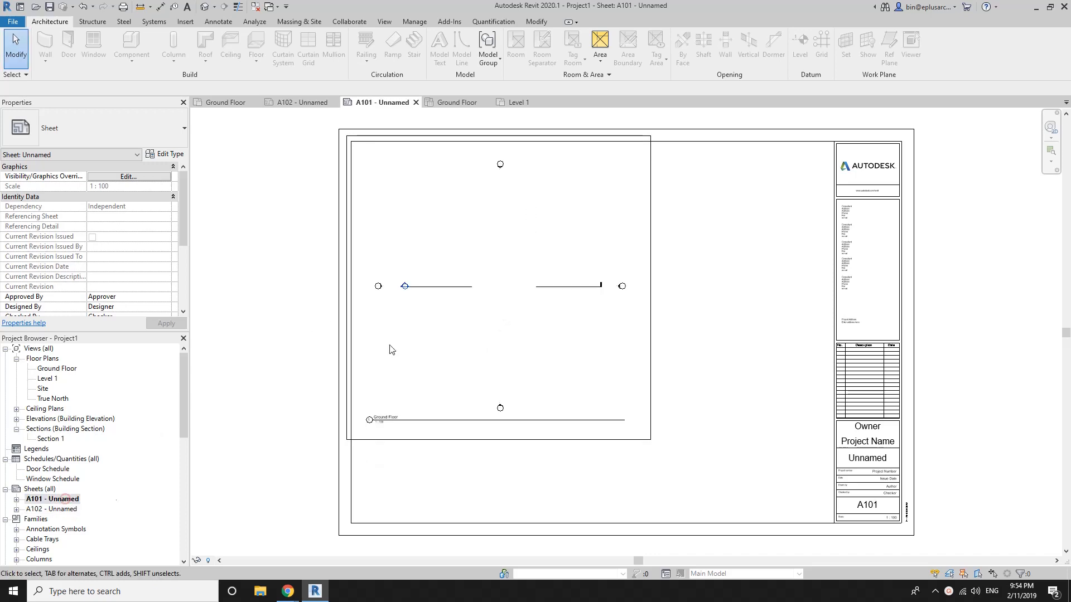
left_click(264, 254)
Move the Ground Floor viewport on sheet A101 so that it sits fully inside the sheet's inner border.
left_click(477, 241)
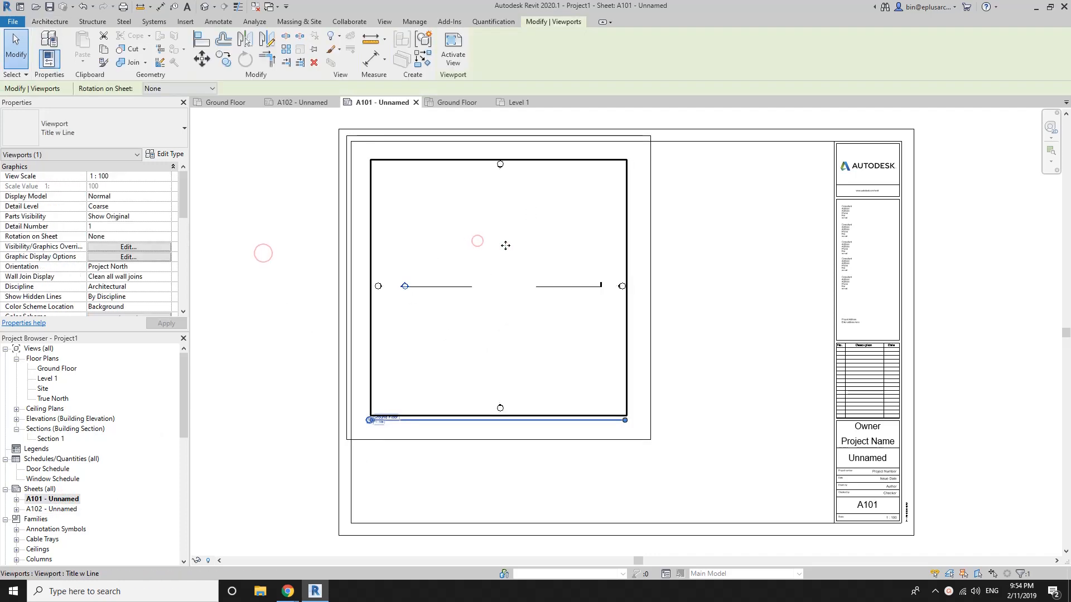
left_click(643, 218)
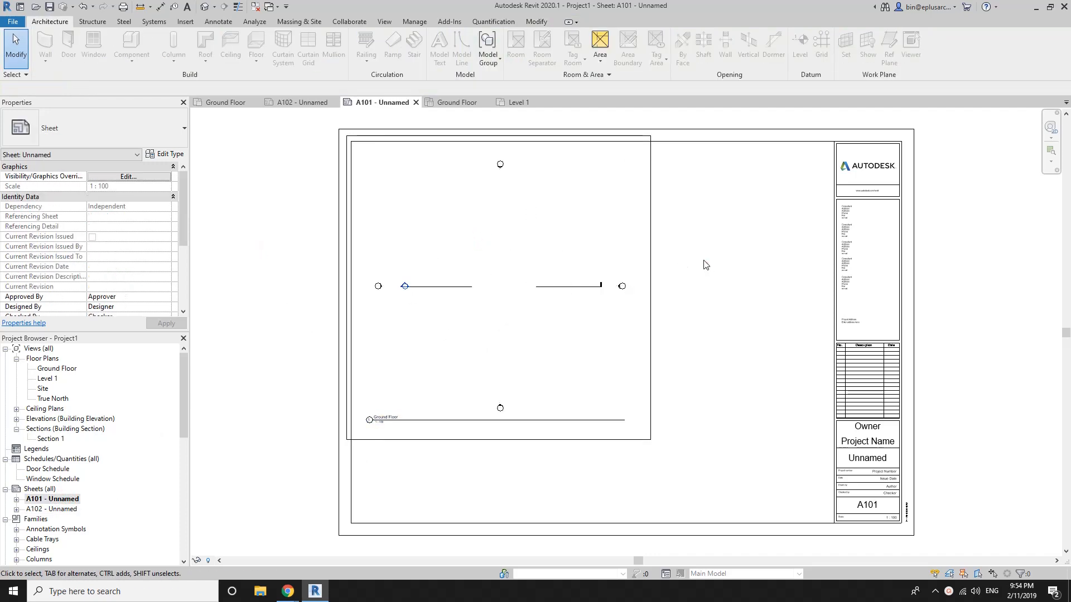
left_click(650, 217)
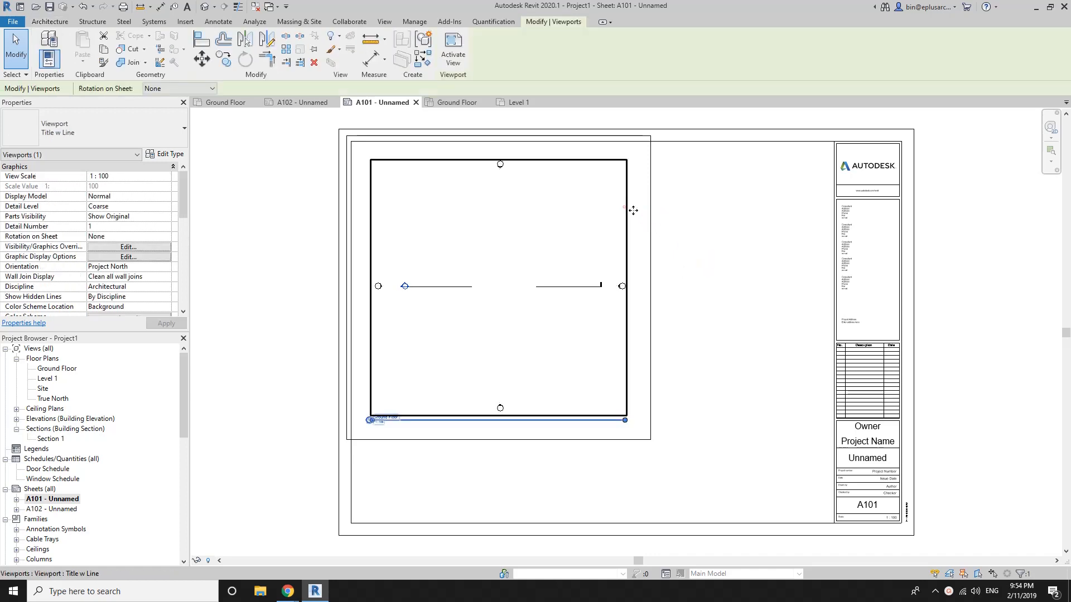
left_click_drag(633, 210, 678, 220)
left_click(718, 242)
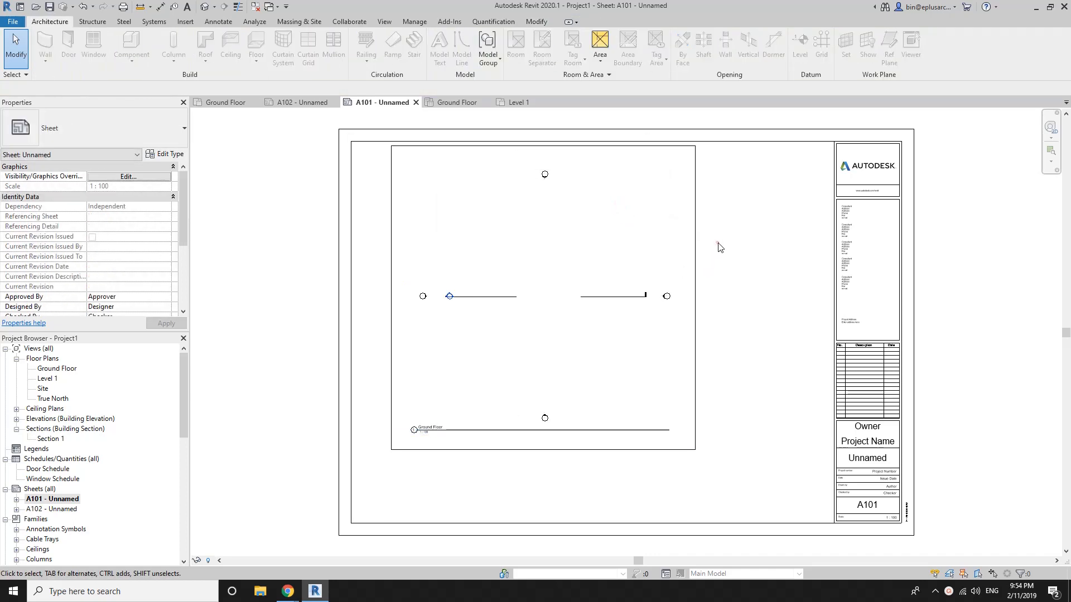
double_click(572, 228)
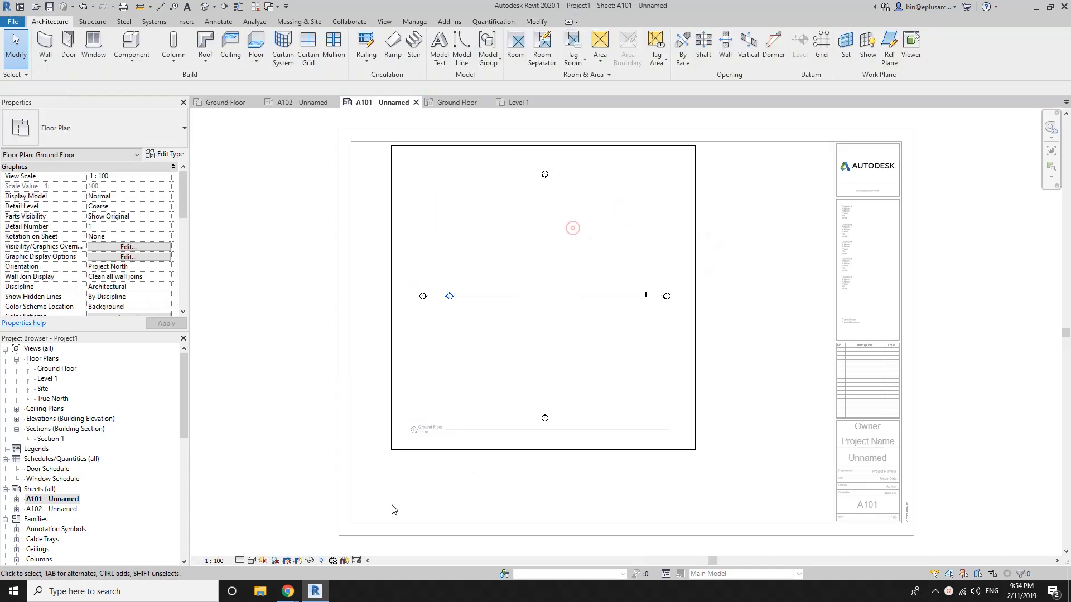
double_click(315, 366)
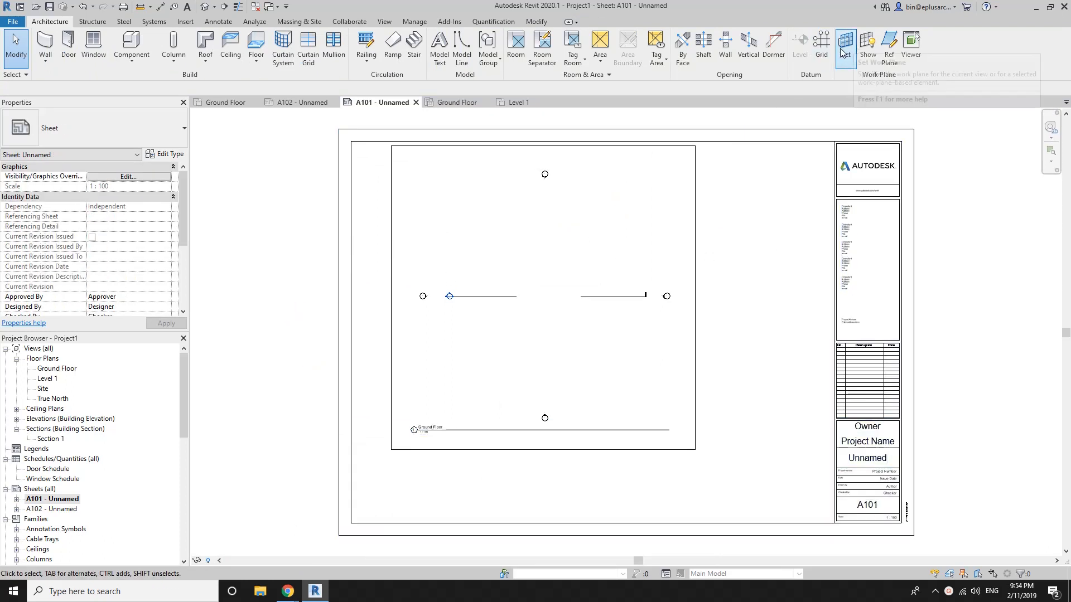
Create a new guide grid named Guide Grid 1 on sheet A101.
left_click(218, 21)
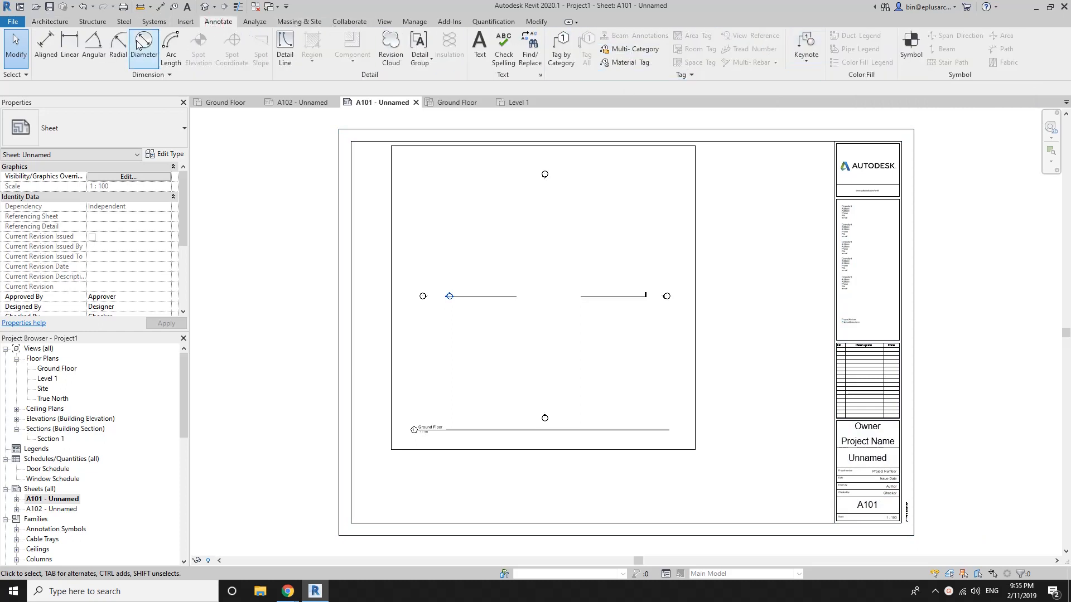
left_click(383, 22)
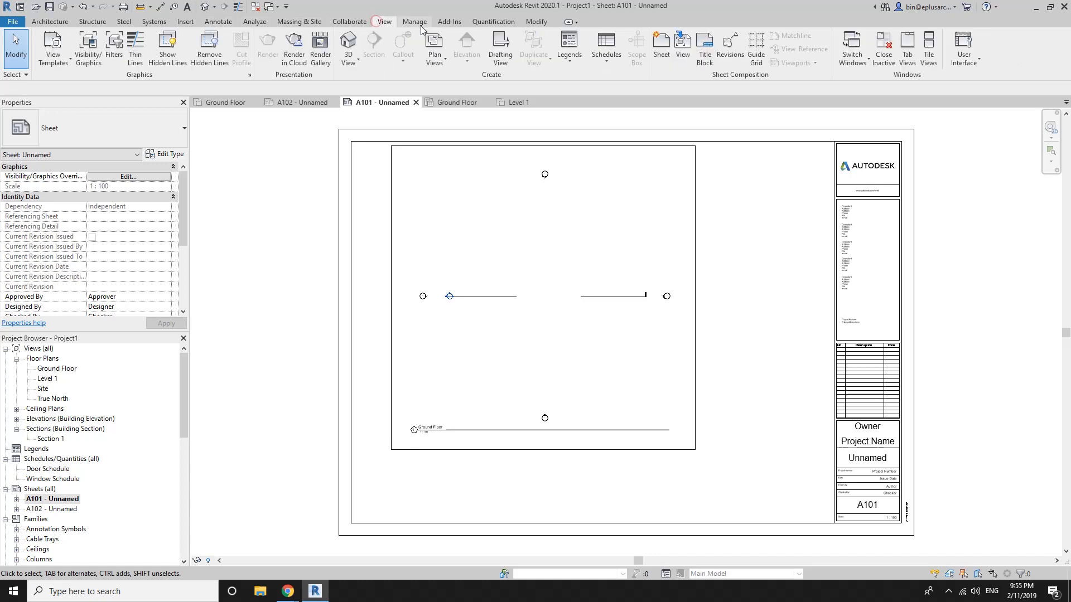
left_click(759, 62)
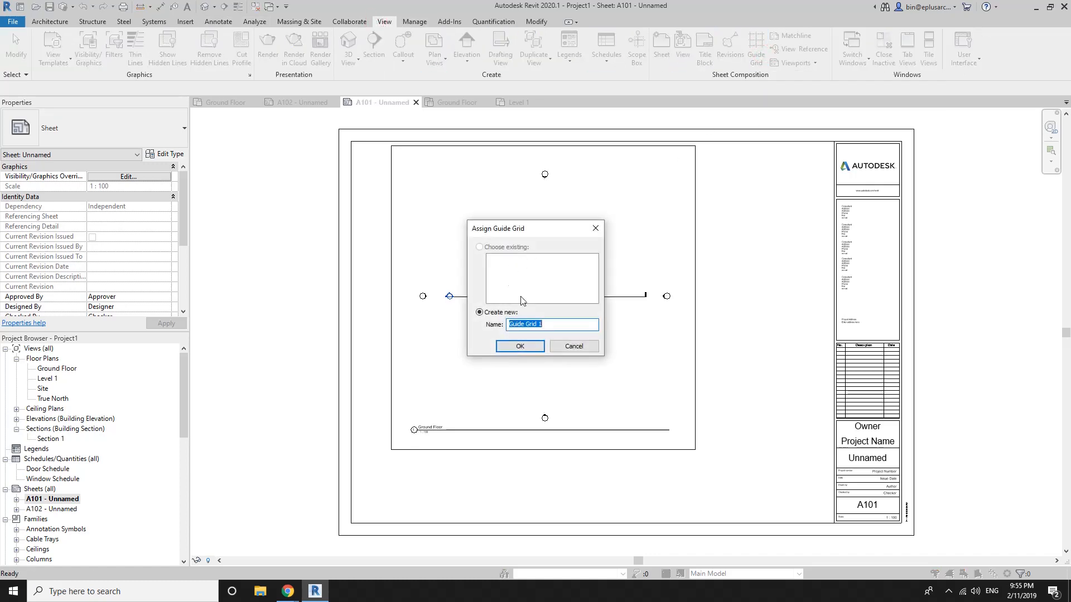
left_click(532, 347)
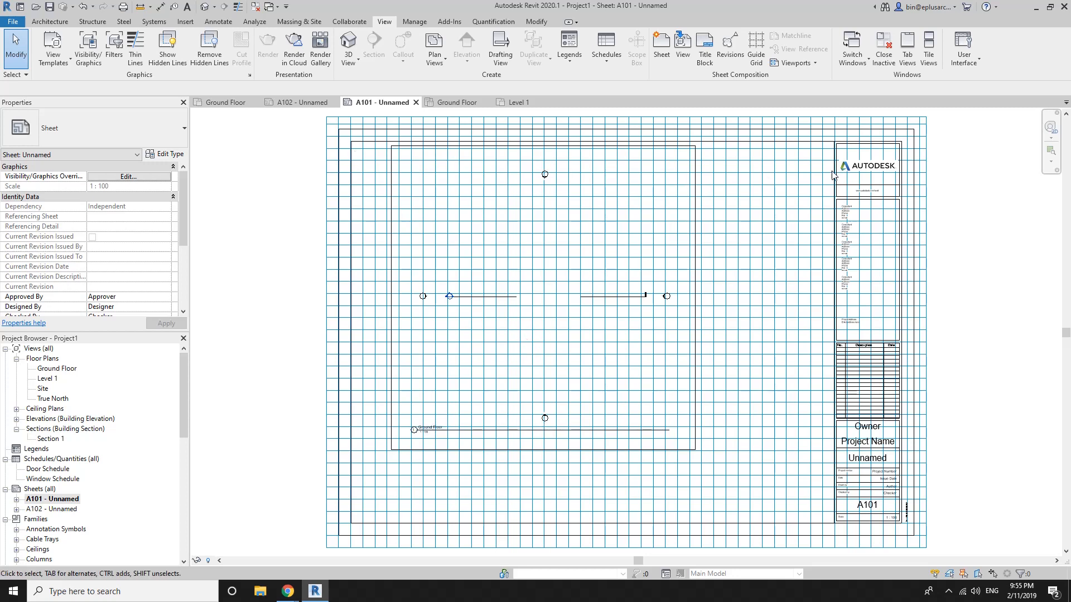
Resize the guide grid on all four sides to fit inside the sheet border and clear of the title block.
left_click(333, 117)
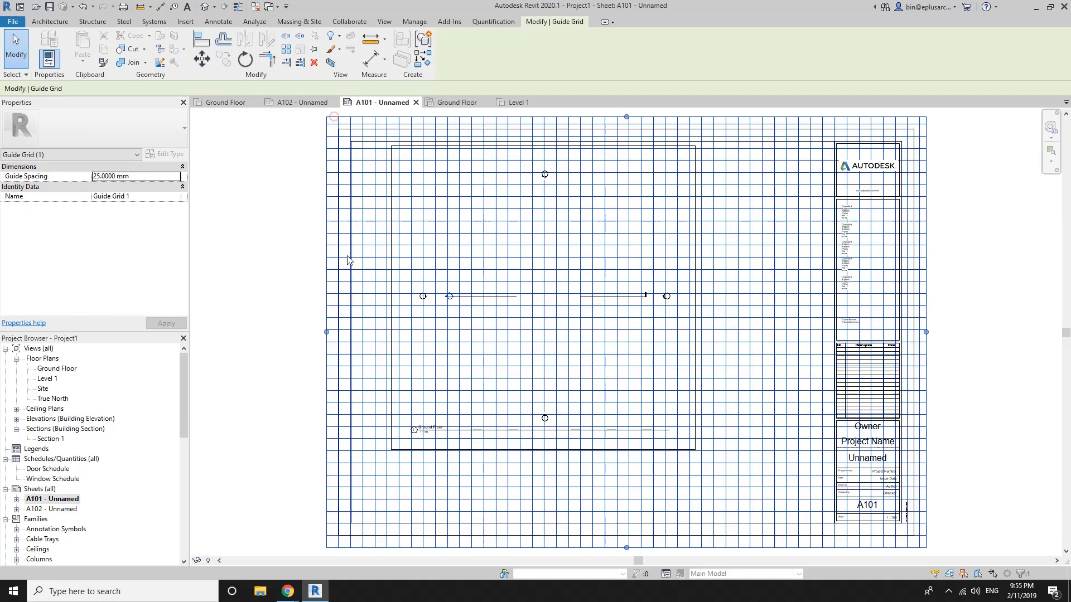
left_click_drag(326, 333, 362, 333)
left_click_drag(643, 117, 643, 153)
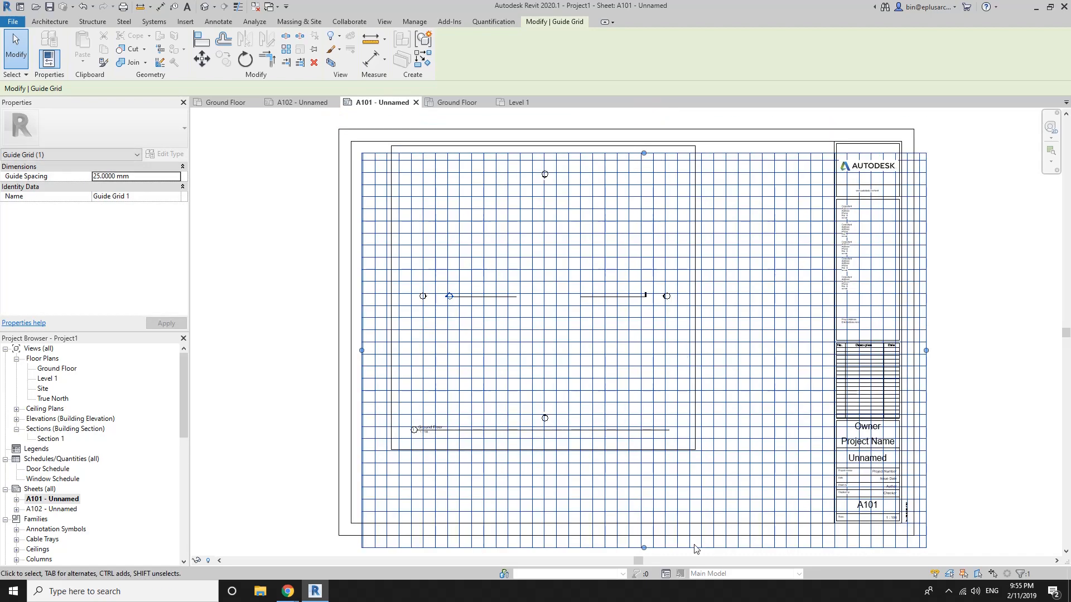
left_click_drag(644, 548, 641, 511)
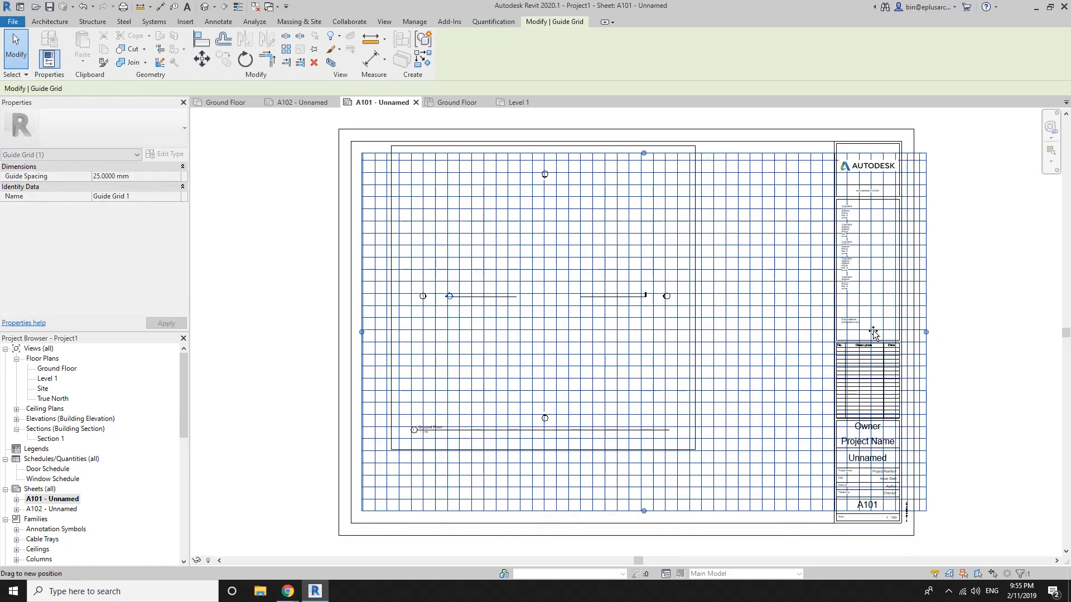
left_click_drag(832, 328, 825, 328)
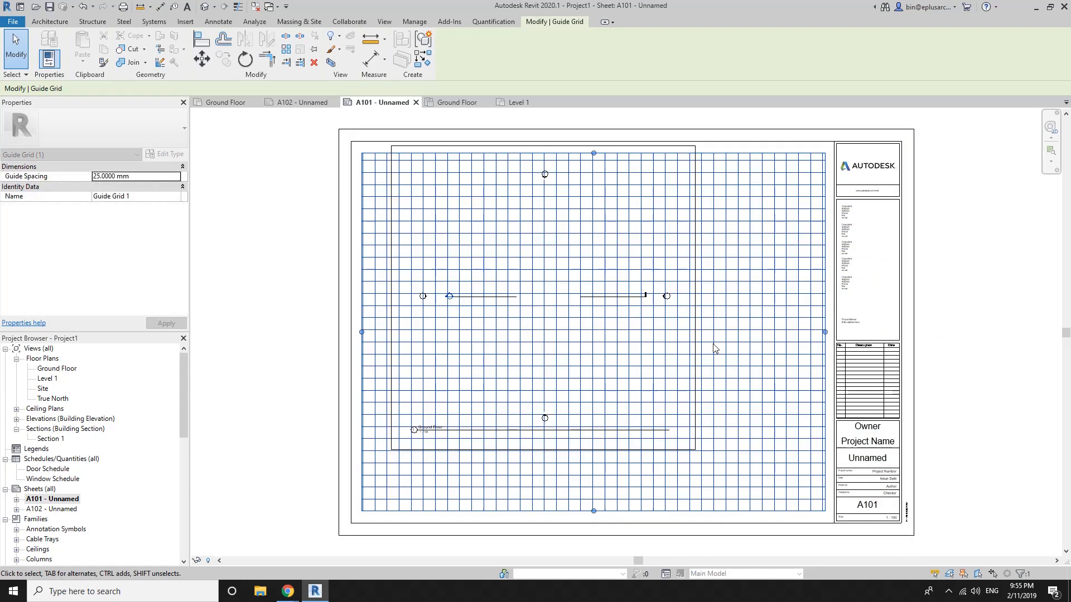
left_click(263, 213)
left_click(447, 258)
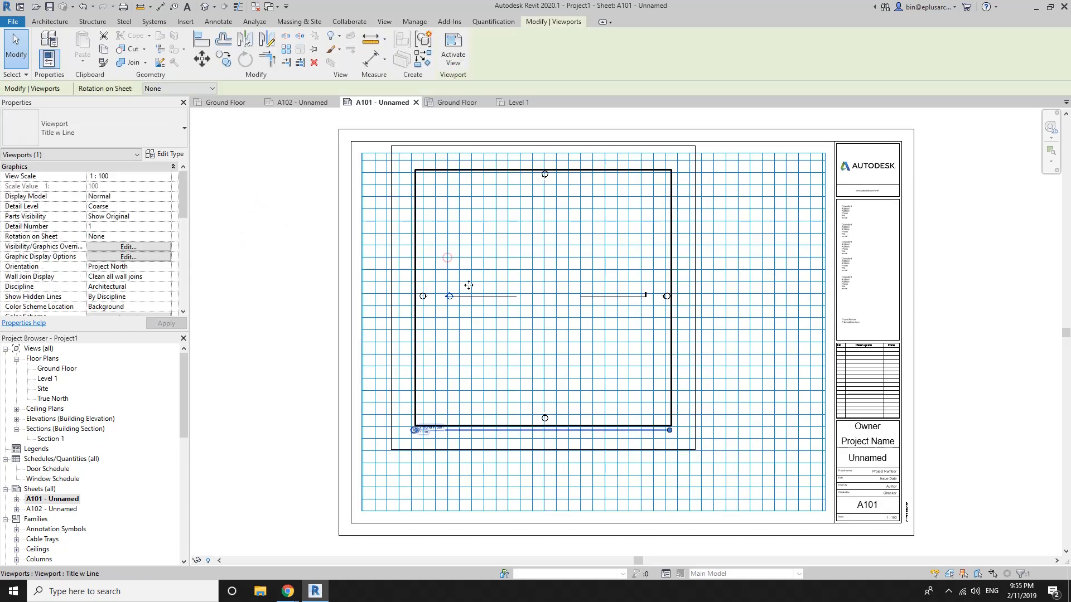
key("v")
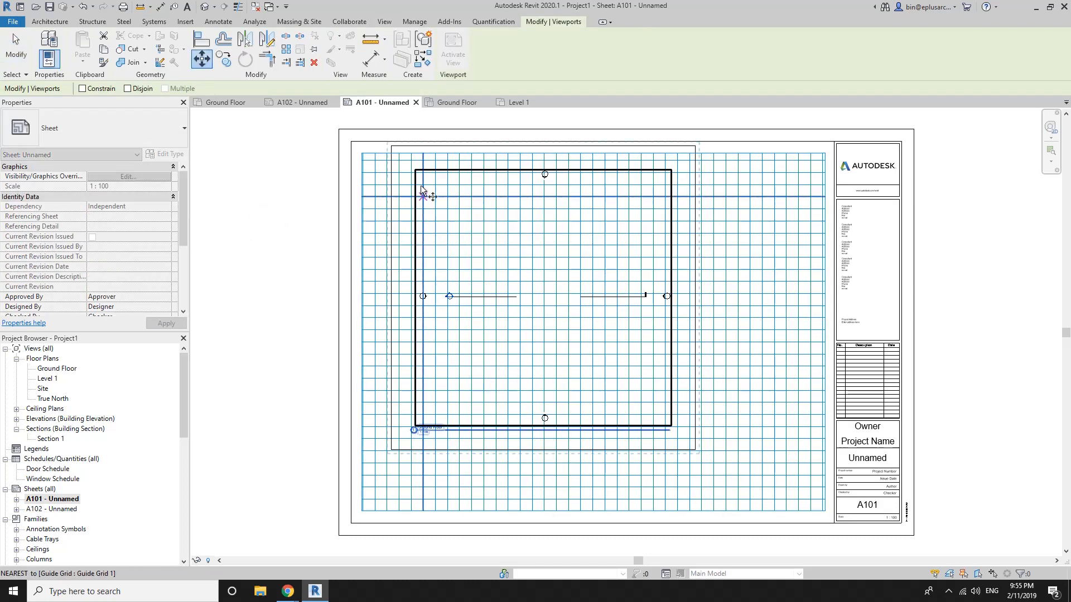
key("Escape")
key("Escape")
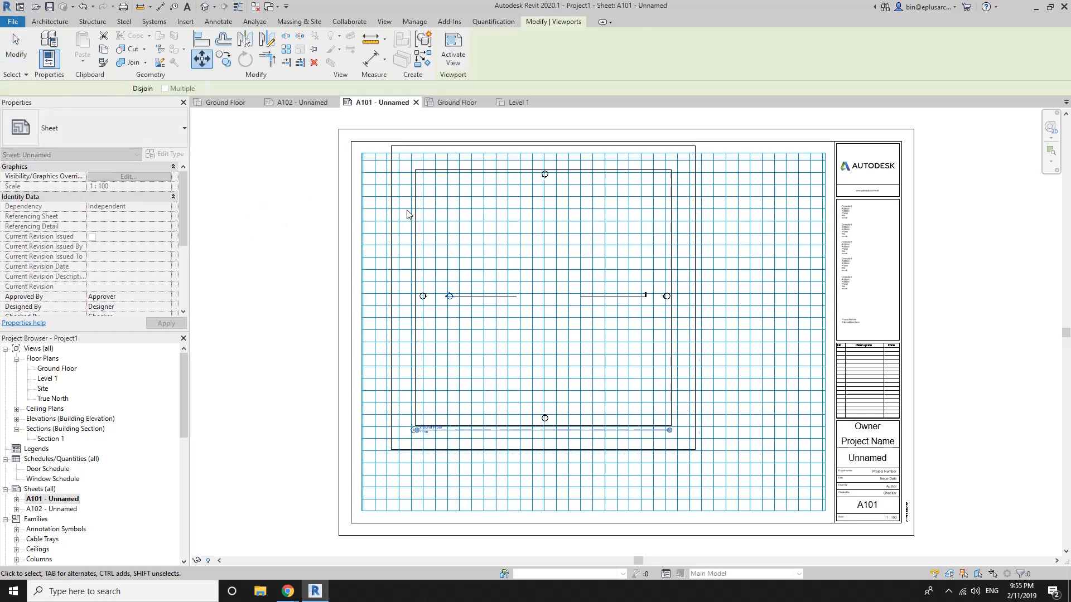
Move the Ground Floor viewport off the sheet into the empty space beside it.
scroll(471, 229, "down", 3)
left_click_drag(488, 242, 274, 284)
left_click(319, 416)
double_click(227, 229)
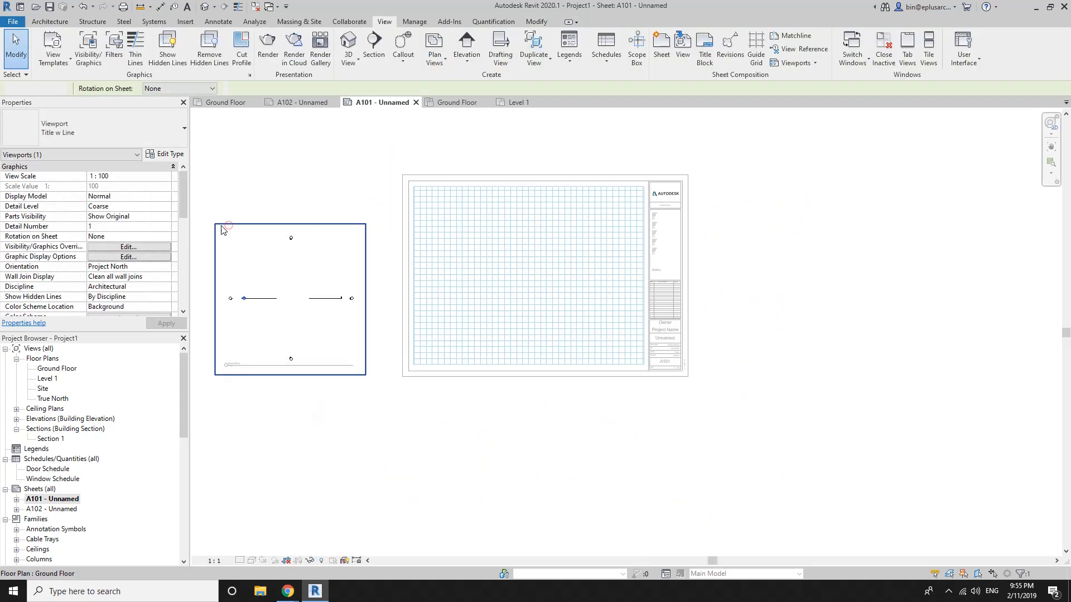
double_click(316, 424)
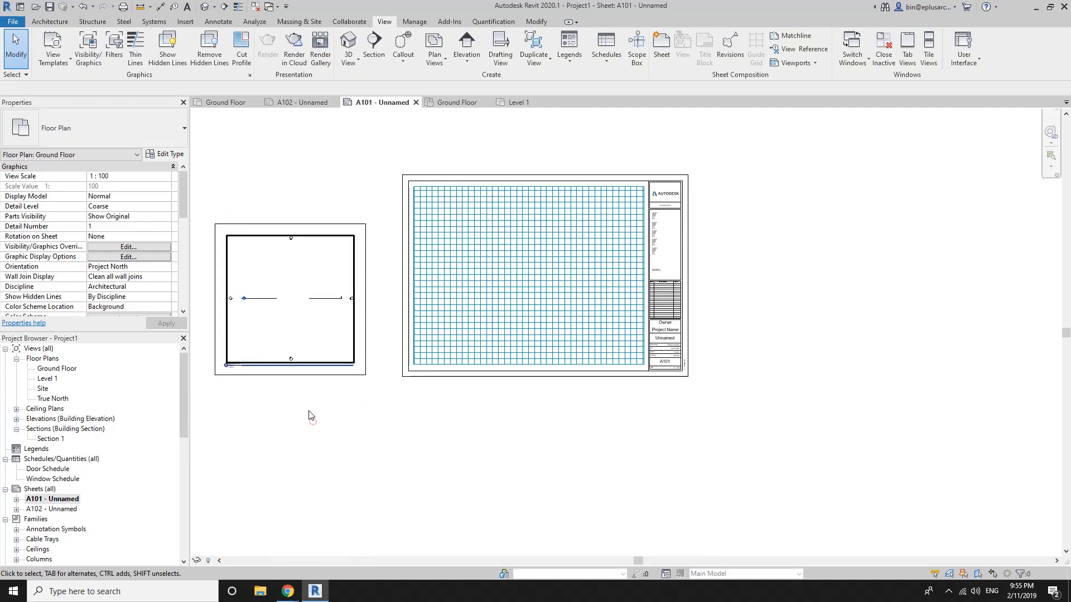
left_click(255, 276)
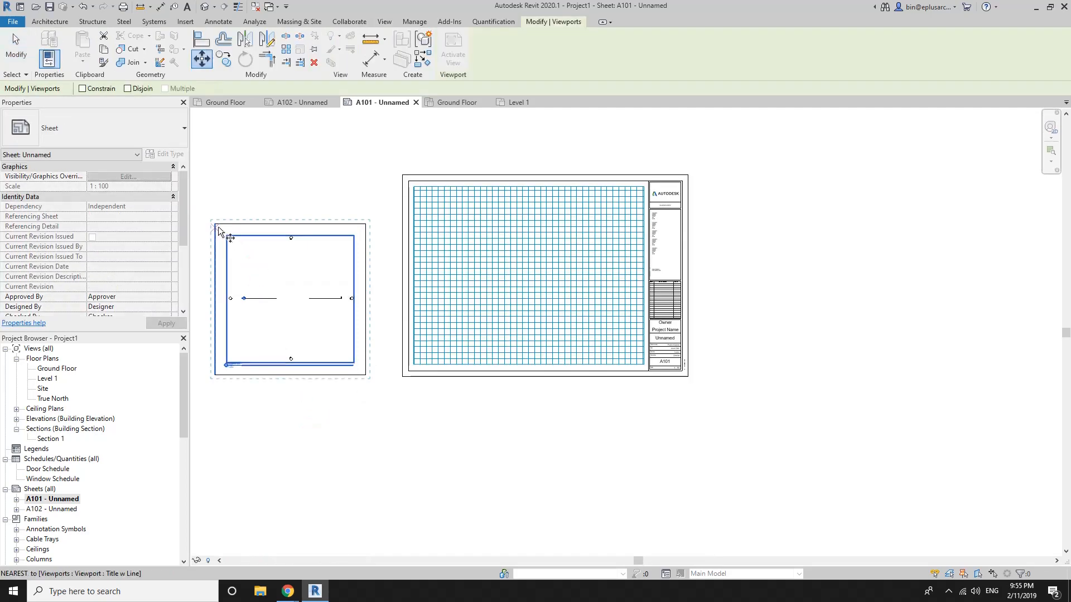
key("Escape")
Hide the Ground Floor view's crop region and try to move the viewport by its corner.
double_click(254, 247)
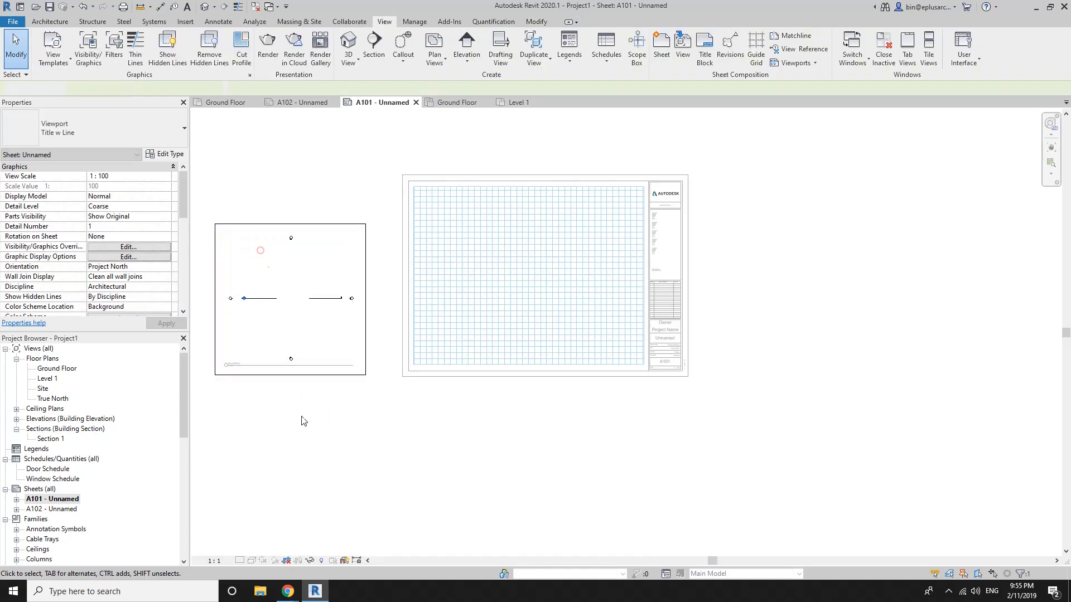
double_click(338, 477)
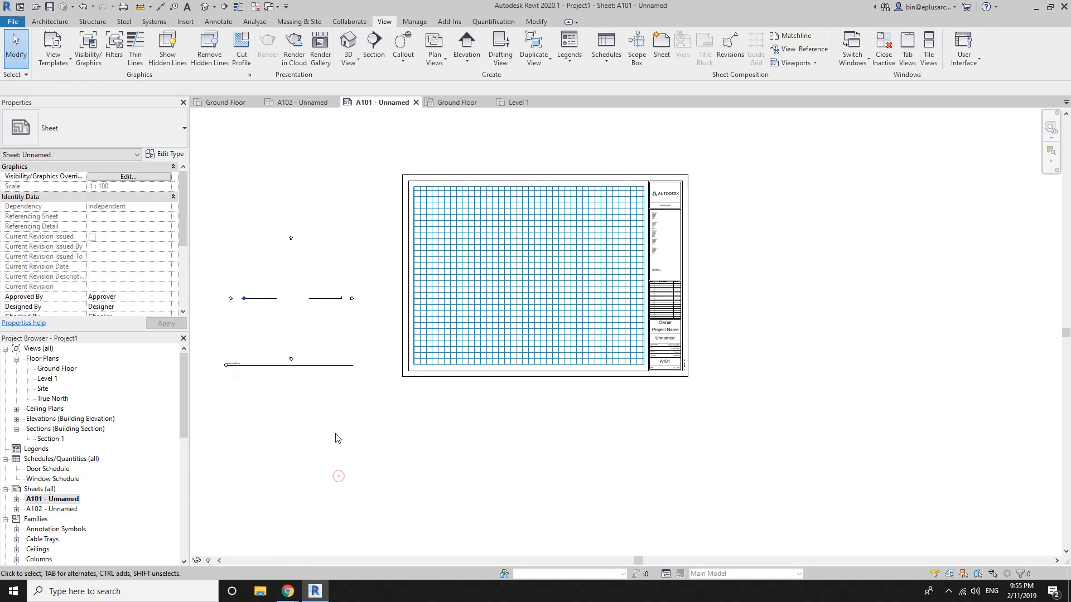
left_click(303, 275)
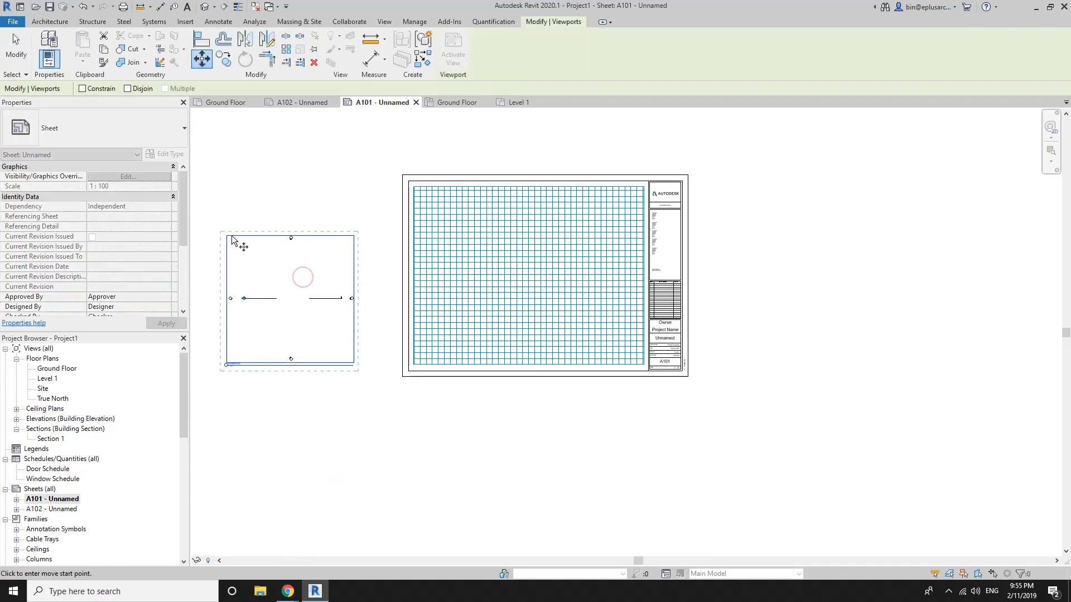
key("m")
key("v")
key("Escape")
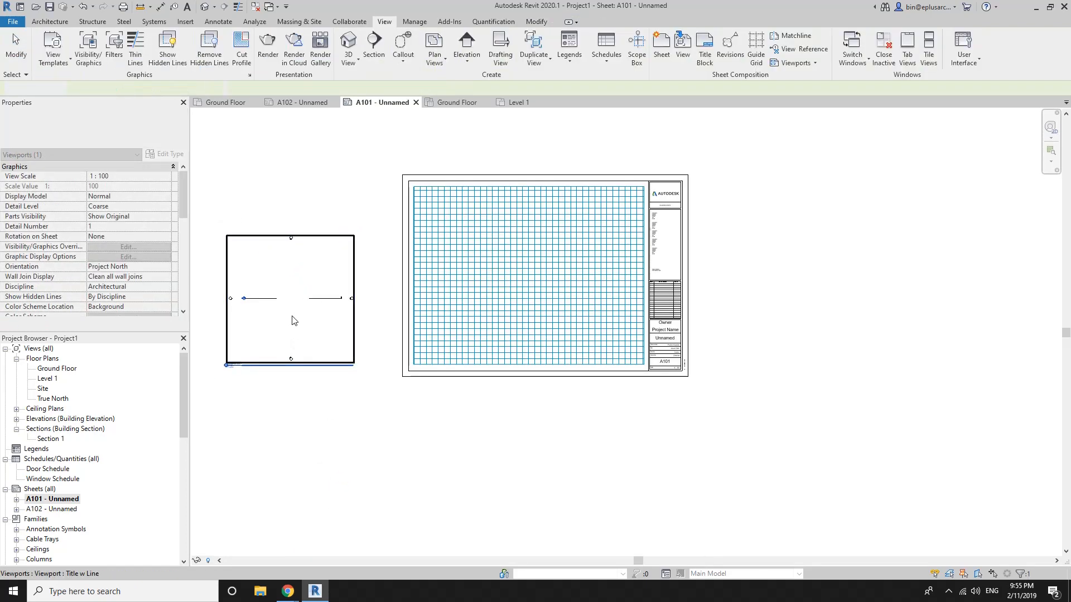
Redisplay the Ground Floor view's crop region and move the viewport so its upper-left crop corner meets the guide grid's first interior intersection.
double_click(290, 315)
double_click(316, 441)
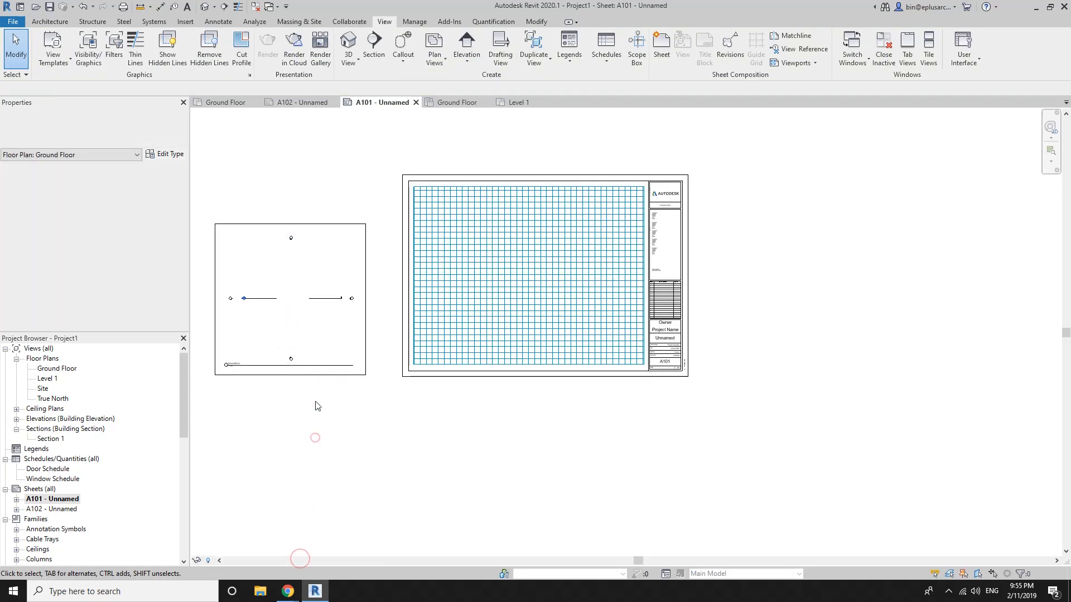
left_click(287, 311)
key("m")
key("v")
left_click(215, 224)
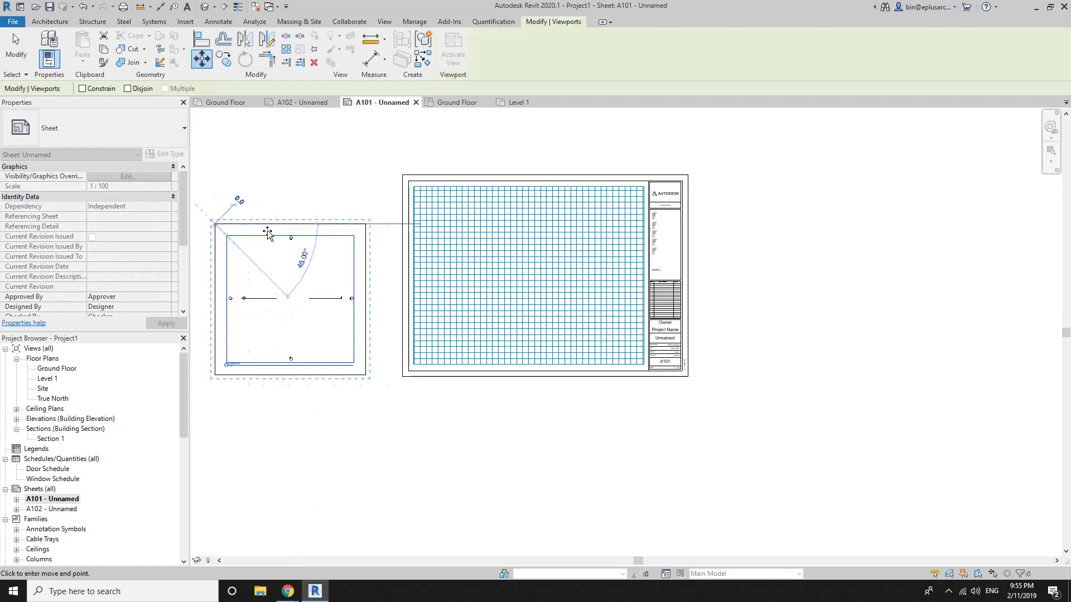
scroll(413, 192, "up", 5)
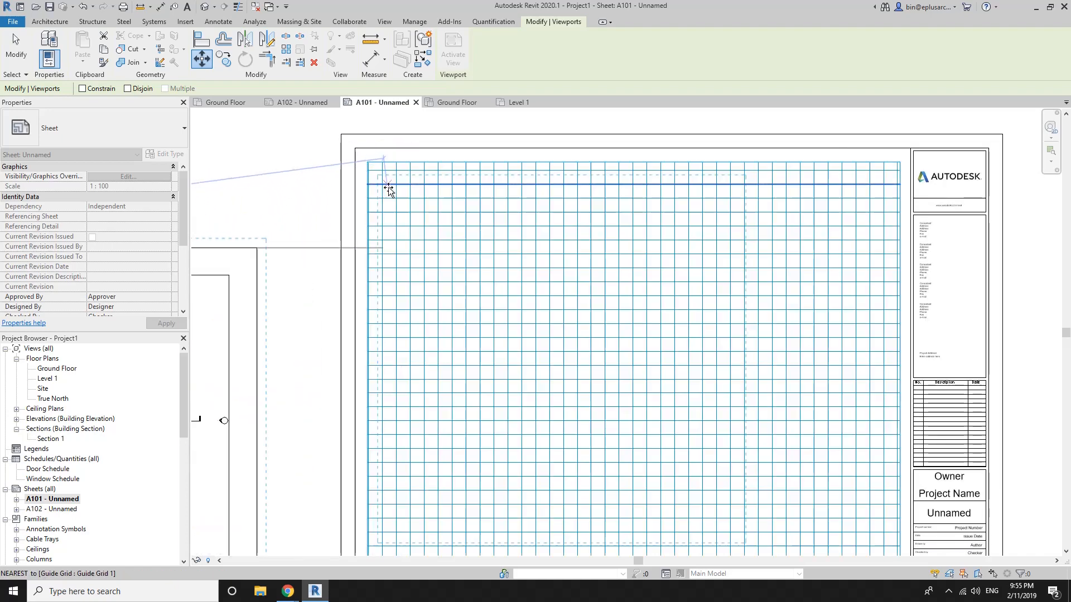
scroll(367, 155, "up", 2)
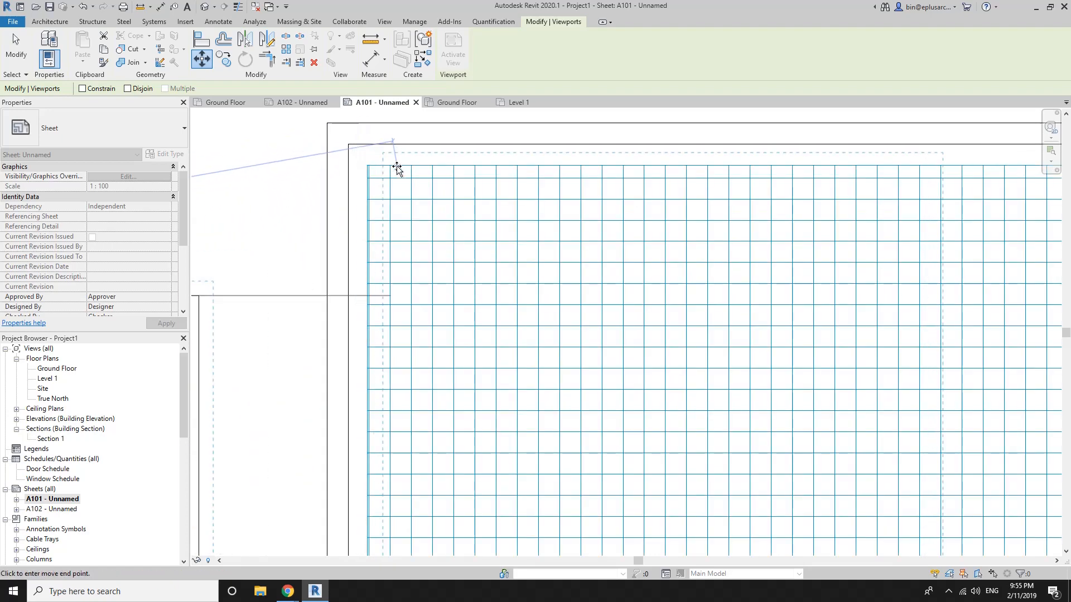
scroll(373, 172, "up", 3)
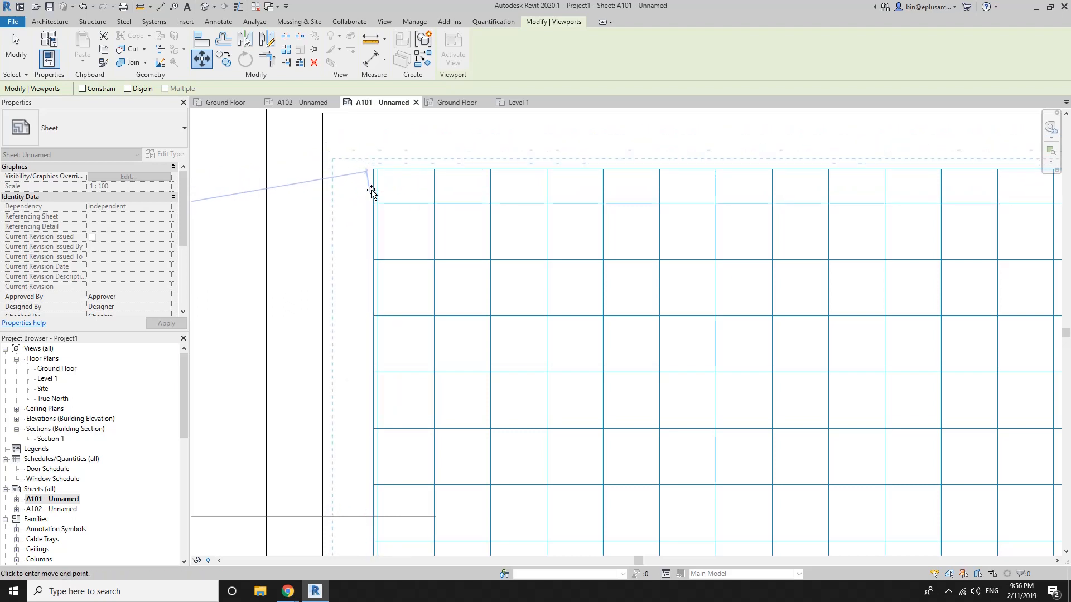
left_click(435, 204)
scroll(474, 284, "down", 4)
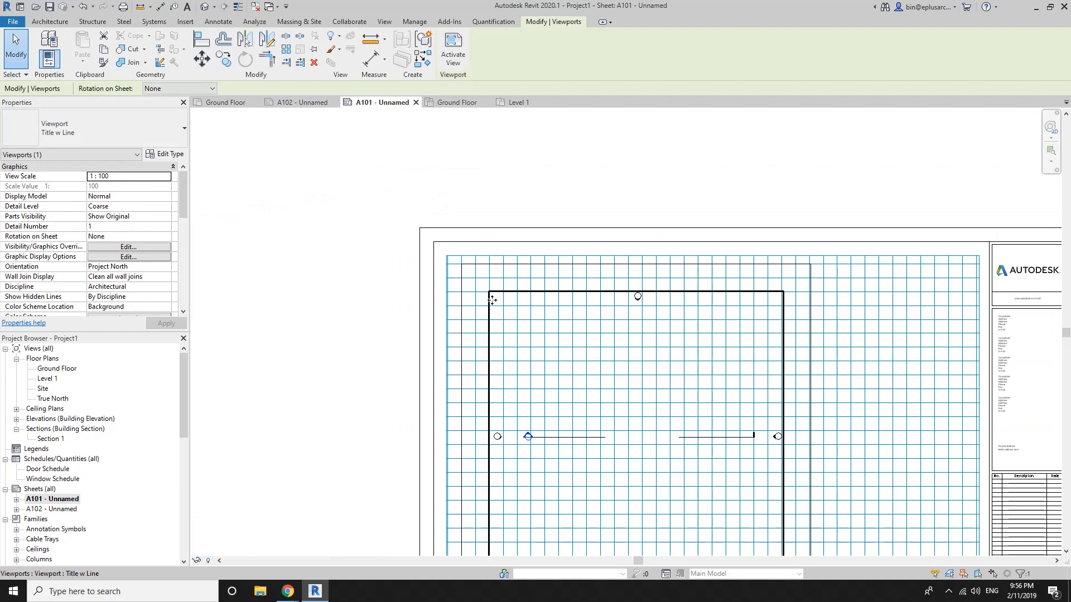
middle_click_drag(489, 293, 456, 292)
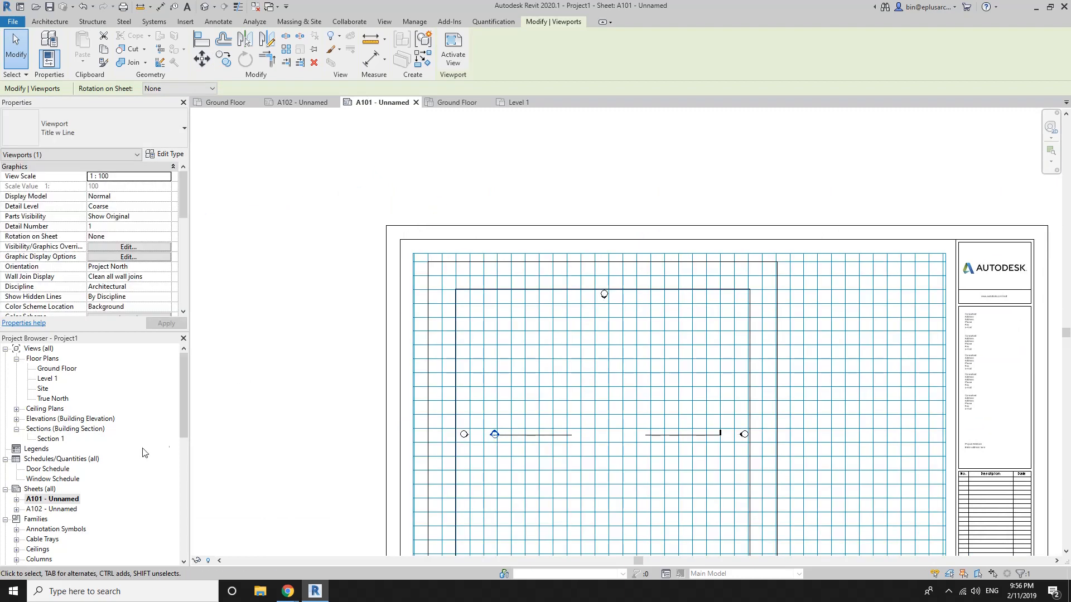
Assign the existing Guide Grid 1 to sheet A102.
double_click(56, 509)
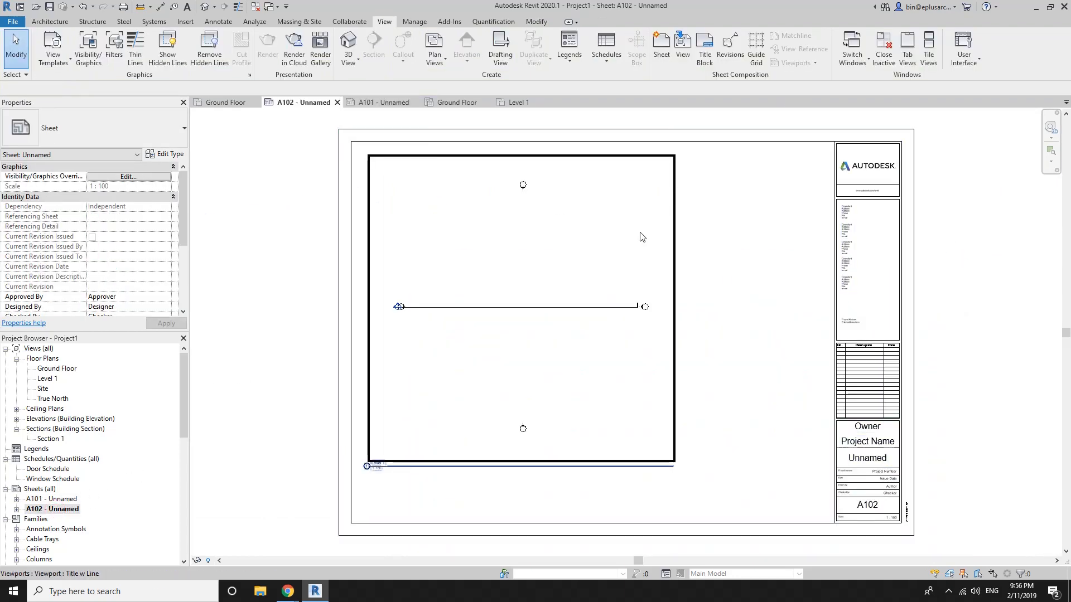
left_click(756, 48)
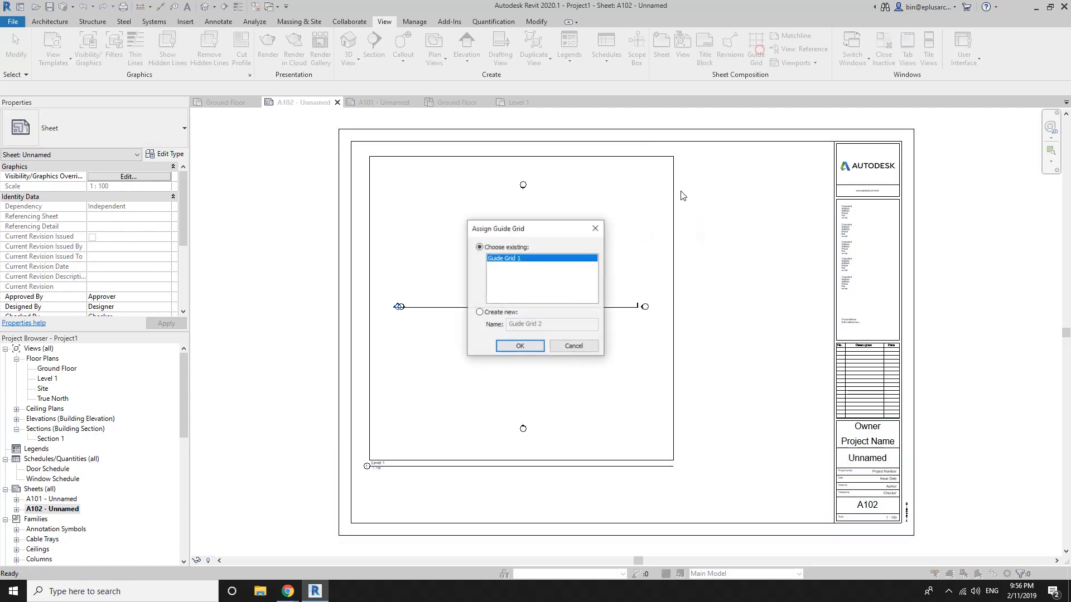
left_click(519, 346)
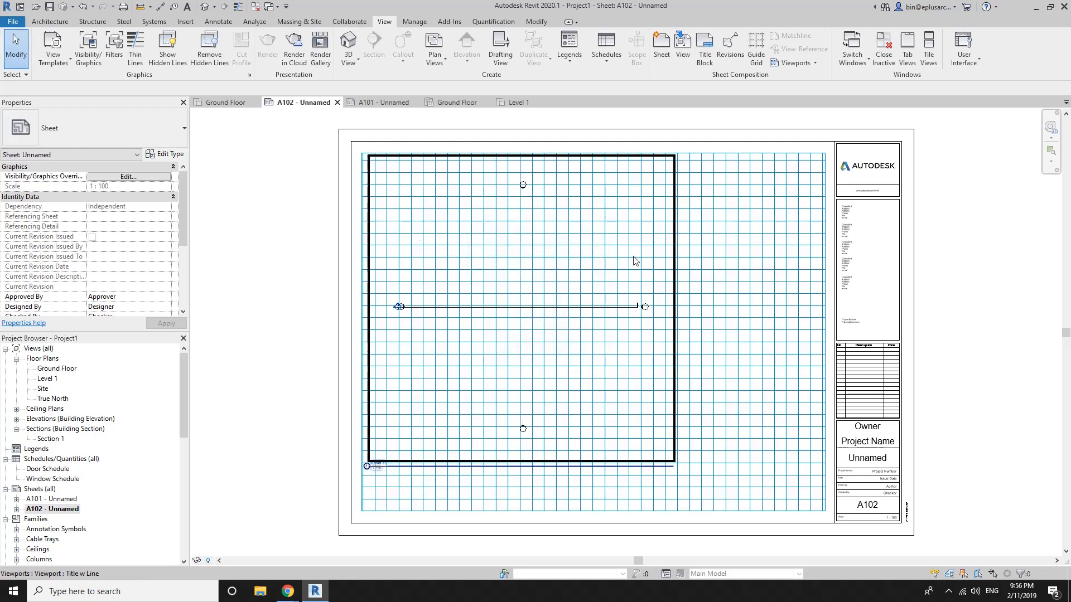
Move the Level 1 viewport off sheet A102 and back, snapping its upper-left crop corner to the guide grid's first interior intersection.
scroll(525, 270, "down", 3)
left_click_drag(525, 270, 307, 283)
middle_click_drag(323, 285, 478, 267)
key("m")
key("v")
left_click(360, 197)
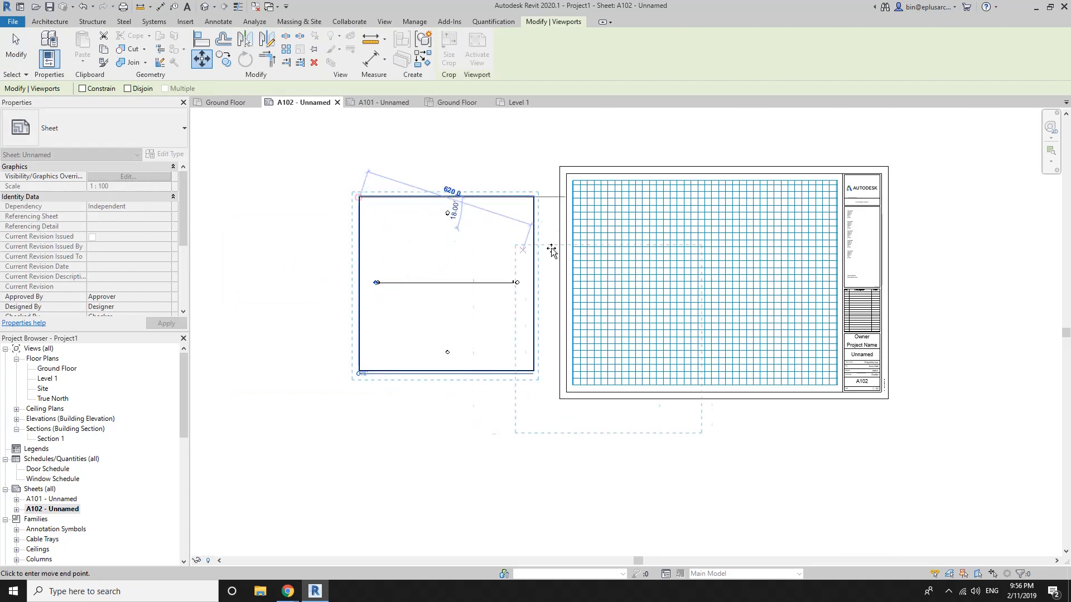
scroll(576, 183, "up", 5)
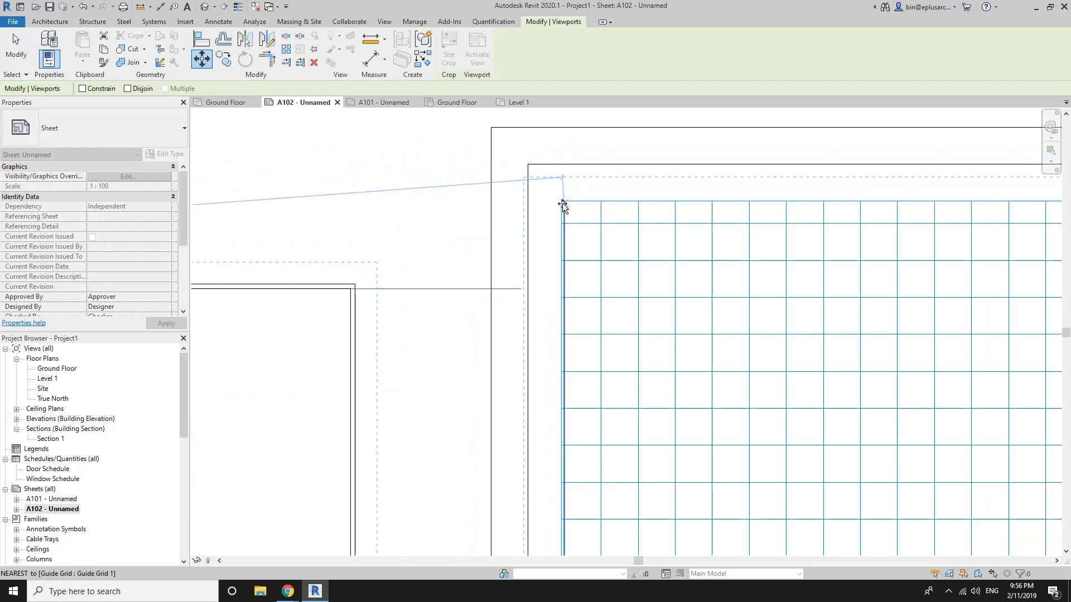
left_click(601, 221)
key("z")
key("a")
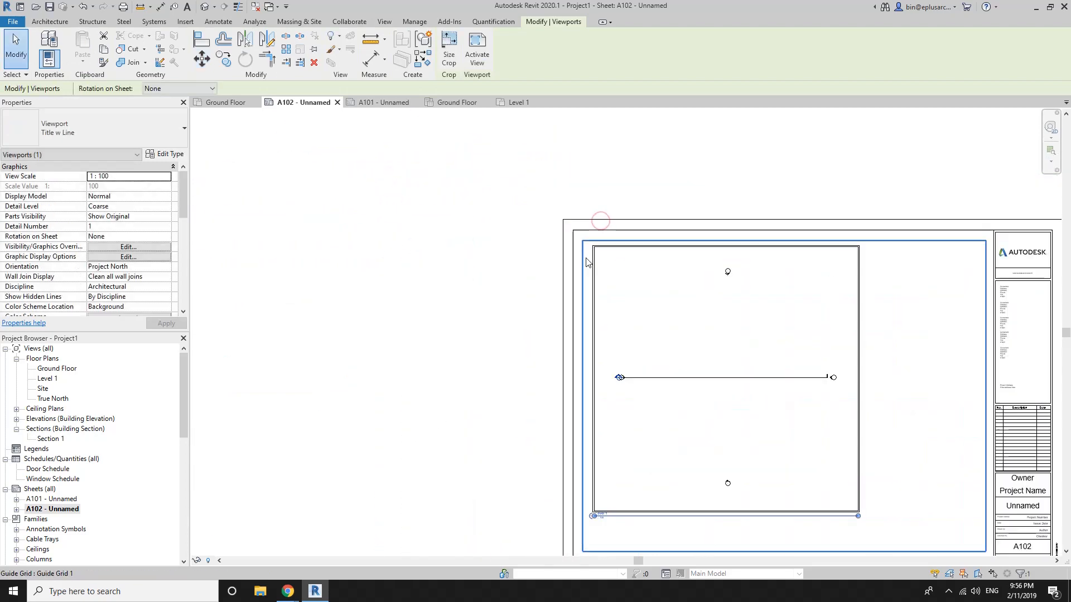
Delete the guide grid from sheet A101 and from sheet A102.
double_click(67, 500)
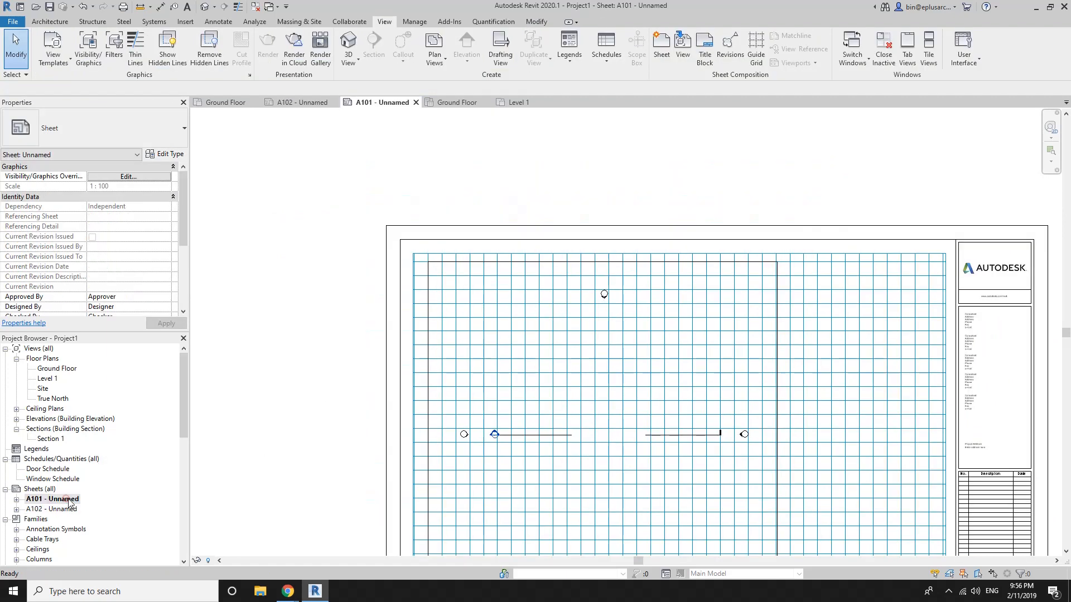
key("Escape")
key("z")
key("a")
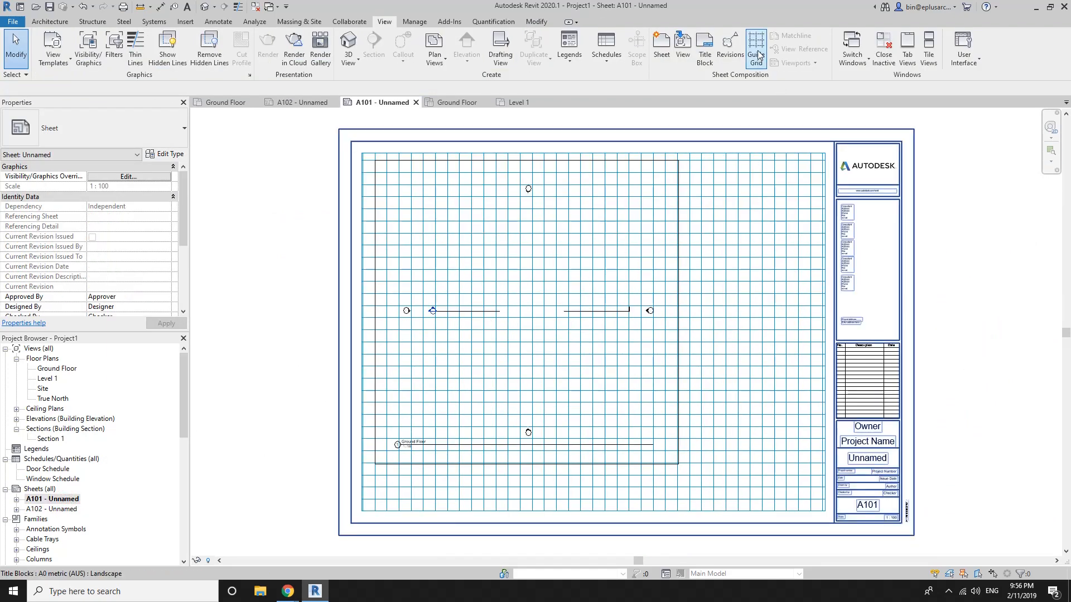
left_click(804, 163)
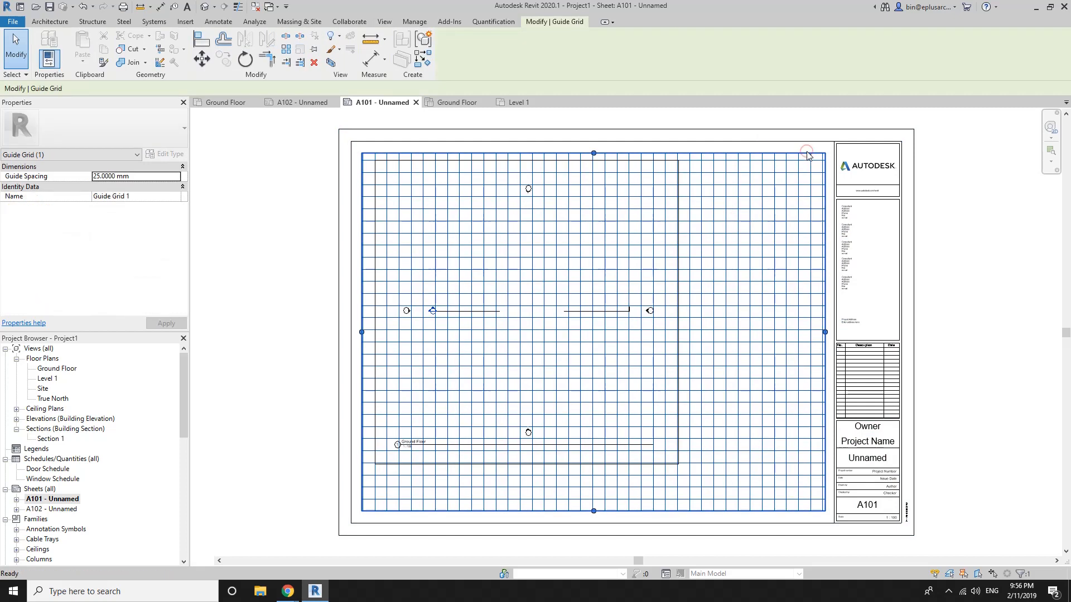
key("Delete")
double_click(60, 509)
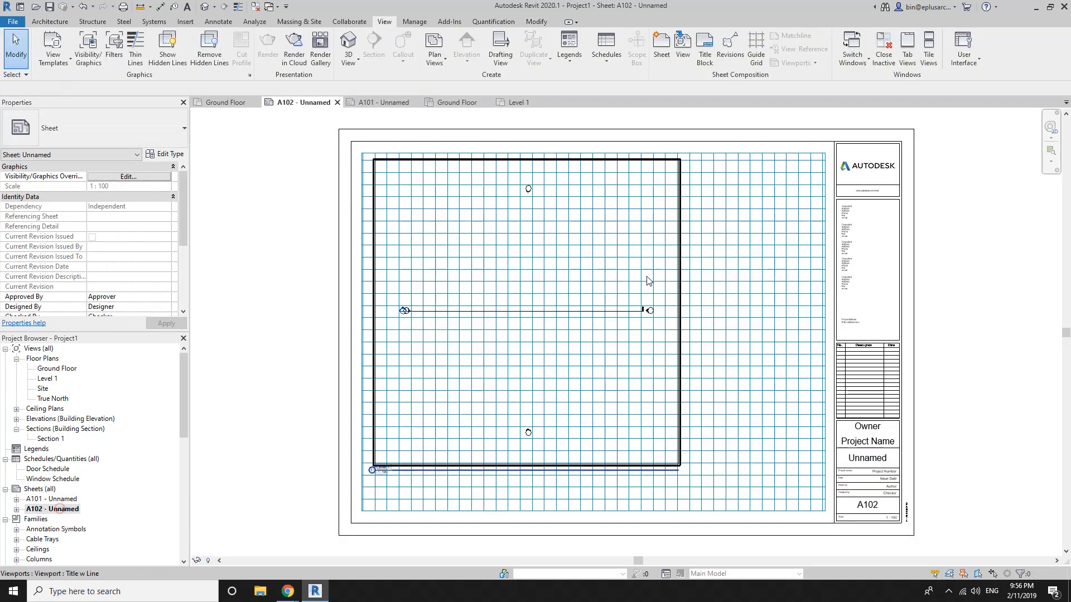
left_click(720, 152)
key("Delete")
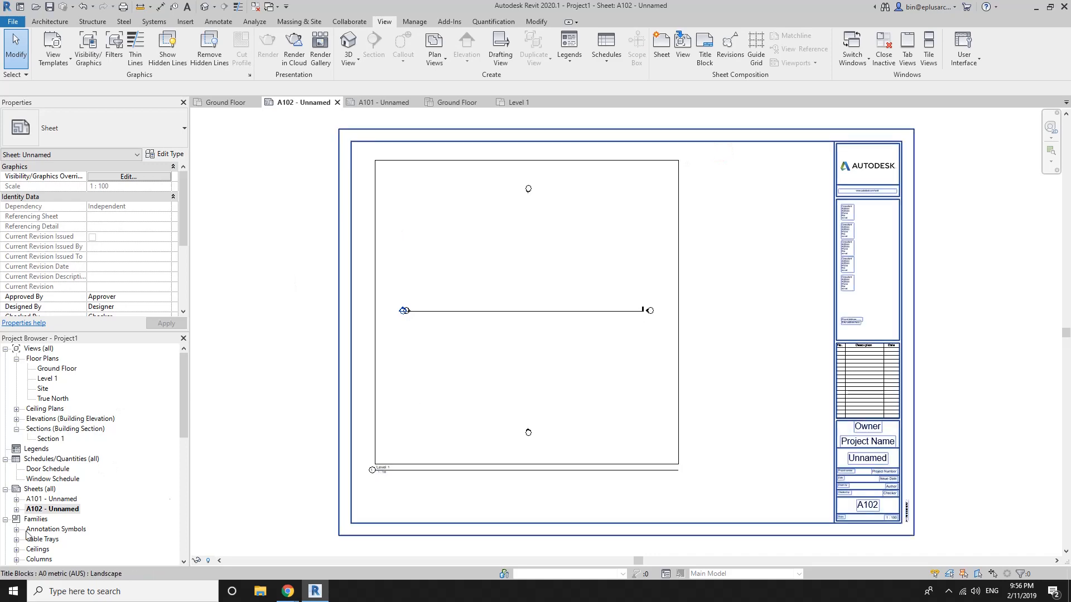
Switch back and forth between sheets A101 and A102 to compare the positions of their floor plan views.
double_click(70, 499)
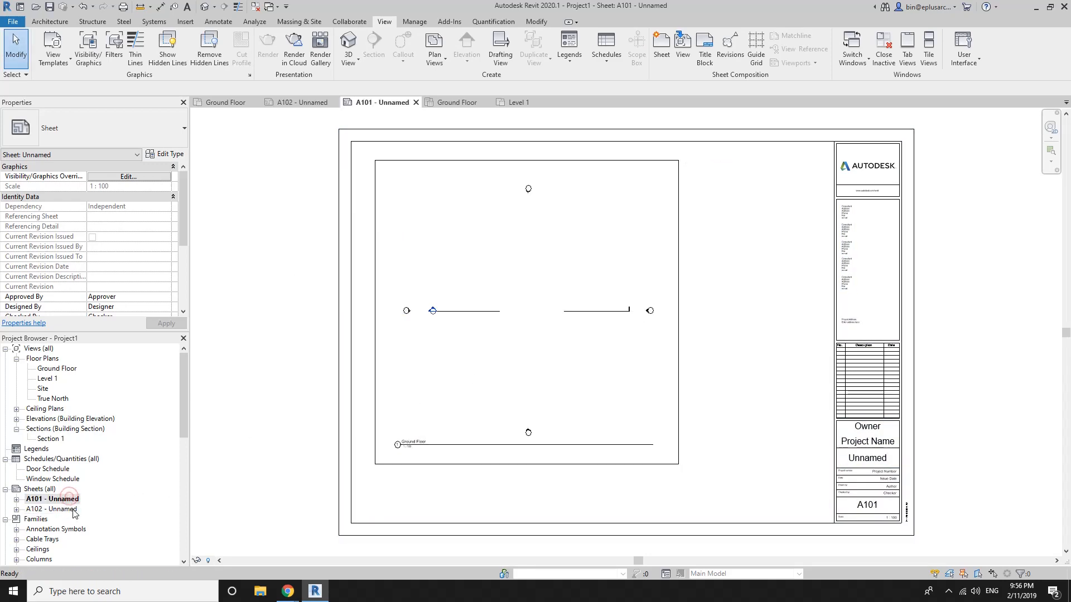
double_click(73, 509)
double_click(69, 500)
double_click(69, 509)
double_click(68, 500)
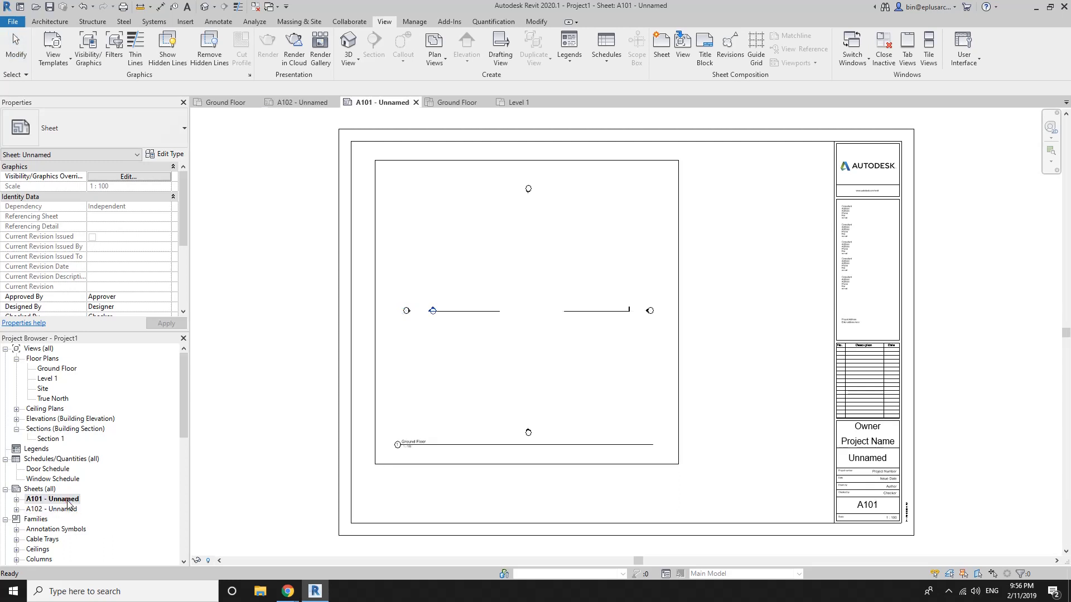
Move the Ground Floor view title on A101 and the Level 1 view title on A102 to matching places just below their crop regions.
left_click(433, 446)
left_click_drag(433, 446, 398, 474)
left_click(427, 490)
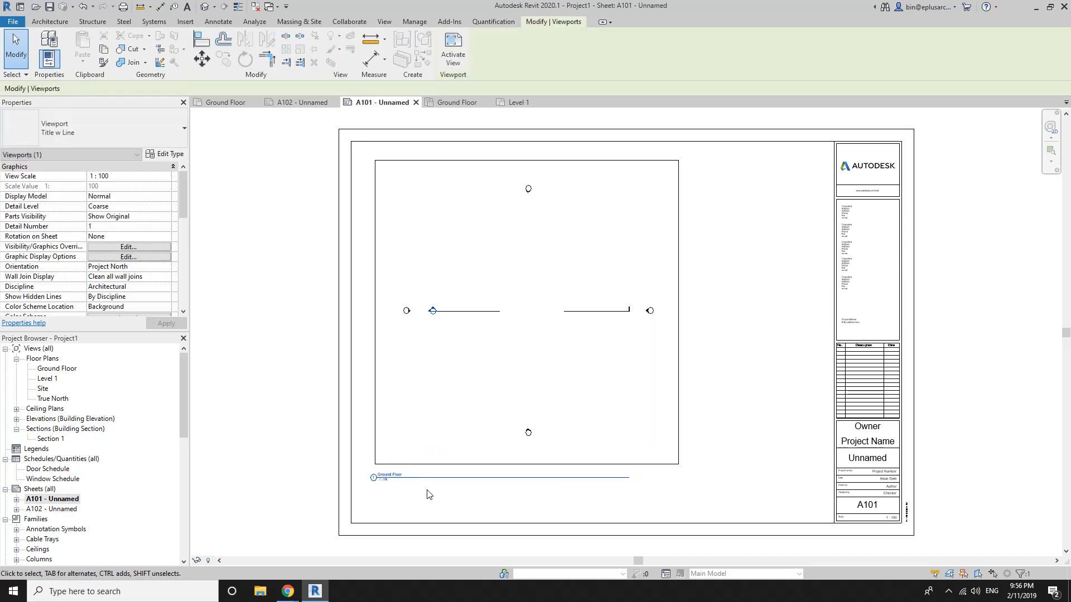
double_click(62, 509)
left_click(400, 472)
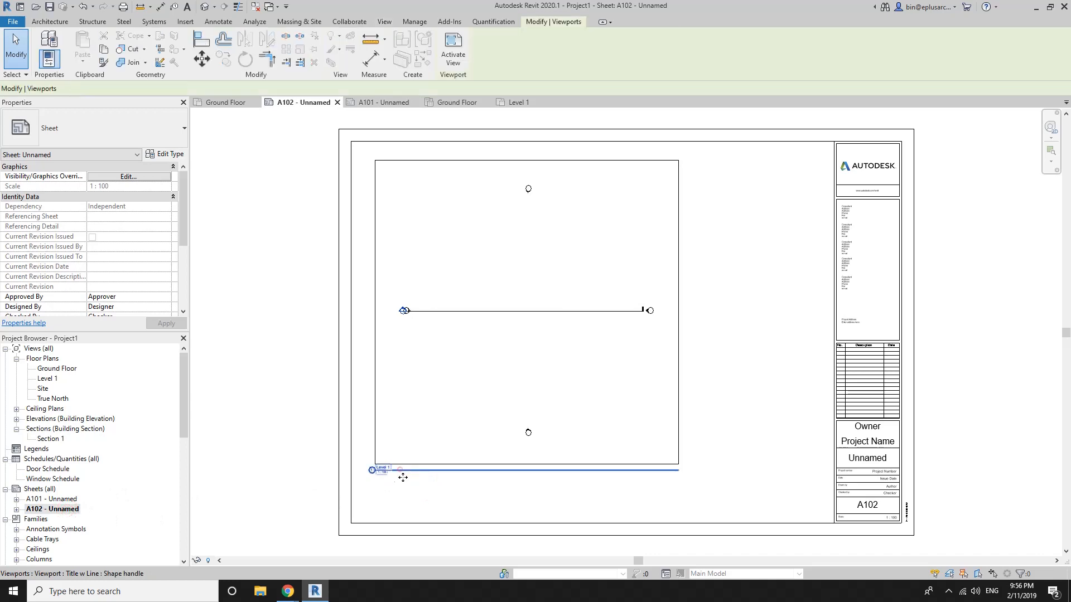
mouse_move(400, 472)
left_mouse_down()
mouse_move(394, 490)
mouse_move(394, 479)
left_mouse_up()
left_click(407, 487)
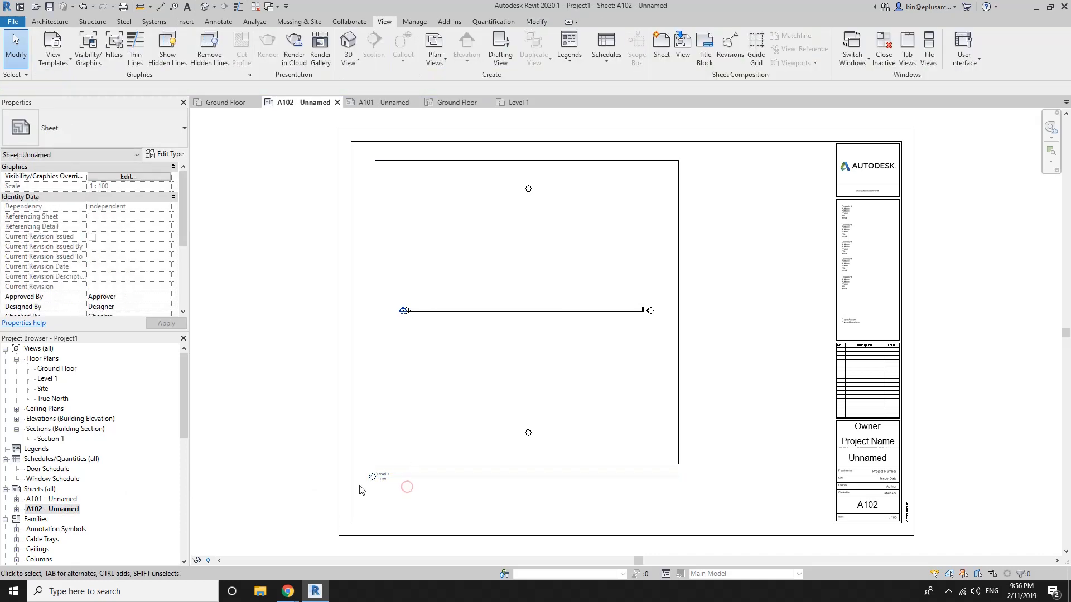
Alternate between sheets A101 and A102 to check the alignment of the views and their repositioned titles.
double_click(61, 499)
double_click(67, 509)
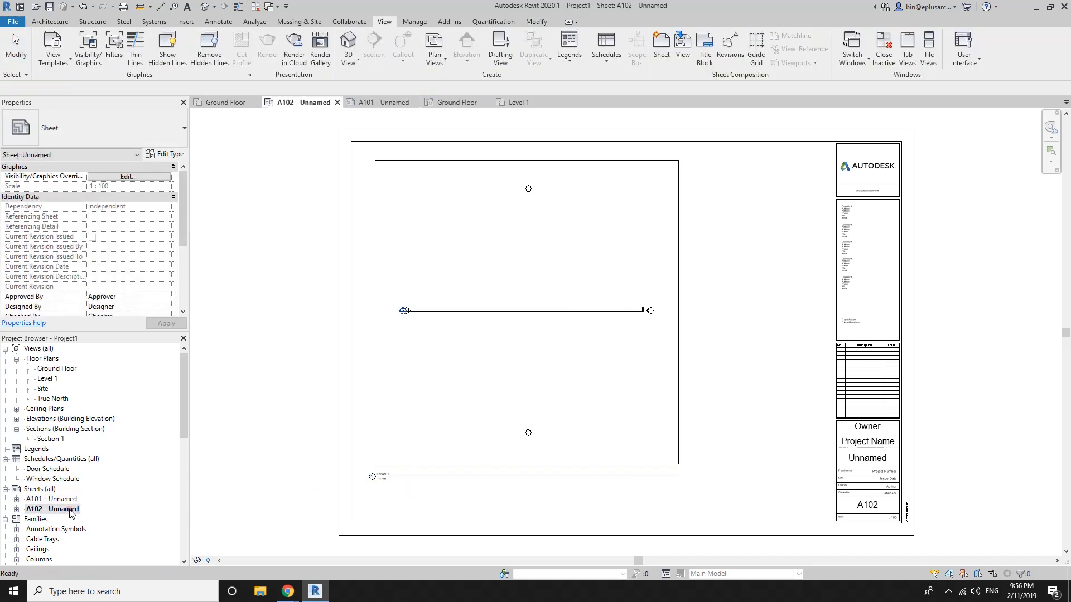
double_click(66, 499)
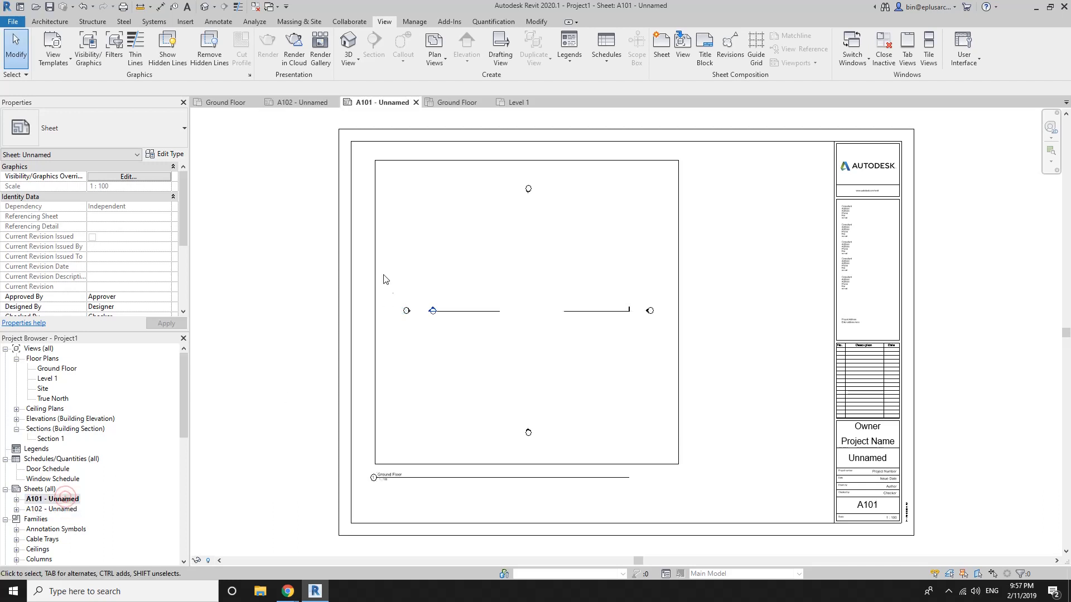
middle_click_drag(488, 230, 459, 230)
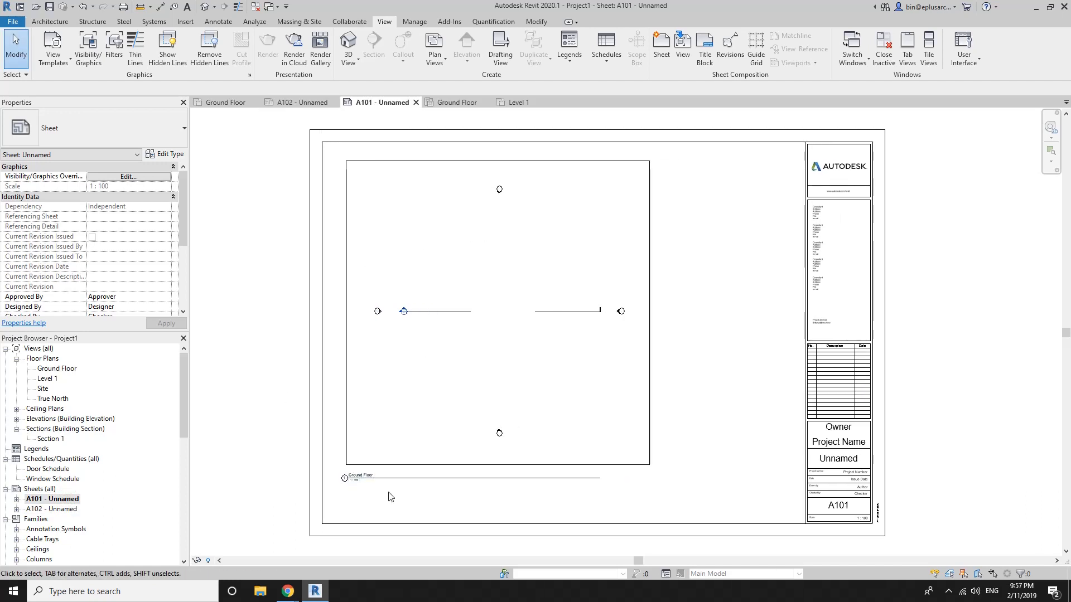
middle_click_drag(269, 296, 318, 308)
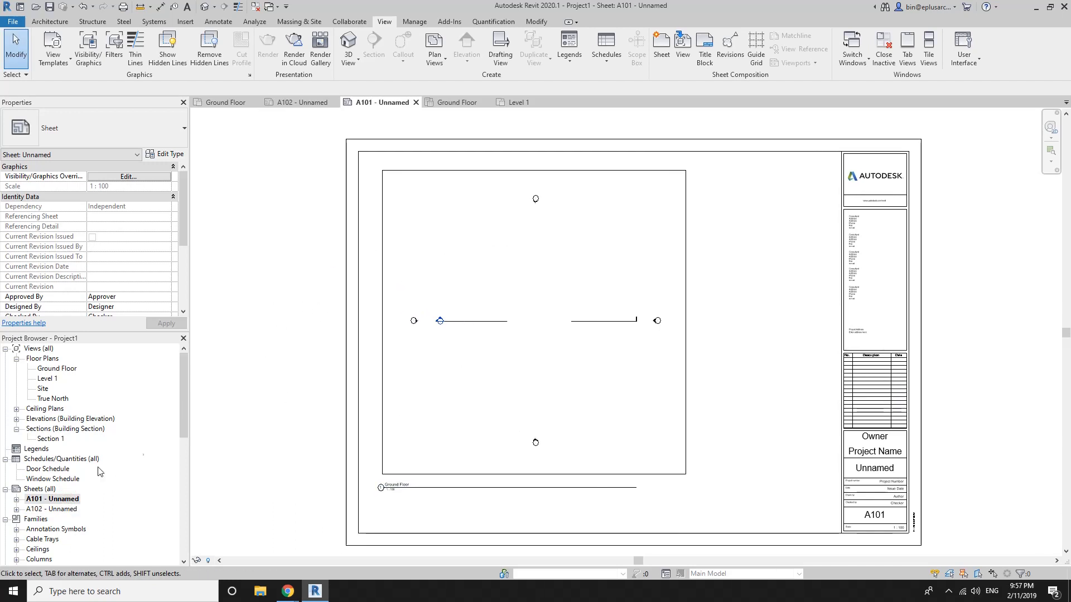
Pull the Level 1 view's crop region inward on all four sides on sheet A102 and compare the sheet with A101.
double_click(59, 509)
double_click(435, 211)
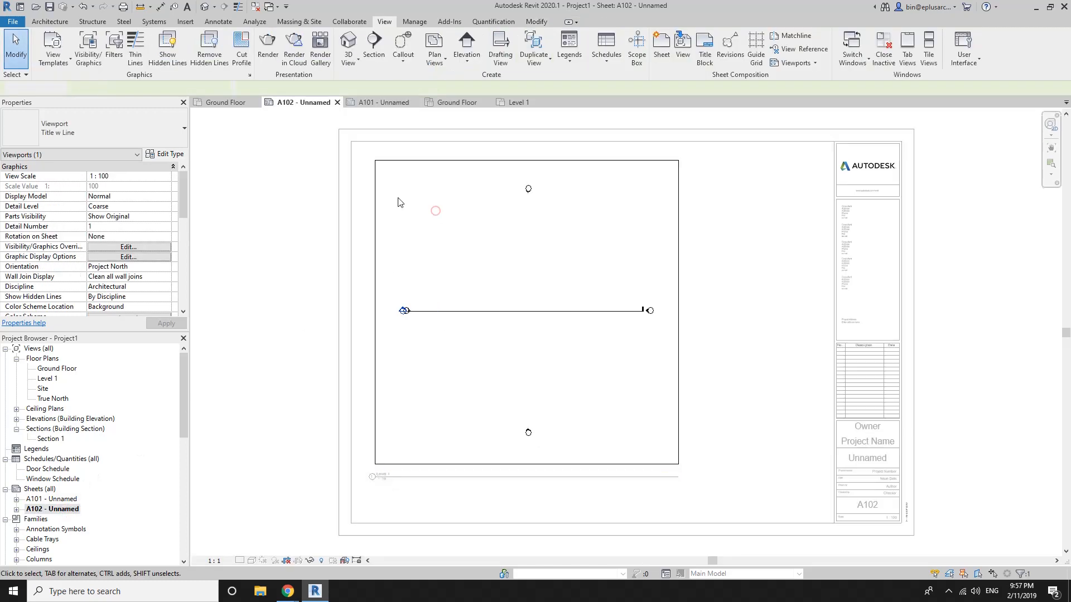
left_click(377, 182)
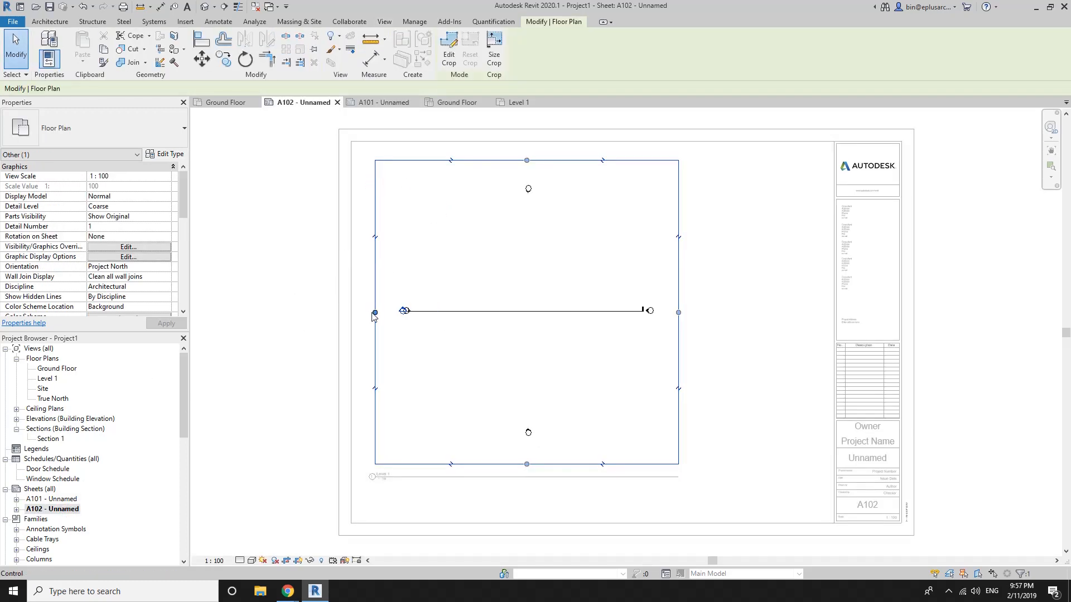
left_click_drag(375, 313, 414, 312)
left_click_drag(547, 161, 546, 199)
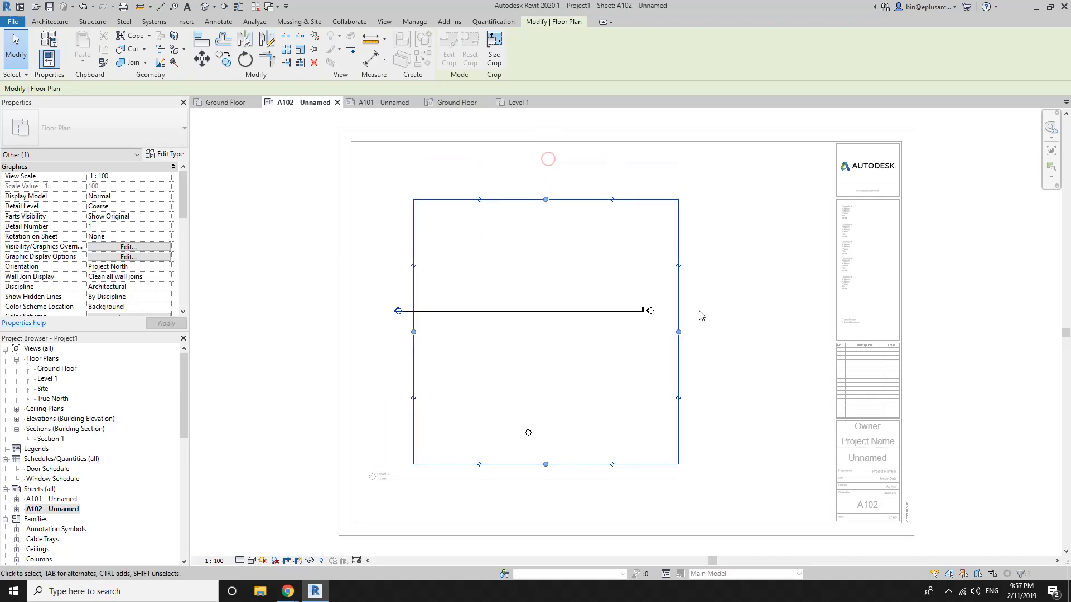
left_click_drag(678, 332, 653, 332)
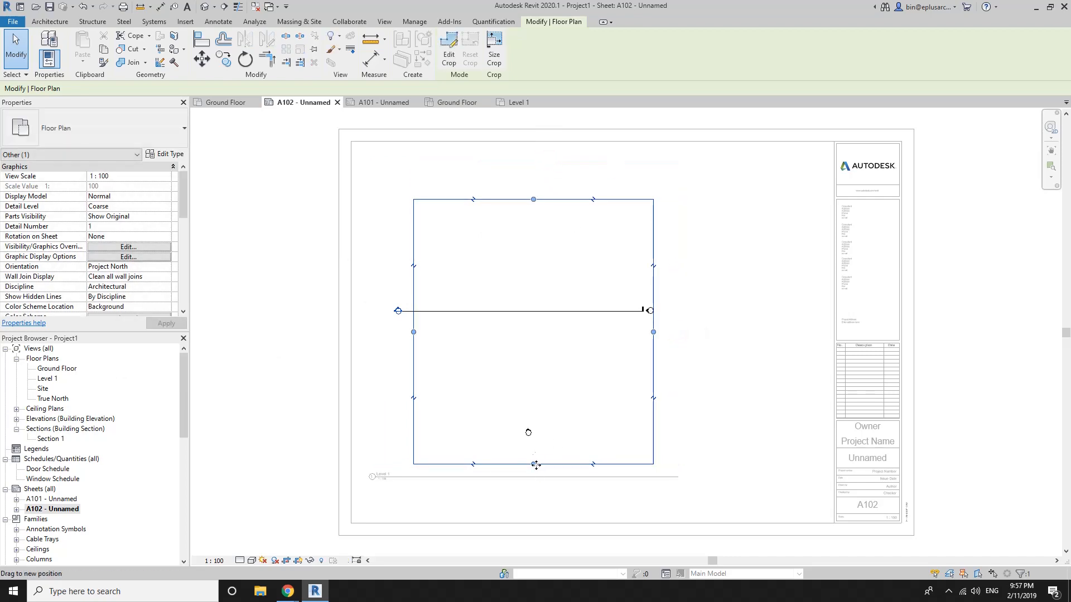
left_click_drag(537, 465, 533, 445)
left_click(274, 319)
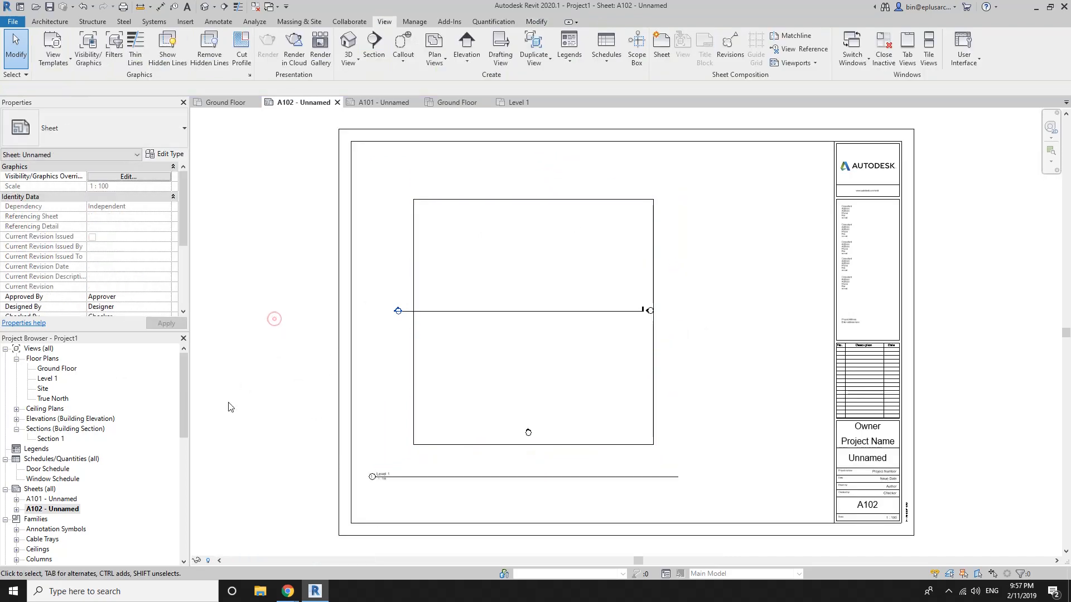
double_click(41, 501)
double_click(43, 509)
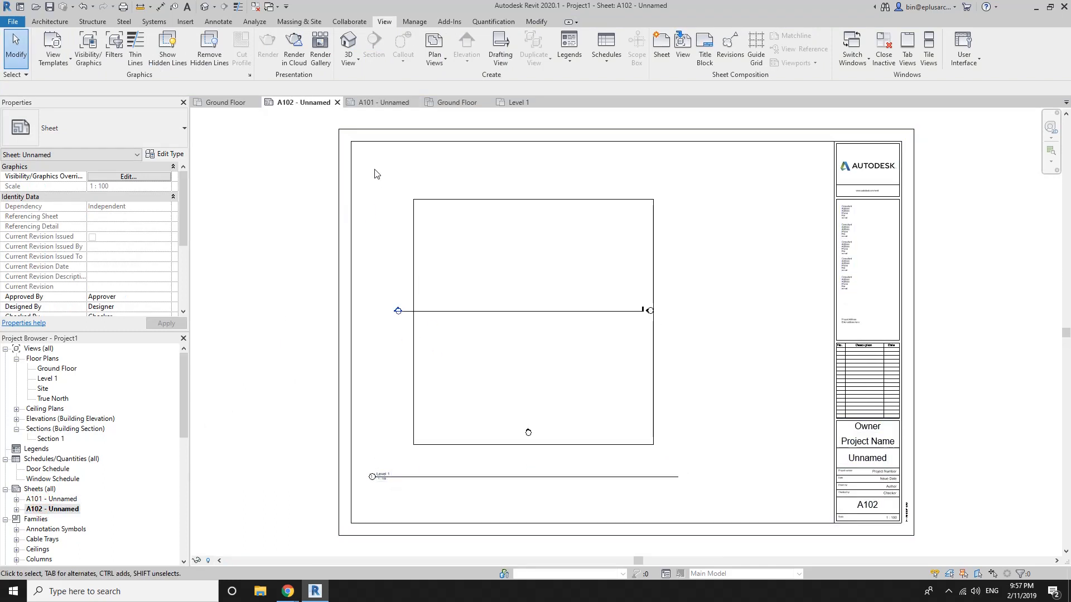
On sheet A101, activate the Ground Floor view, draw a rectangle of Double brick - 270 walls between the elevation markers, and deactivate the view.
double_click(71, 499)
double_click(459, 278)
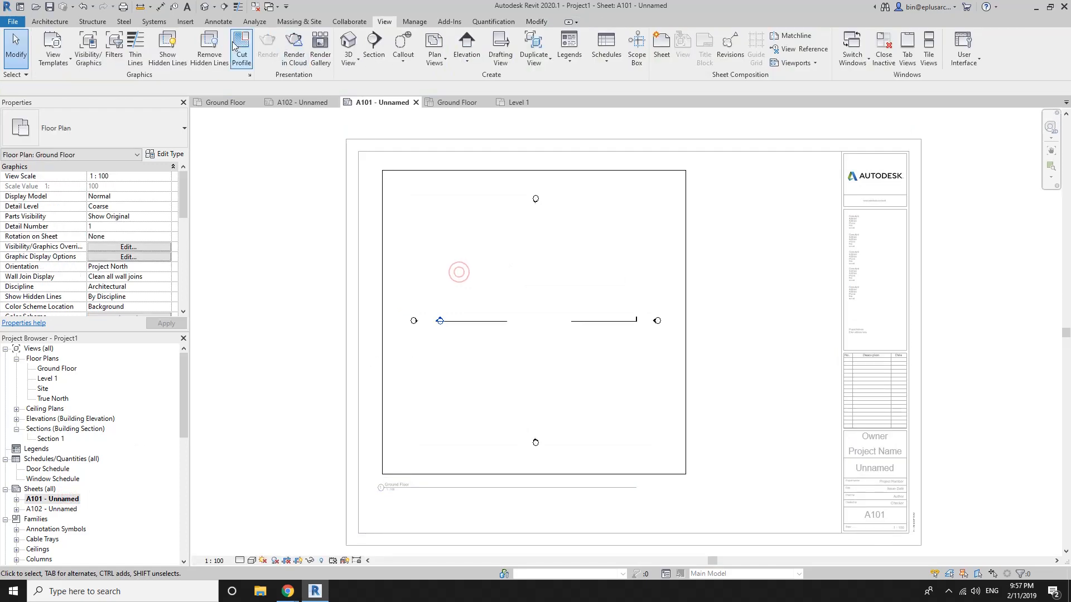
key("w")
key("a")
left_click(457, 36)
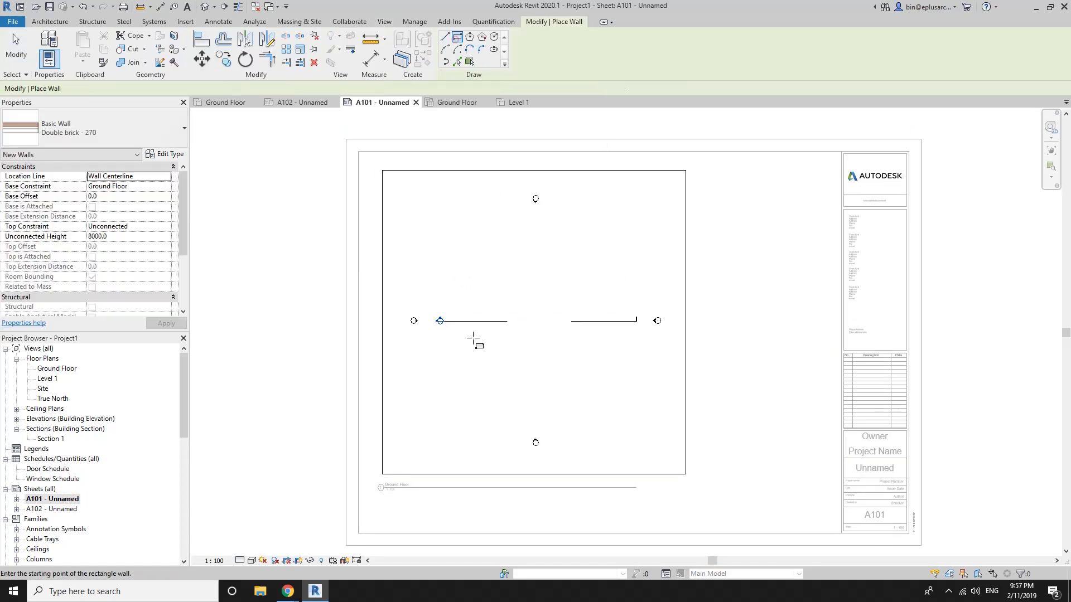
left_click(480, 280)
left_click(598, 368)
key("Escape")
key("Escape")
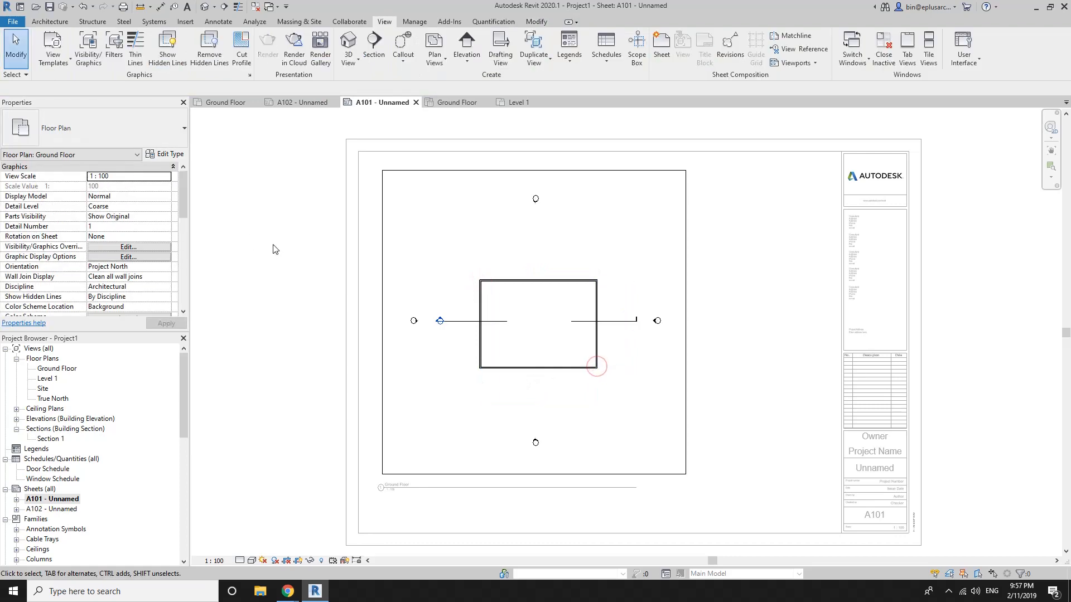
right_click(273, 244)
left_click(321, 296)
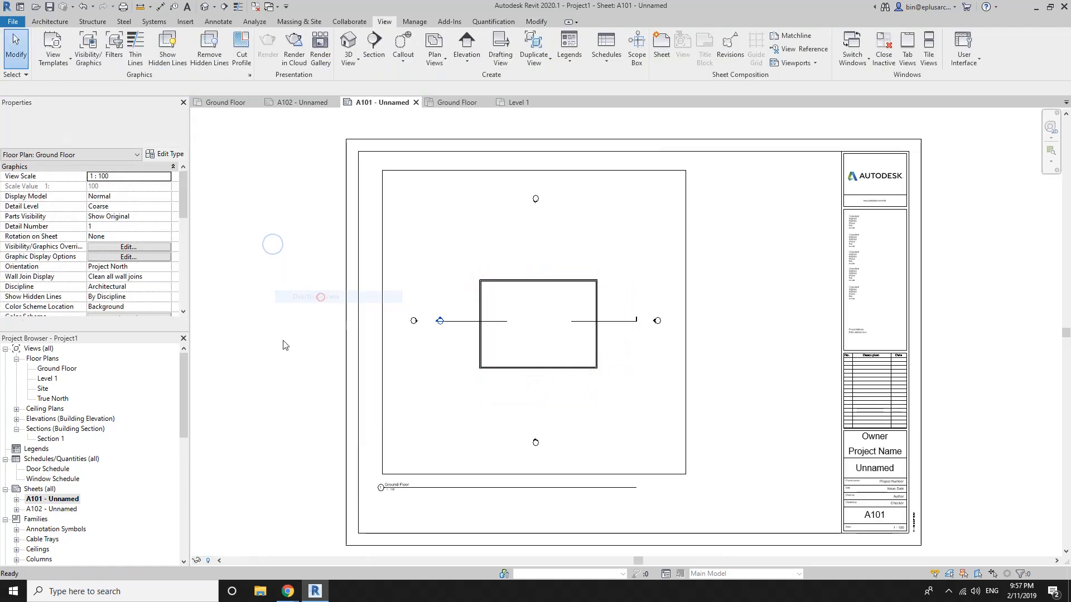
Alternate between sheets A102 and A101 to compare the position of the rectangular walls.
middle_click(245, 371)
middle_click(245, 372)
double_click(56, 509)
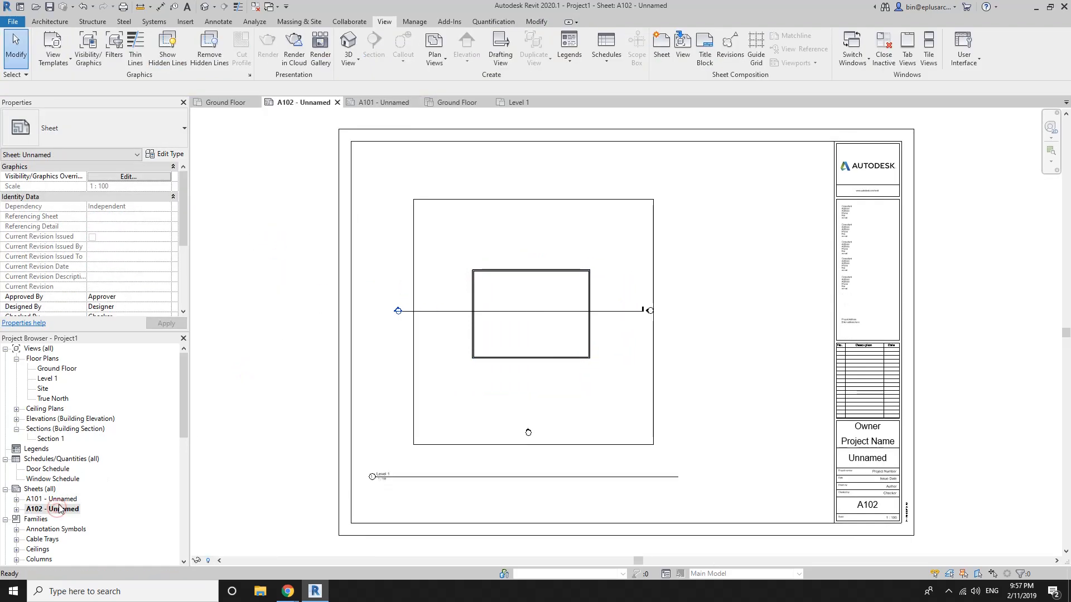
double_click(56, 500)
double_click(64, 510)
Move the Level 1 view on sheet A102 out of the title block, to the left of the sheet border.
left_click(440, 272)
left_click_drag(466, 235, 292, 285)
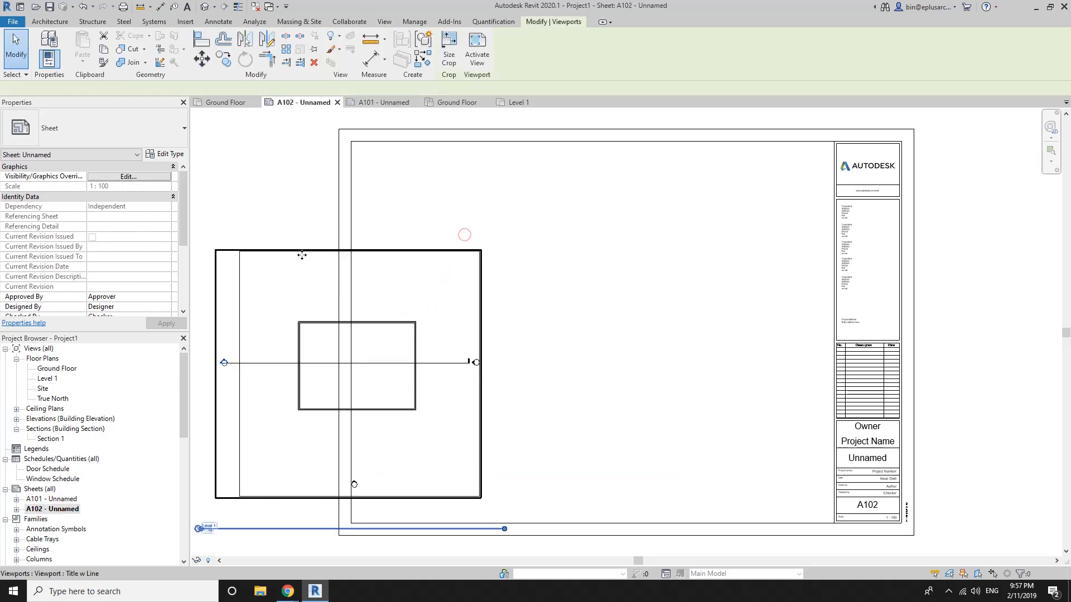
scroll(402, 211, "down", 2)
middle_click_drag(402, 211, 550, 116)
left_click_drag(457, 192, 343, 223)
middle_click_drag(427, 182, 366, 306)
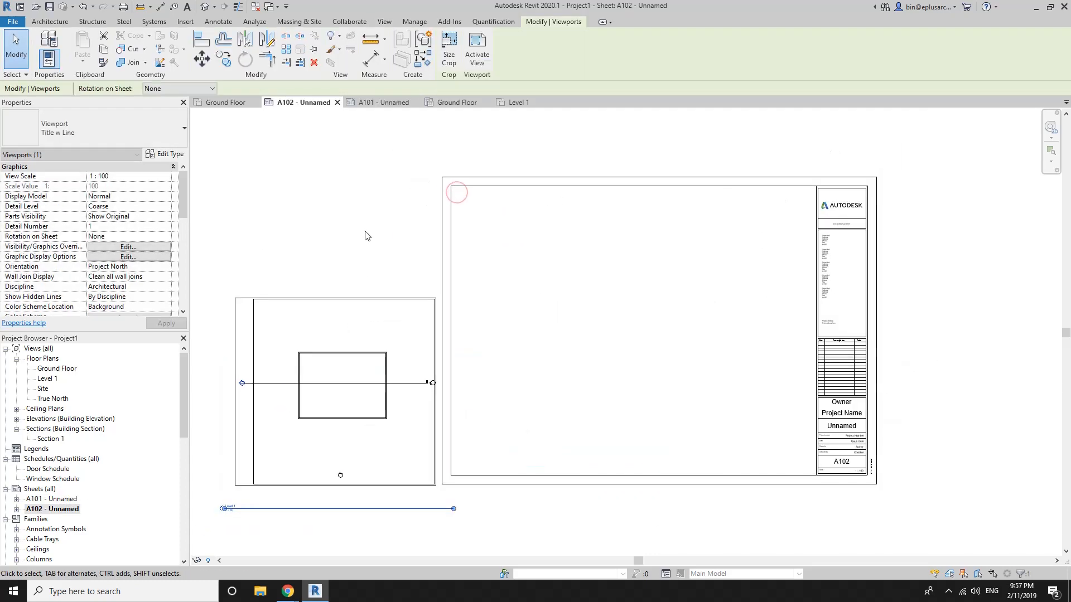
left_click(365, 231)
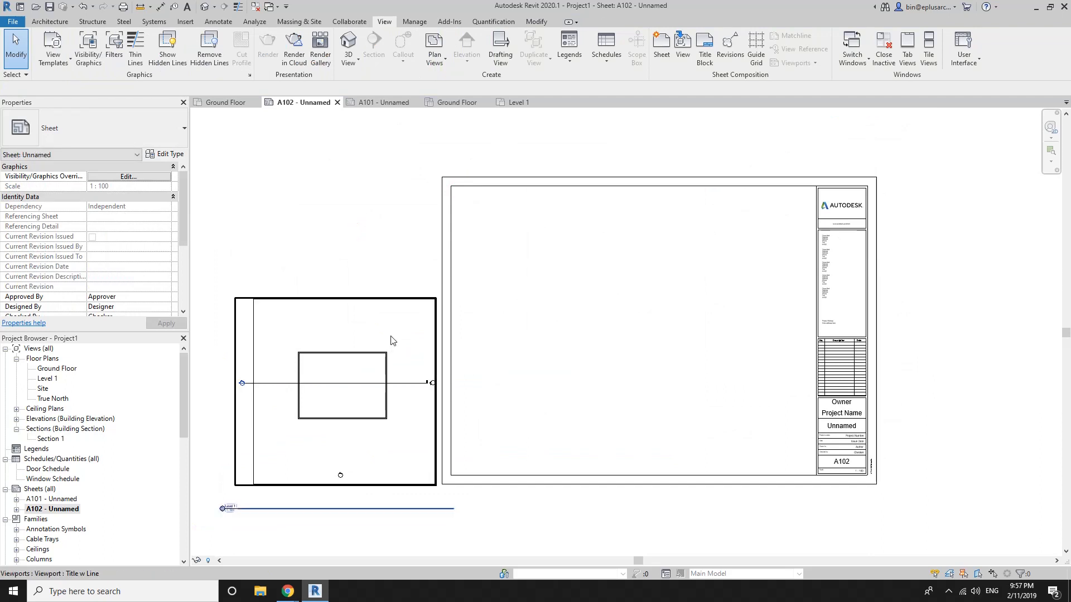
left_click(346, 323)
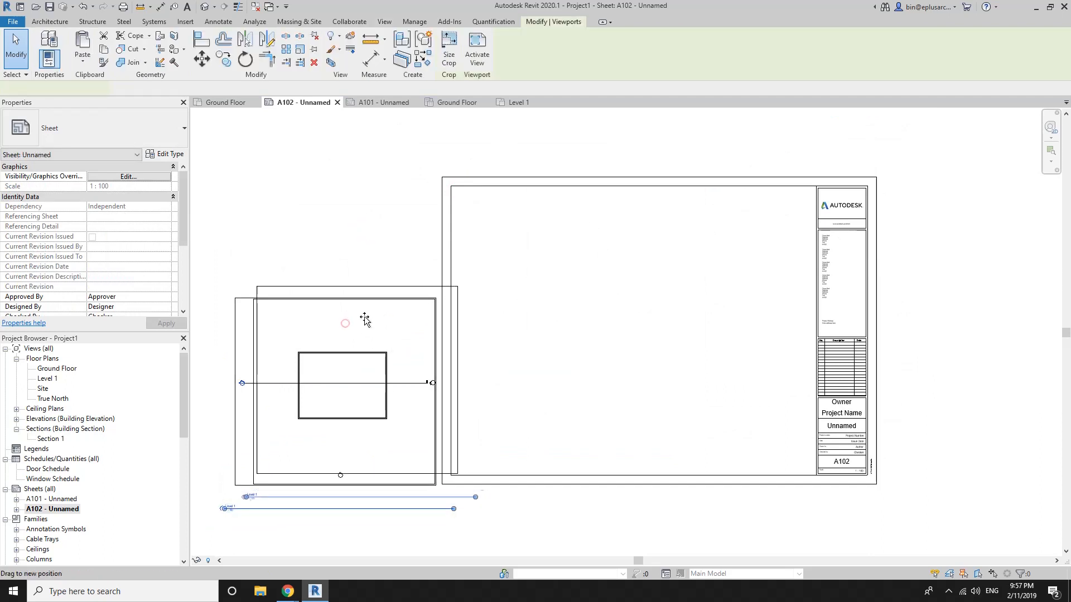
left_click_drag(359, 317, 388, 308)
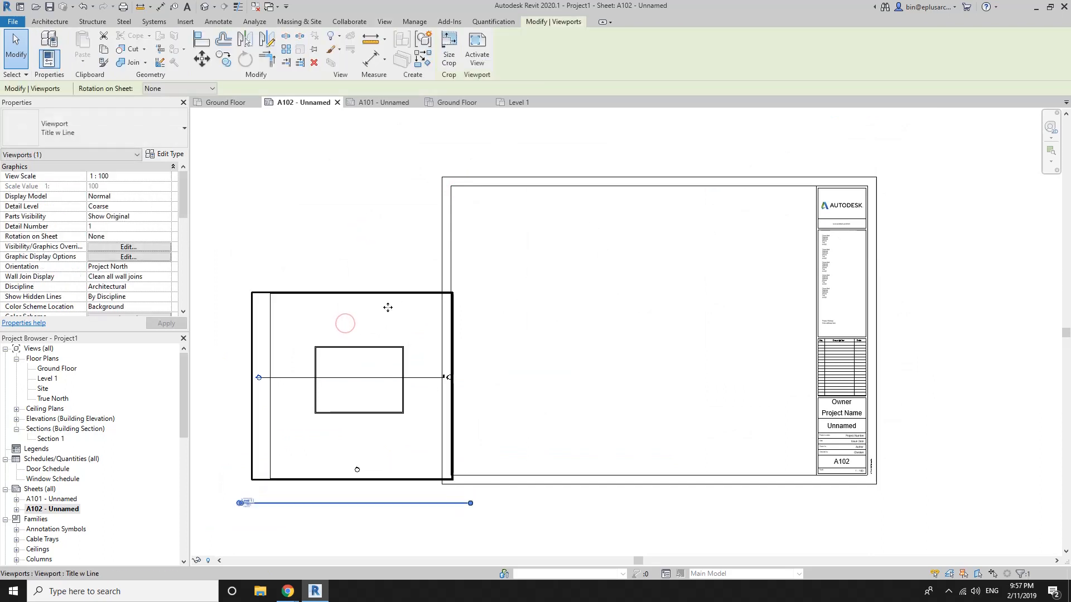
Reveal the hidden elements on sheet A101, unhide Guide Grid 1, and leave the reveal mode.
double_click(65, 500)
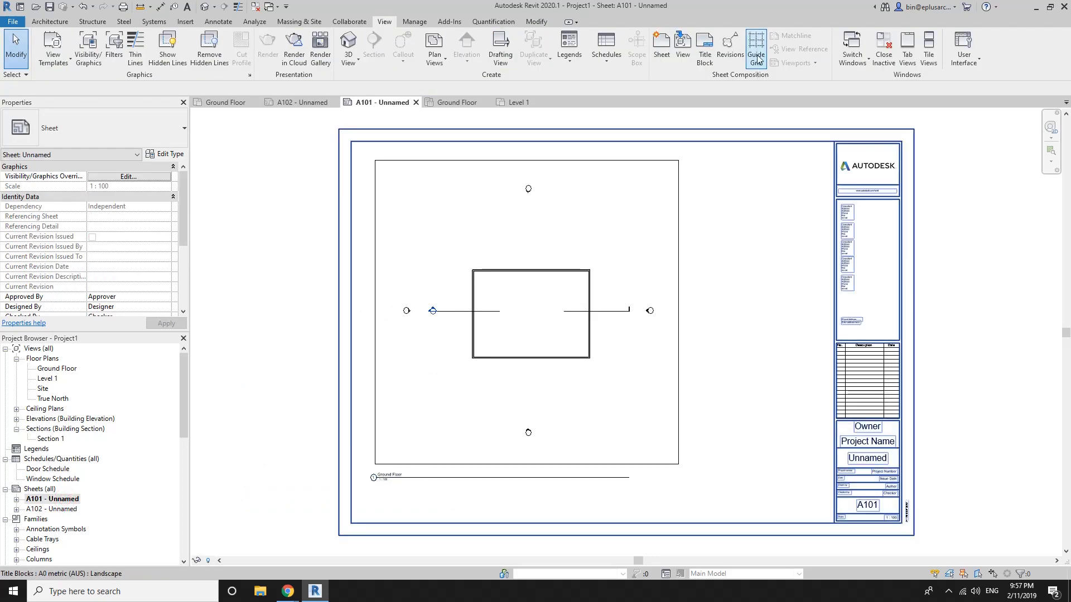
left_click(208, 561)
left_click(819, 156)
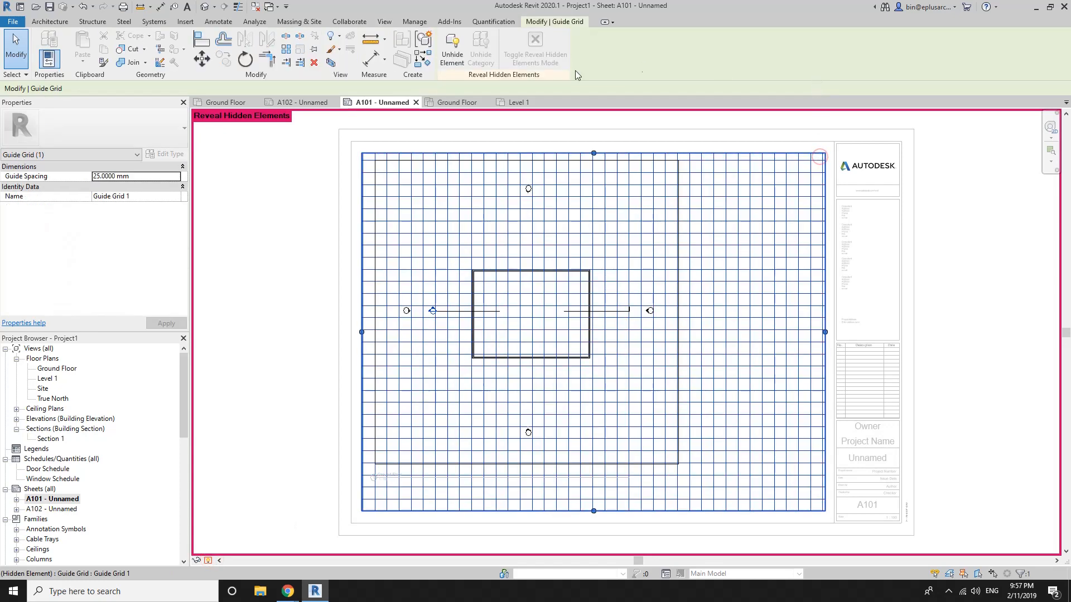
left_click(453, 54)
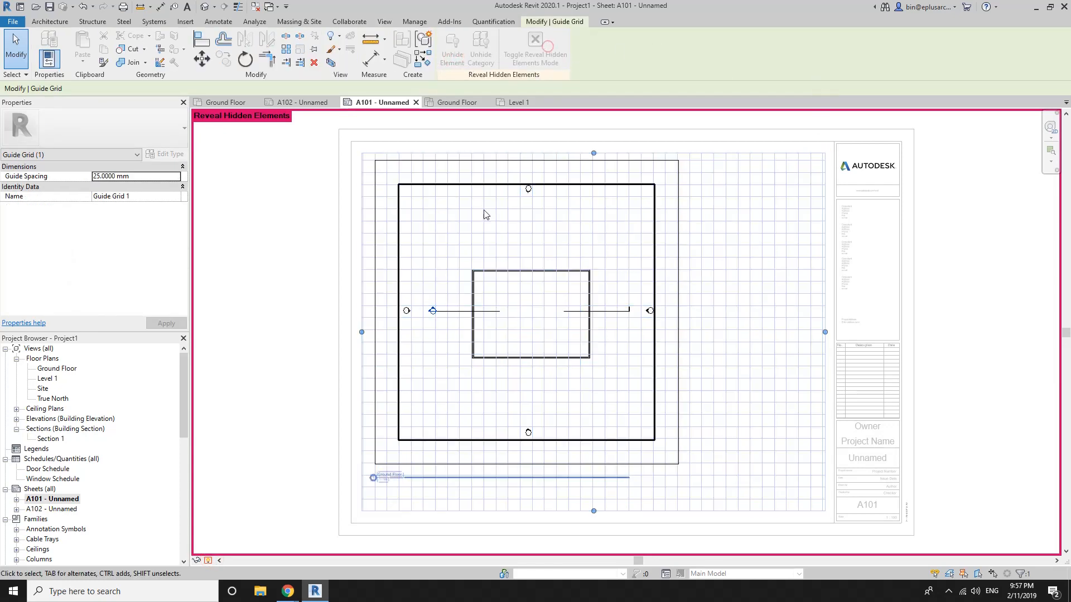
left_click(209, 561)
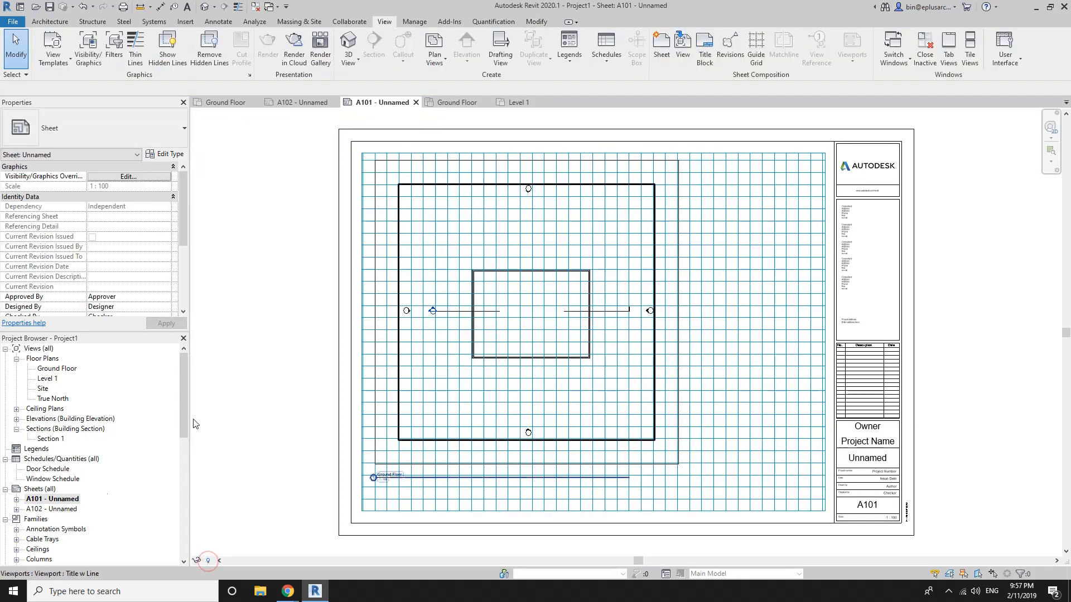
Reveal the hidden elements on sheet A102, unhide Guide Grid 1, and leave the reveal mode.
double_click(52, 509)
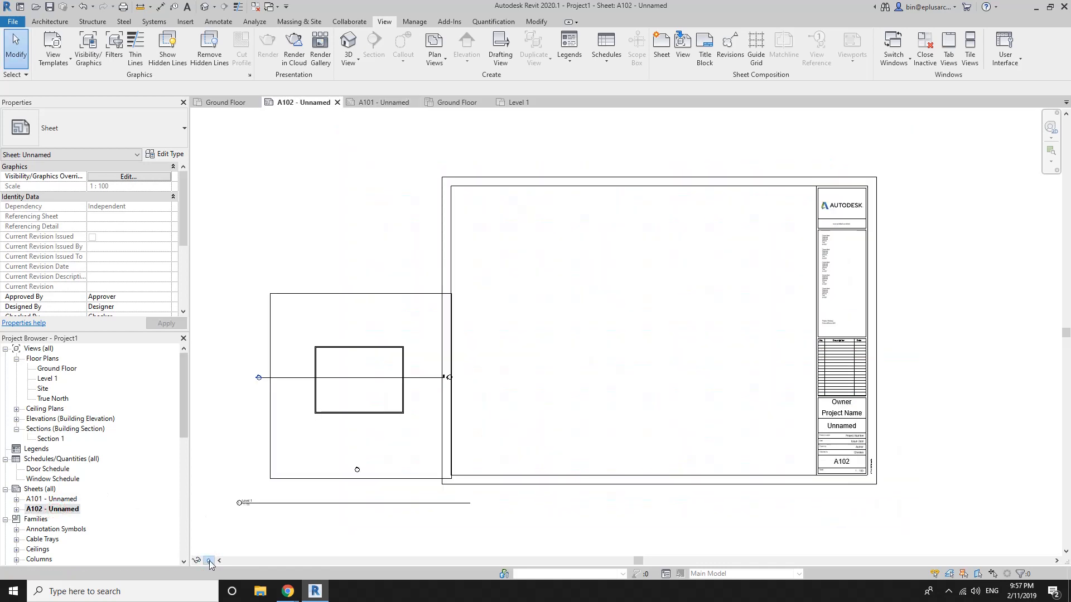
left_click(209, 561)
left_click(478, 193)
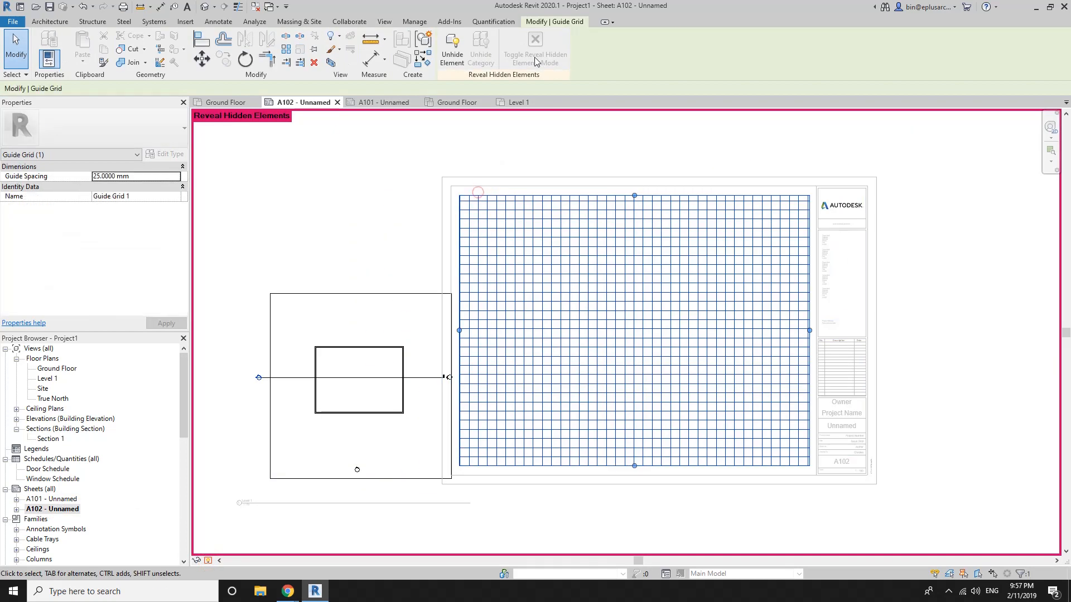
left_click(453, 50)
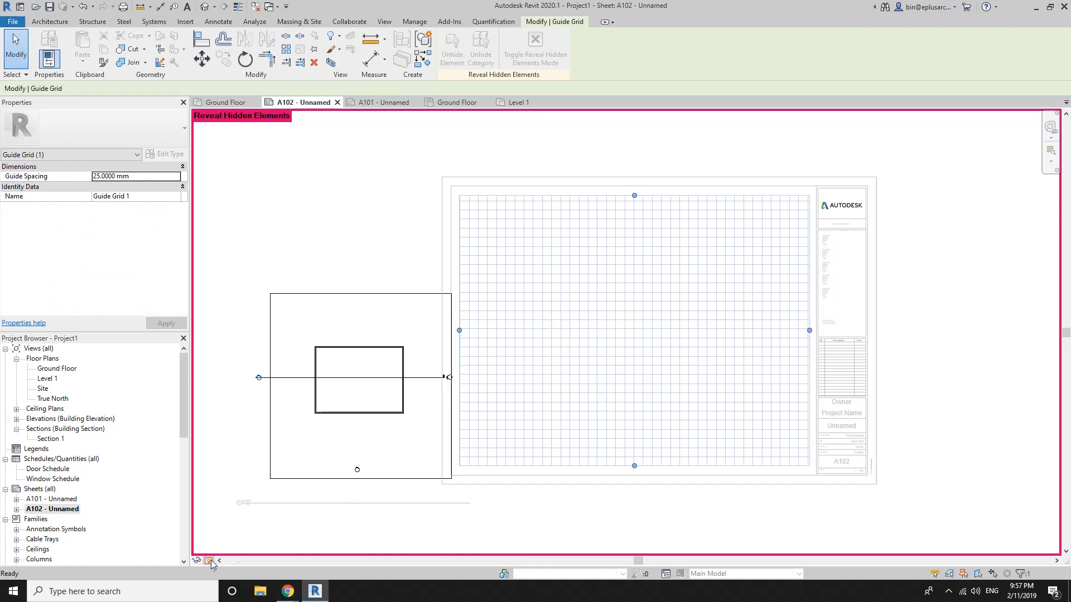
left_click(210, 561)
Activate the Ground Floor view on sheet A101 and copy its crop boundary from the crop sketch.
double_click(63, 499)
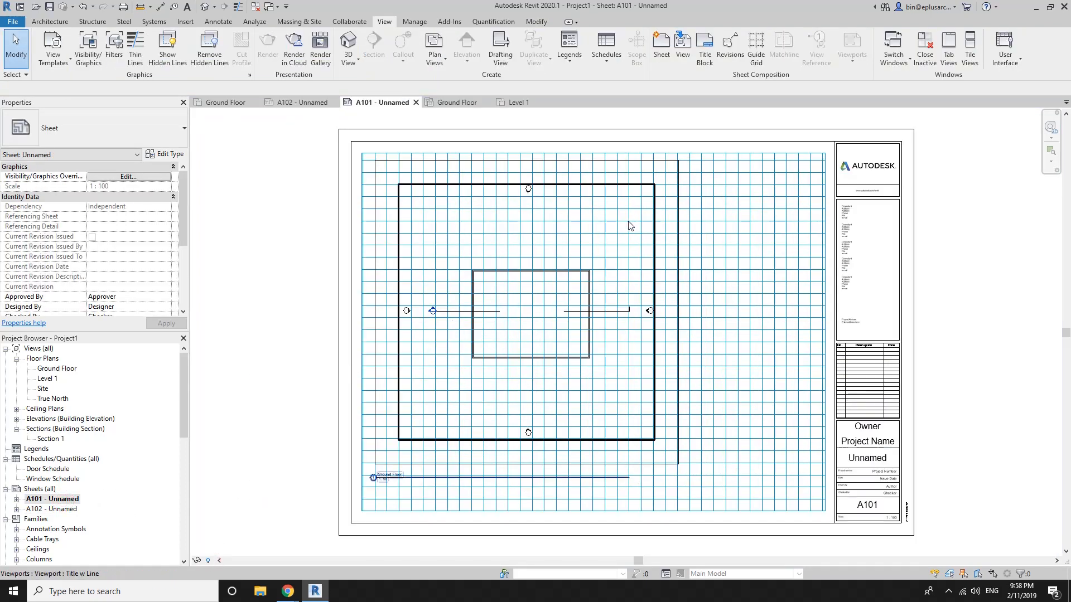
double_click(636, 251)
left_click(570, 161)
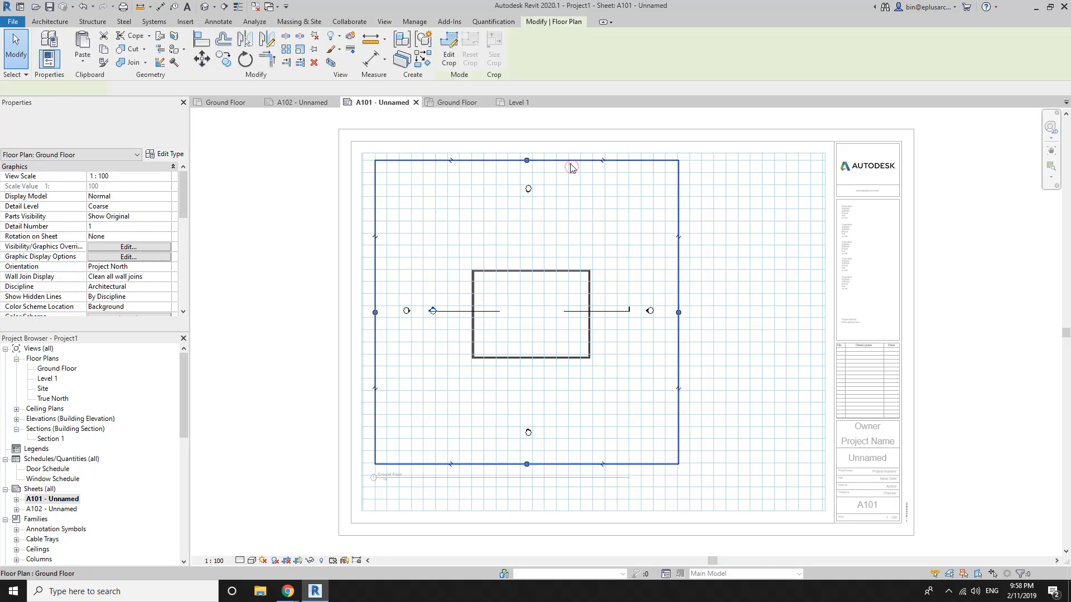
left_click(449, 46)
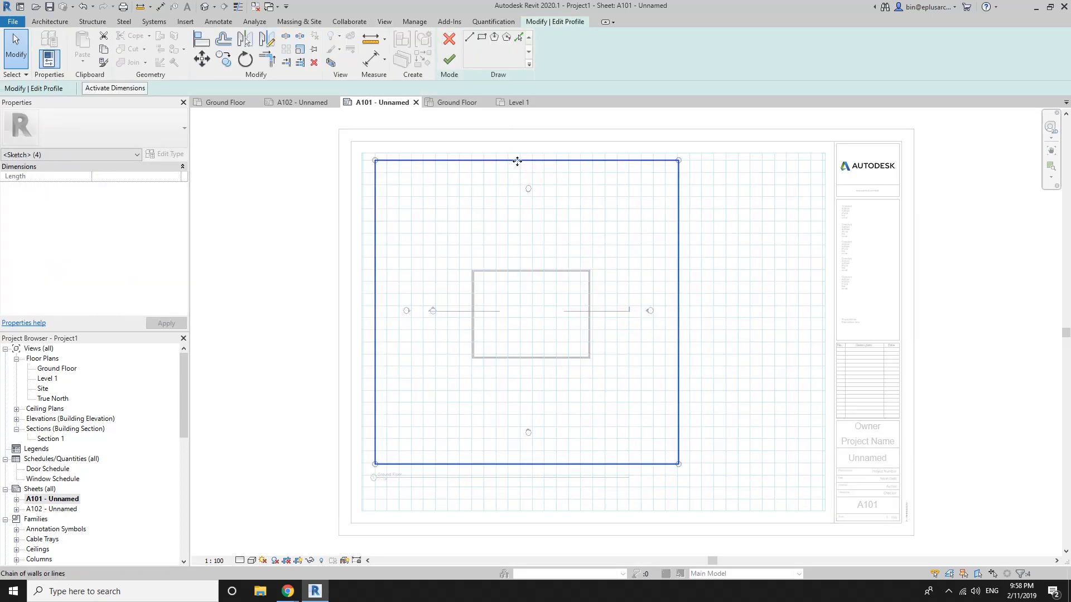
left_click(449, 58)
Edit the crop of the Level 1 view on sheet A102 and paste the copied boundary aligned to the current view.
double_click(66, 509)
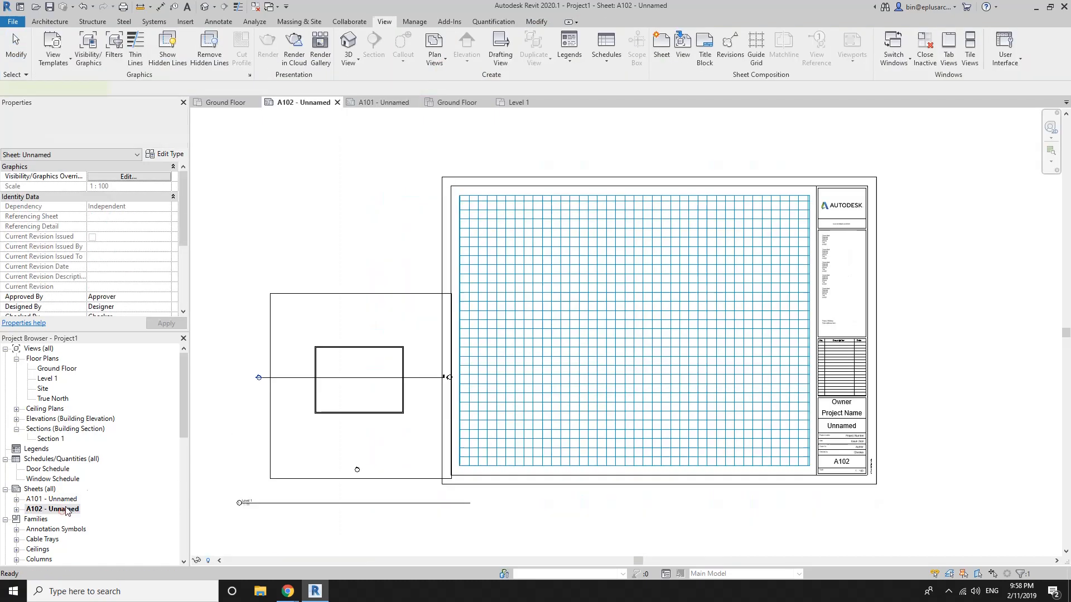
double_click(323, 336)
left_click(272, 310)
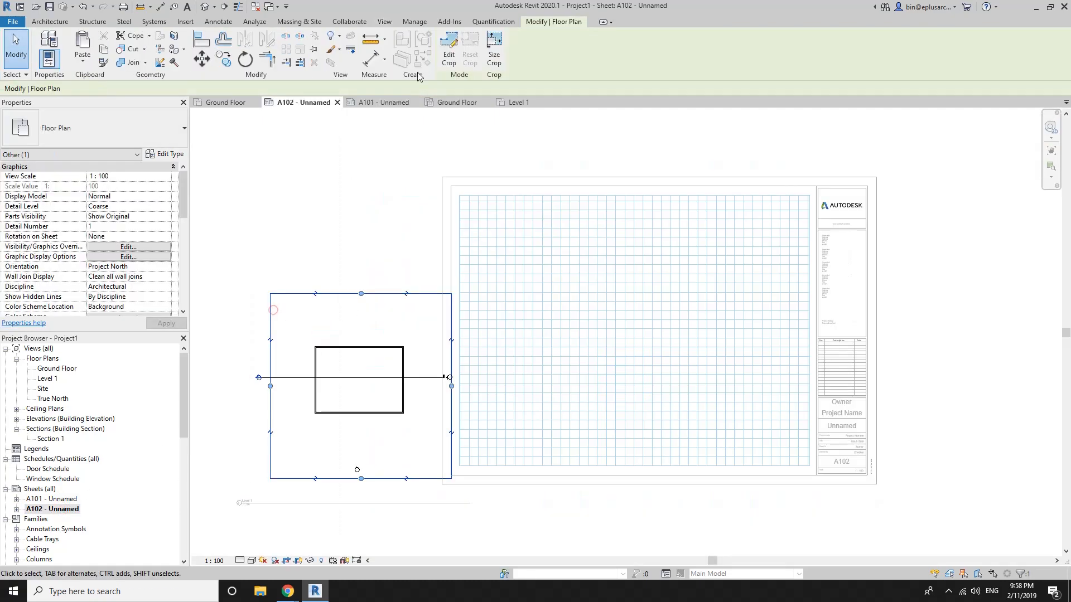
left_click(449, 54)
left_click(82, 60)
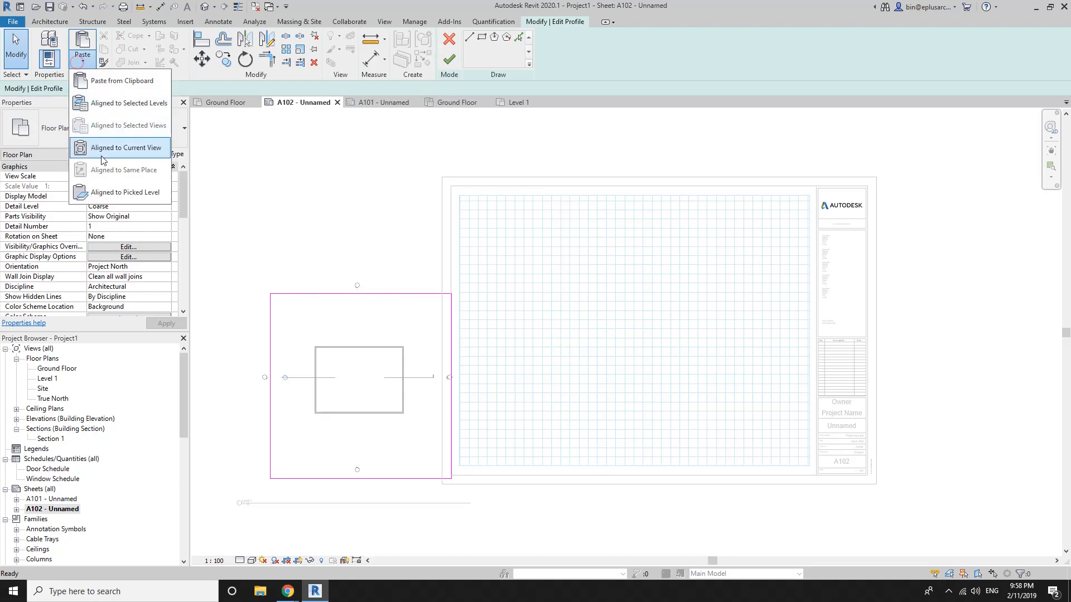
Delete the original inner crop boundary of the Level 1 view, then finish the crop edit and deactivate the view.
key("Tab")
left_click(380, 294)
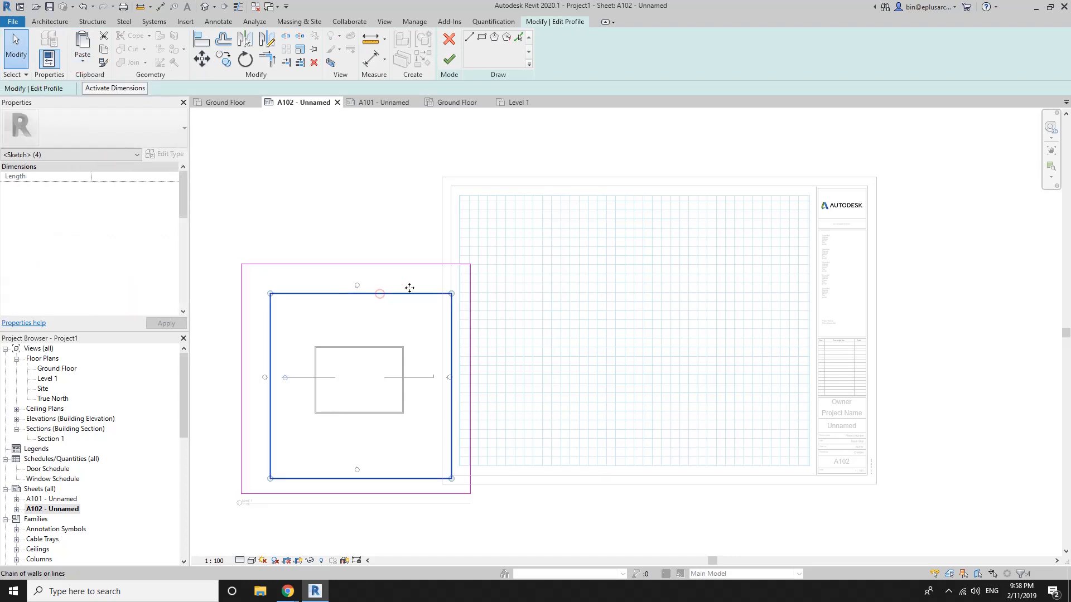
key("Delete")
left_click(449, 58)
left_click(382, 166)
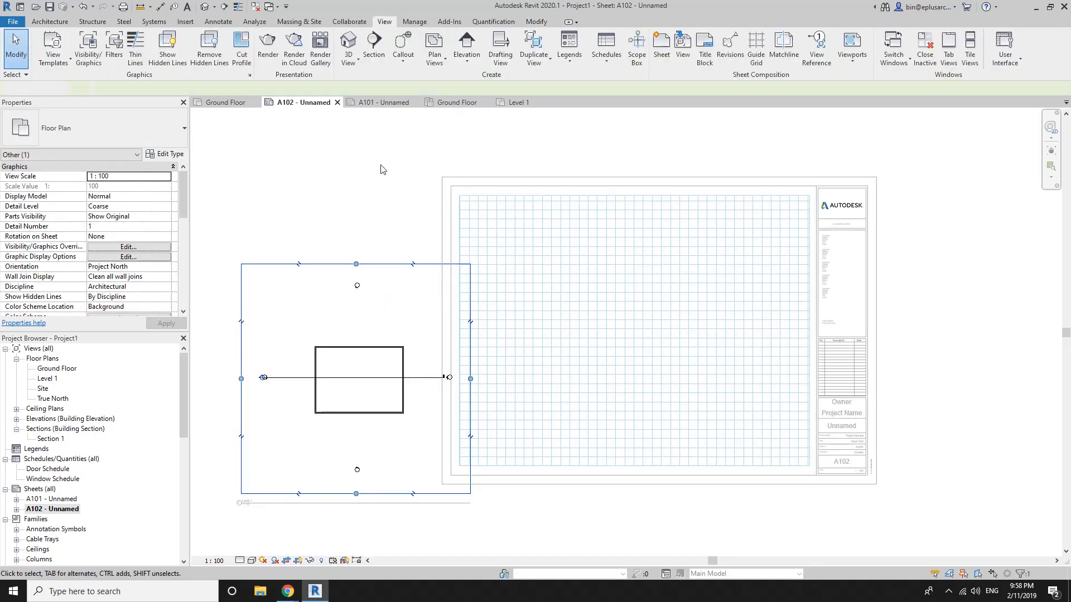
left_click(286, 265)
right_click(330, 208)
left_click(378, 264)
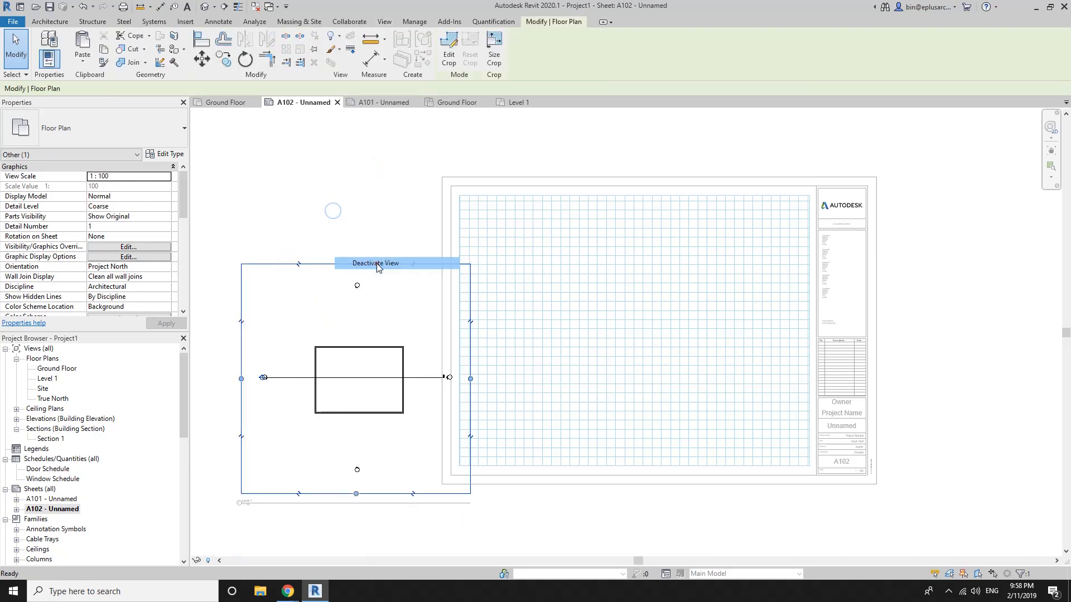
Move the Level 1 view by its upper-left crop corner to the guide grid intersection one cell inside the grid's upper-left corner.
left_click(285, 272)
left_click(240, 263)
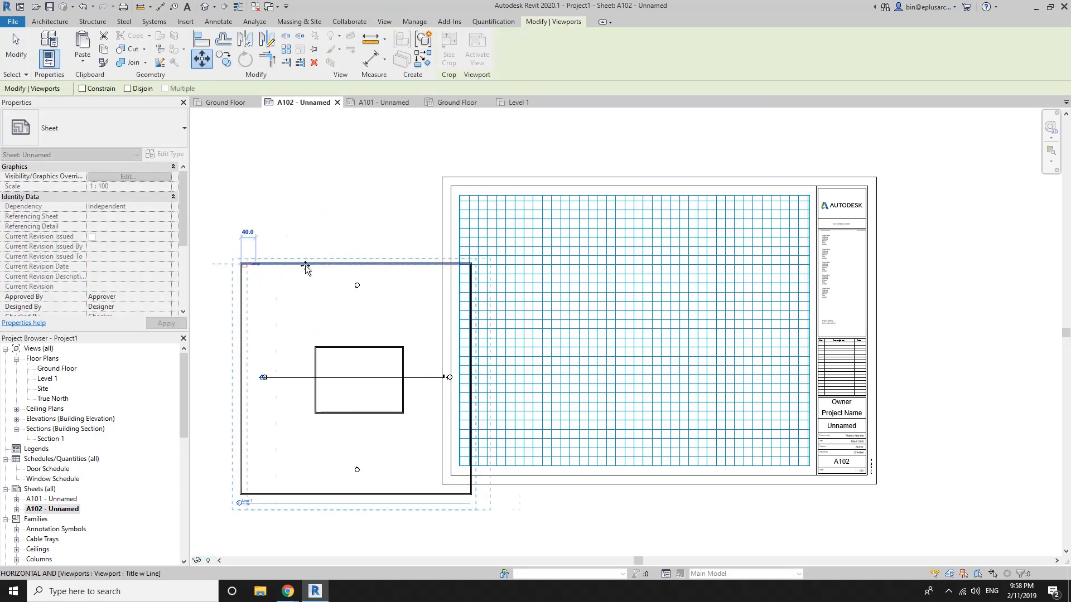
scroll(461, 215, "up", 4)
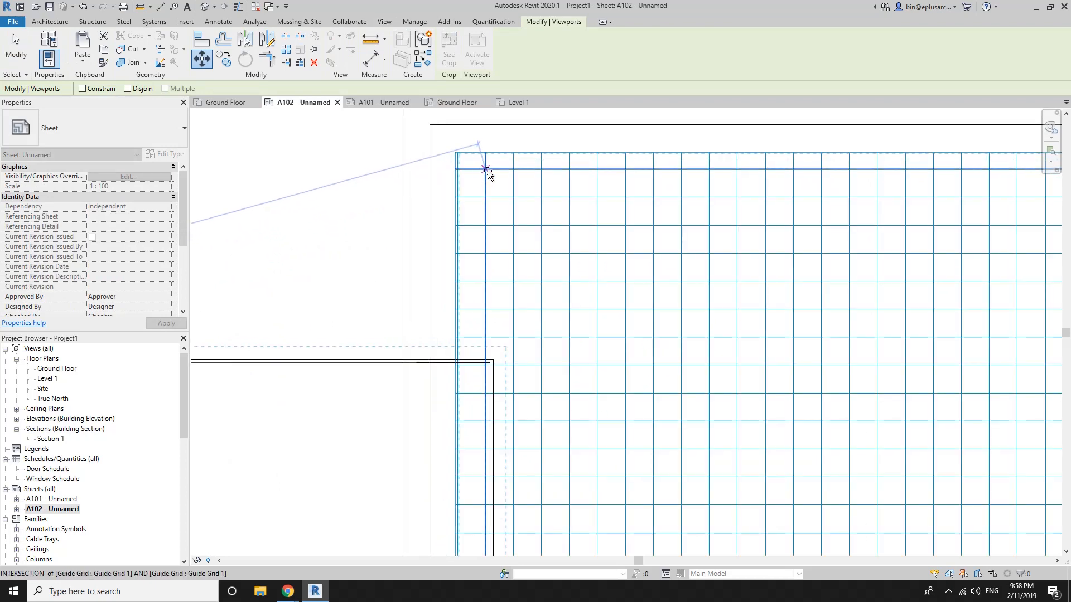
left_click(487, 170)
scroll(478, 250, "down", 4)
key("z")
key("f")
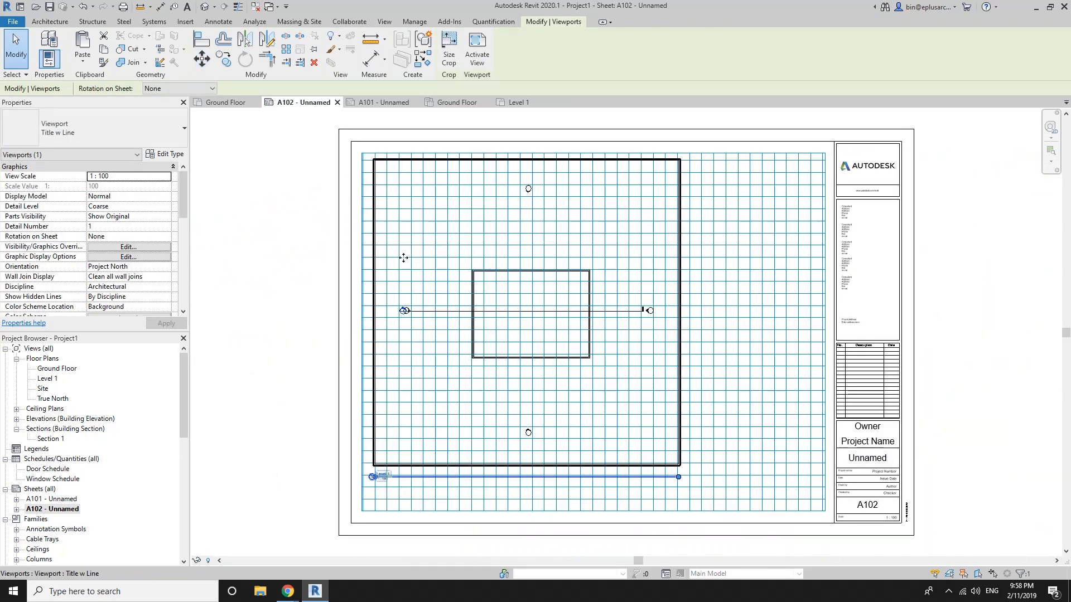
key("Escape")
Switch between sheets A101 and A102 to check that both floor plans sit alike on the guide grid.
double_click(60, 499)
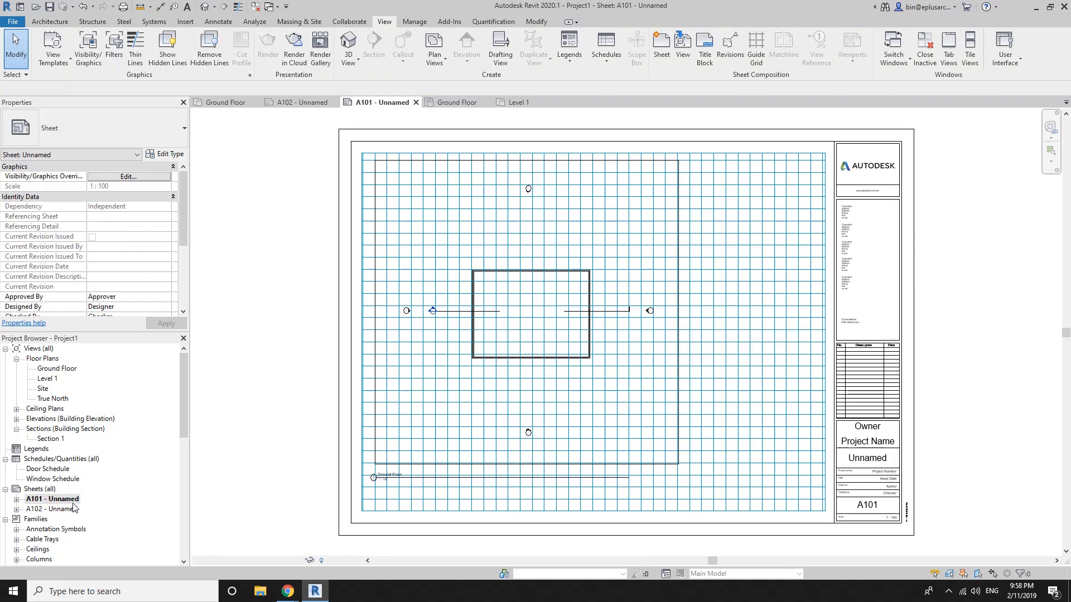
double_click(61, 509)
left_click(71, 510)
double_click(69, 499)
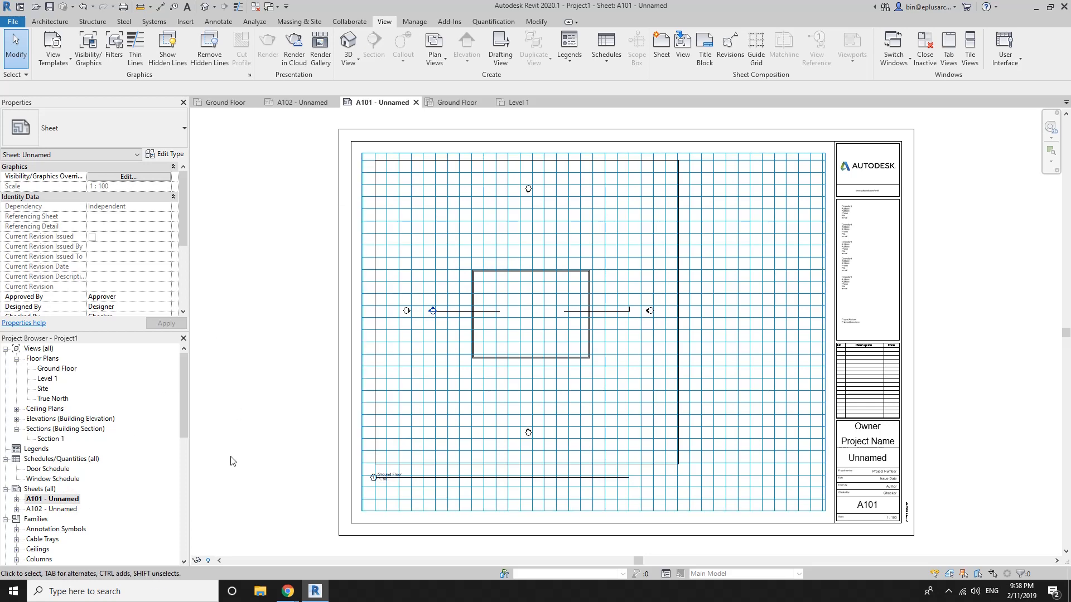
Hide the guide grid on sheets A101 and A102 and compare the two sheets without it.
left_click(358, 454)
key("Escape")
left_click(70, 509)
double_click(70, 510)
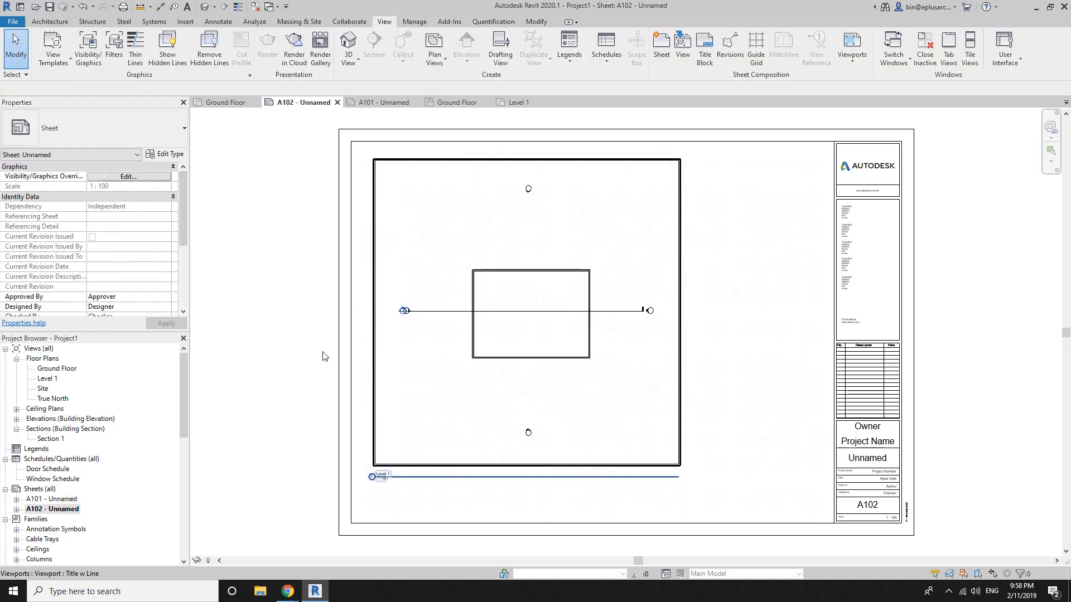
double_click(61, 500)
scroll(439, 307, "down", 2)
middle_click_drag(439, 307, 526, 290)
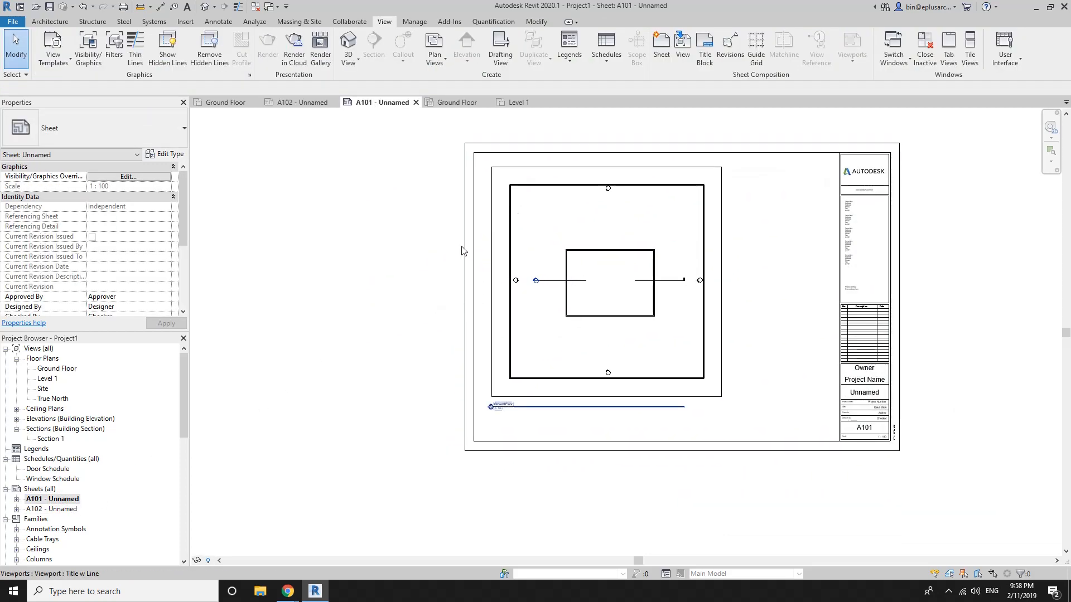
Move the Level 1 view on sheet A102 down and to the left, partly outside the title block.
double_click(62, 509)
left_click_drag(410, 167, 248, 272)
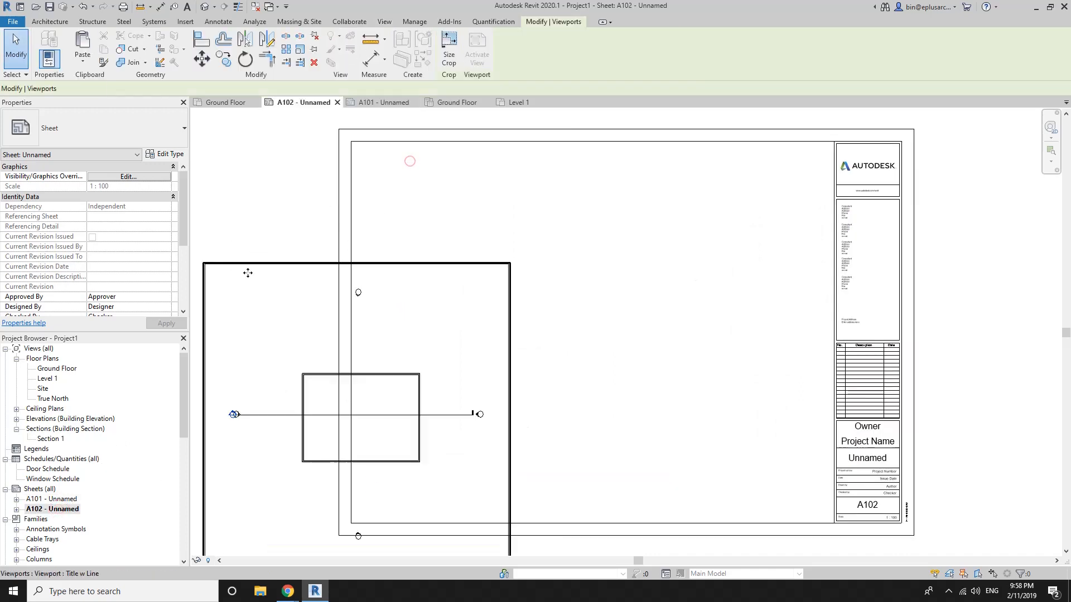
scroll(375, 292, "down", 2)
left_click(319, 212)
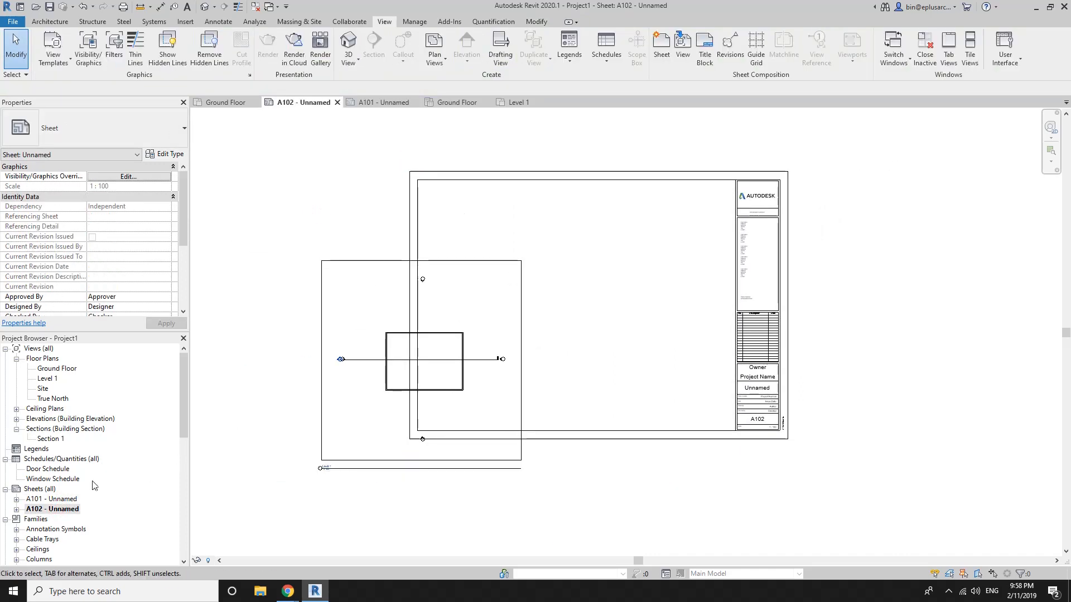
On sheet A101, draw a detail line about 280 mm long from the view's upper-left crop corner outward past the title block.
double_click(53, 499)
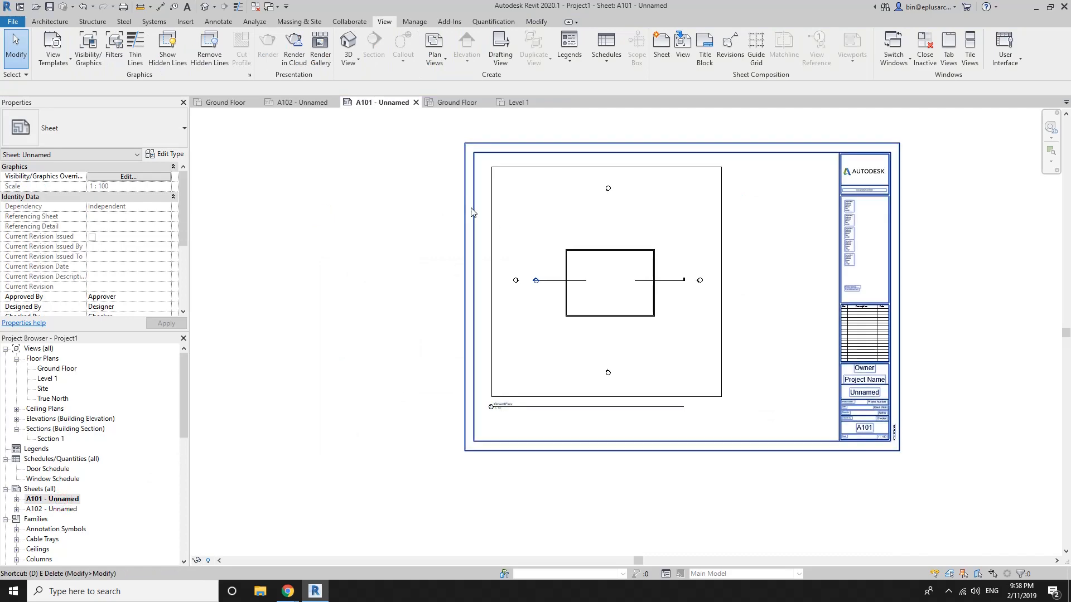
key("d")
key("l")
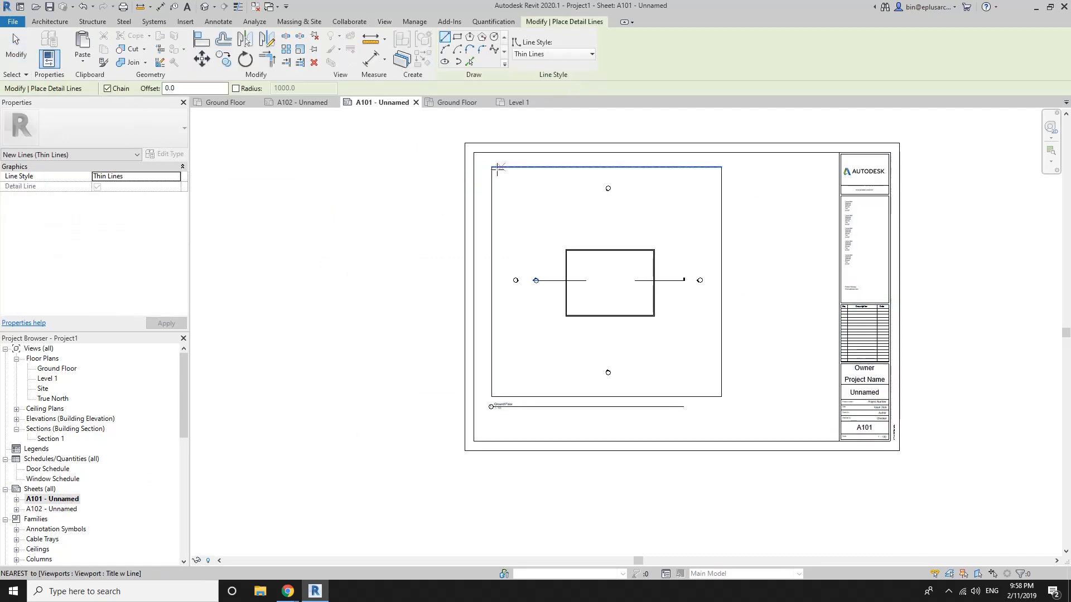
left_click(491, 166)
left_click(393, 141)
key("Escape")
key("Escape")
Cut the detail line from sheet A101 and paste it onto sheet A102 aligned to the current view.
left_click(424, 155)
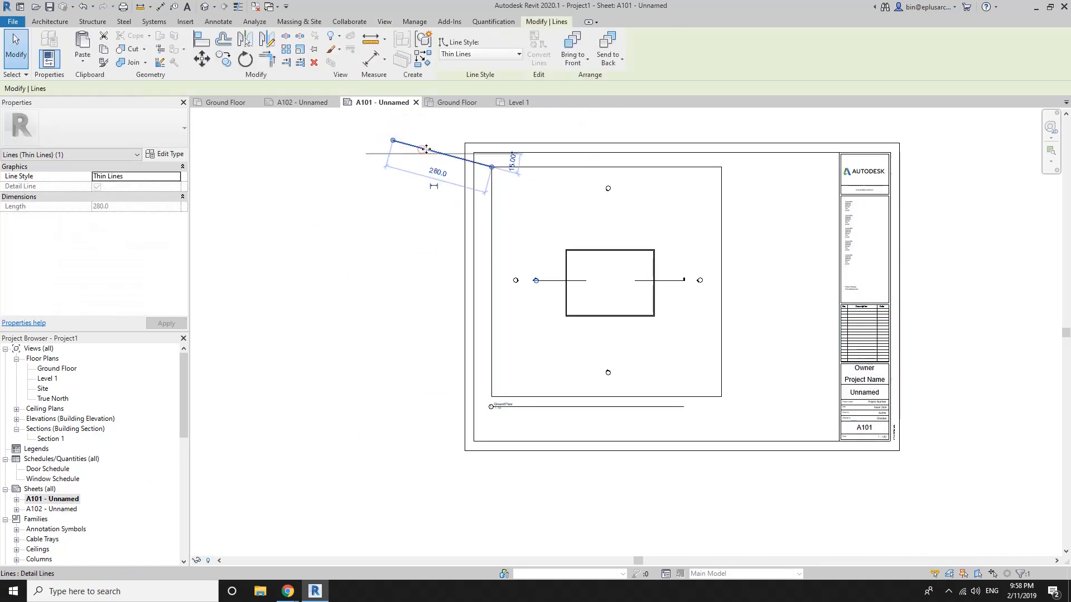
key("Delete")
left_click(61, 510)
double_click(61, 510)
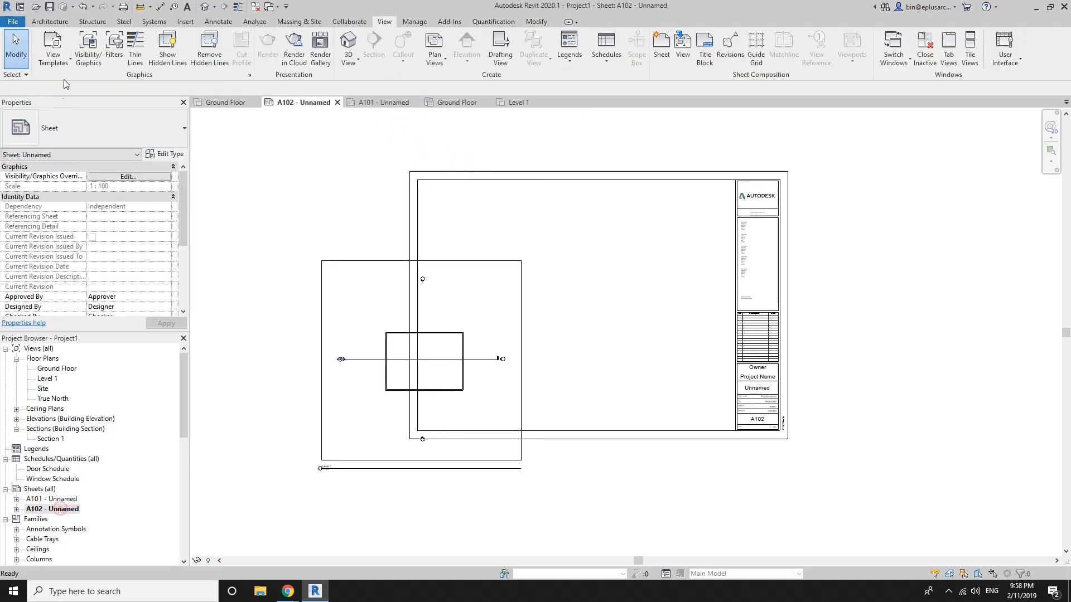
left_click(535, 27)
left_click(82, 64)
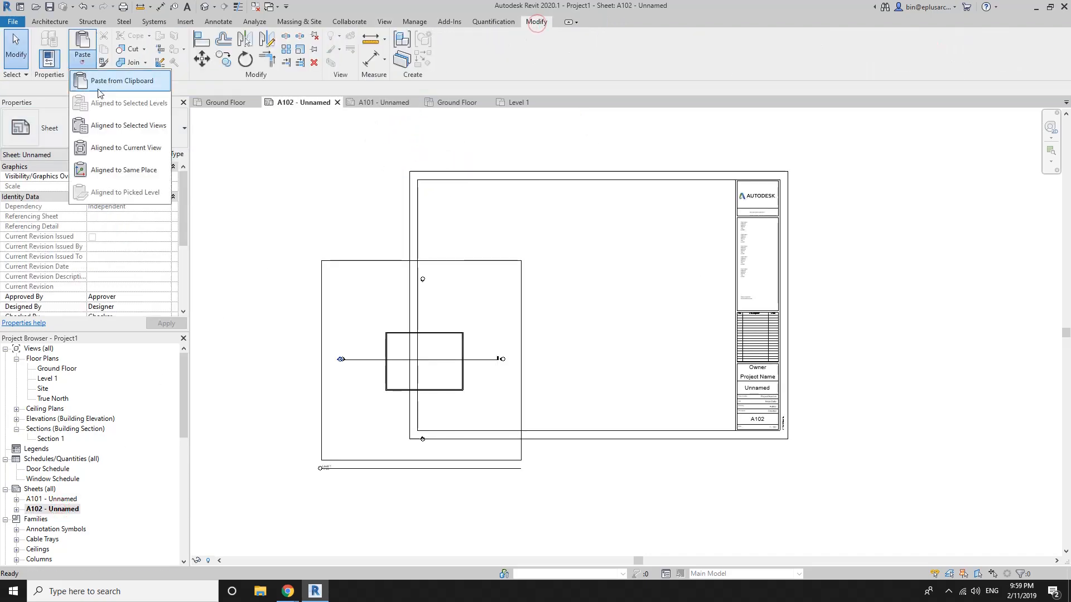
left_click(125, 148)
Move the Level 1 view by its upper-left crop corner to the detail line's lower-right endpoint and delete the line.
left_click(347, 288)
key("m")
key("v")
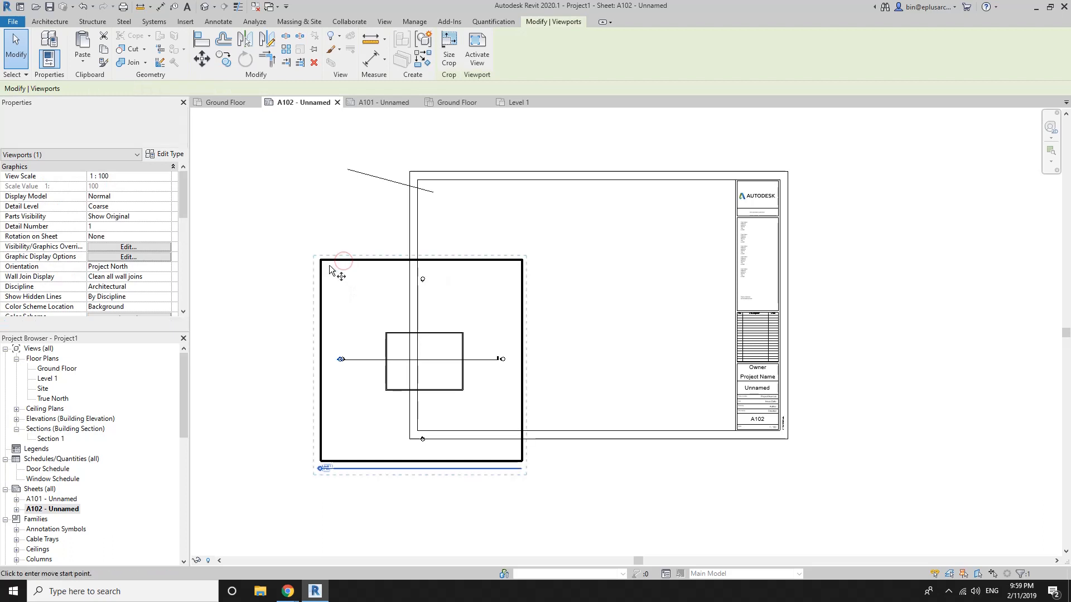
left_click(336, 246)
left_click(432, 192)
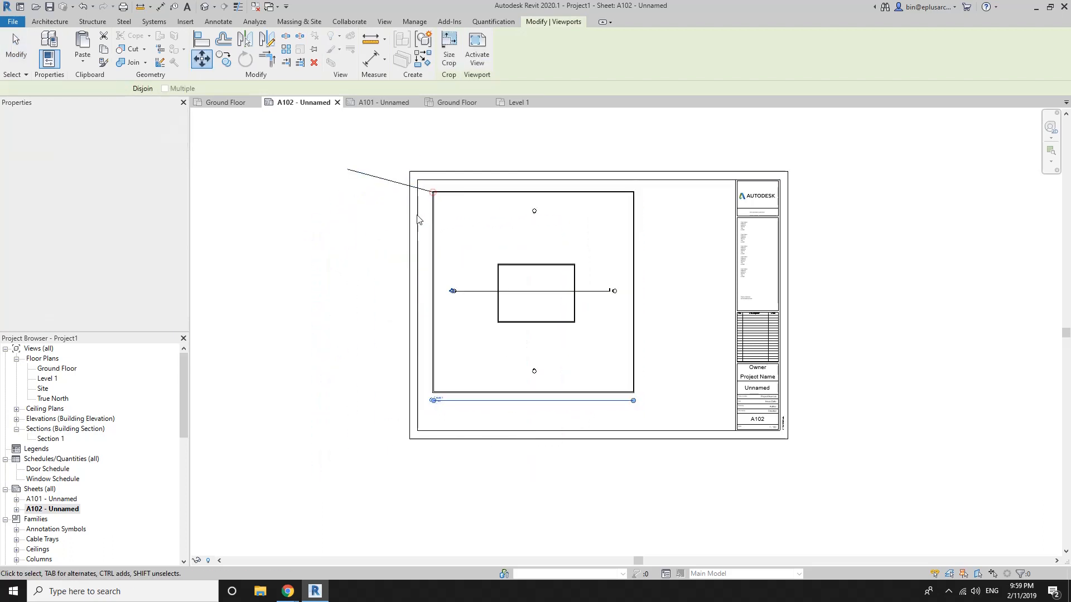
left_click(388, 181)
key("Delete")
Switch between sheets A101 and A102 to compare the positions of the two floor plans.
middle_click(425, 259)
middle_click(426, 259)
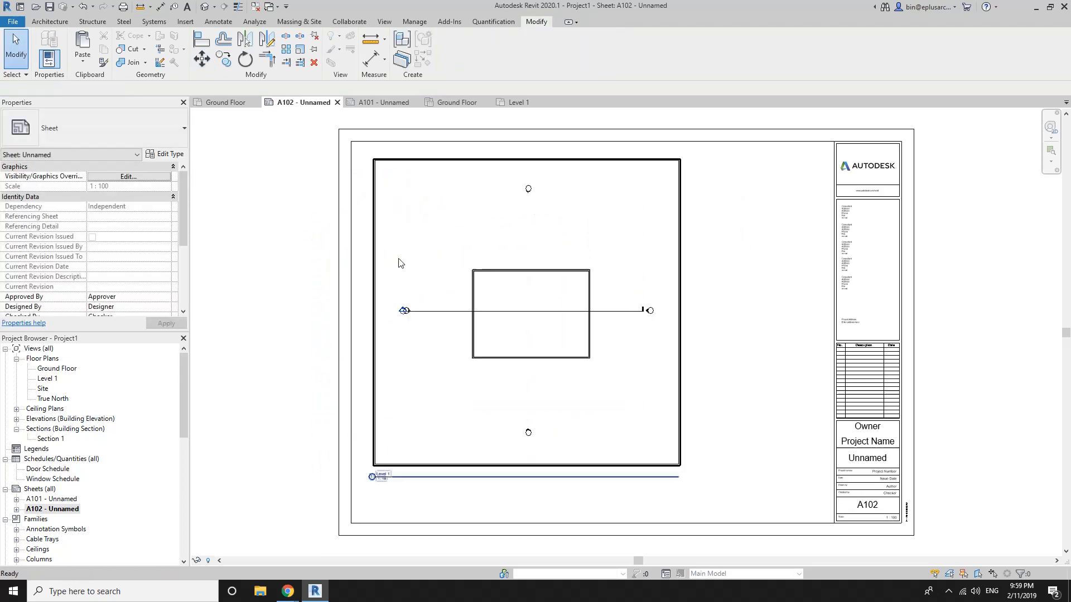
double_click(59, 500)
double_click(70, 511)
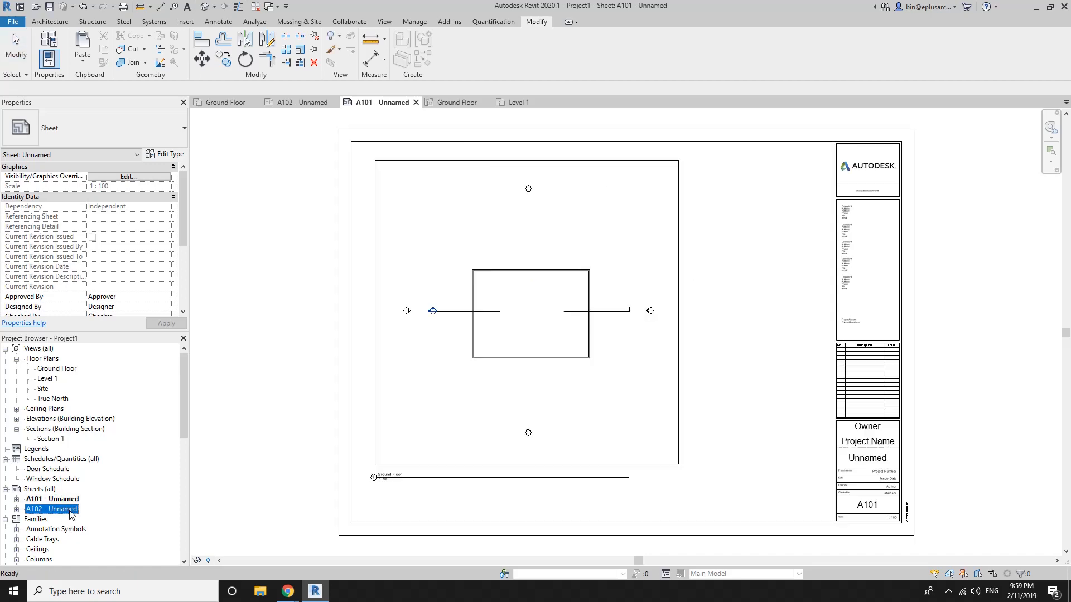
double_click(70, 501)
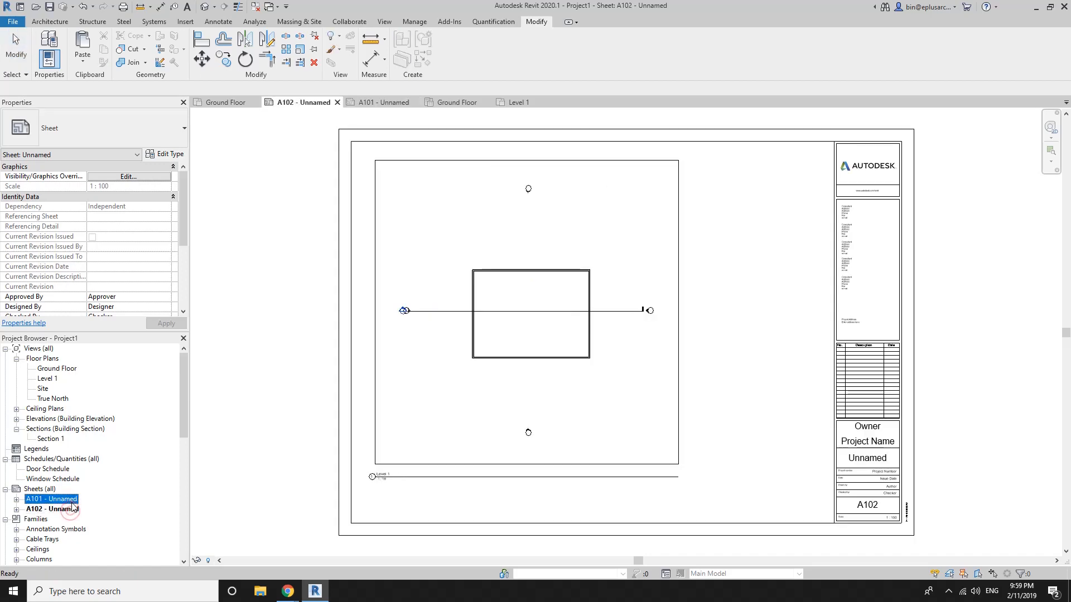
double_click(71, 509)
double_click(67, 500)
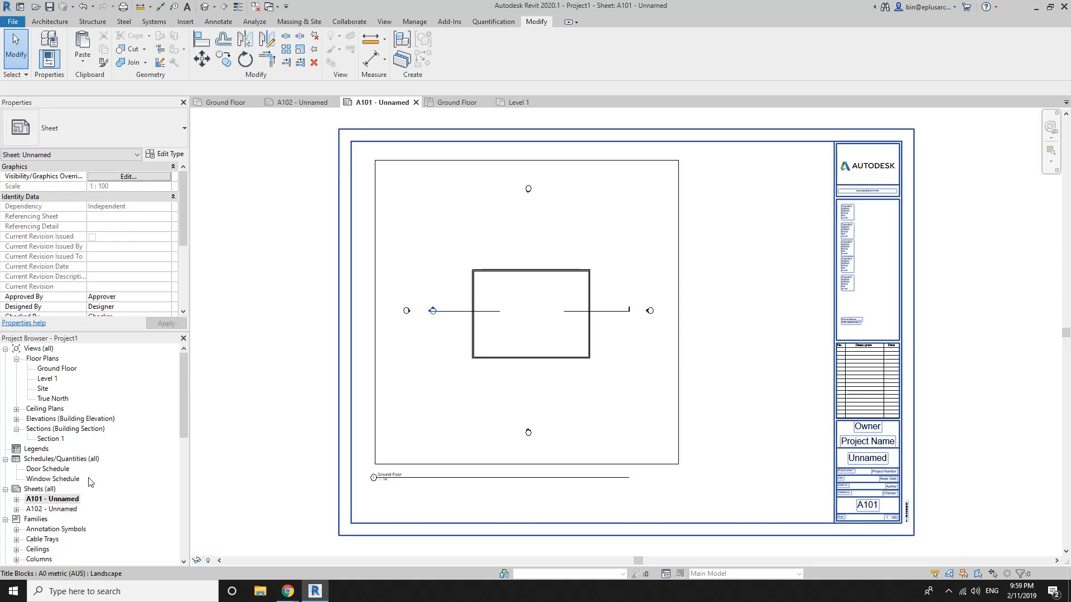
Activate the Ground Floor view on sheet A101 and shrink its crop region by pulling the upper and left edges inward.
left_click(408, 252)
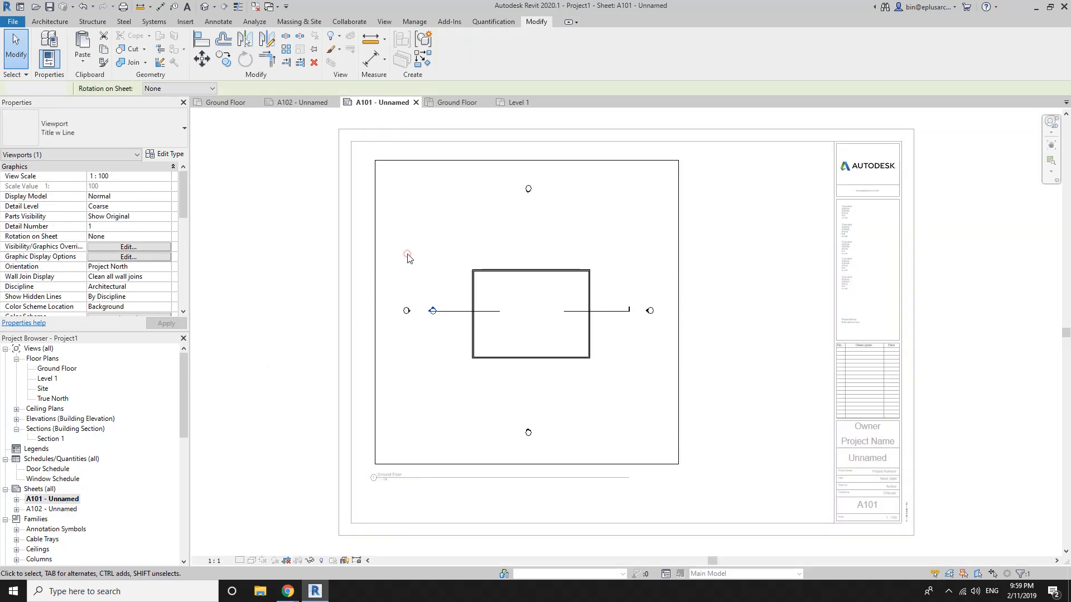
left_click(452, 162)
left_click_drag(527, 160, 526, 192)
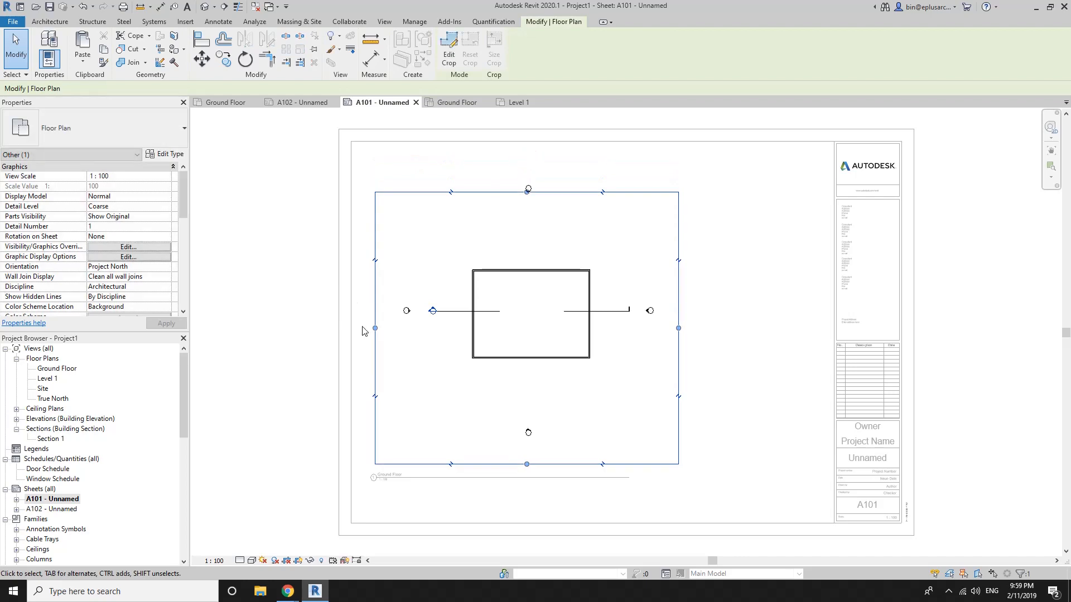
left_click_drag(375, 328, 408, 328)
left_click(264, 423)
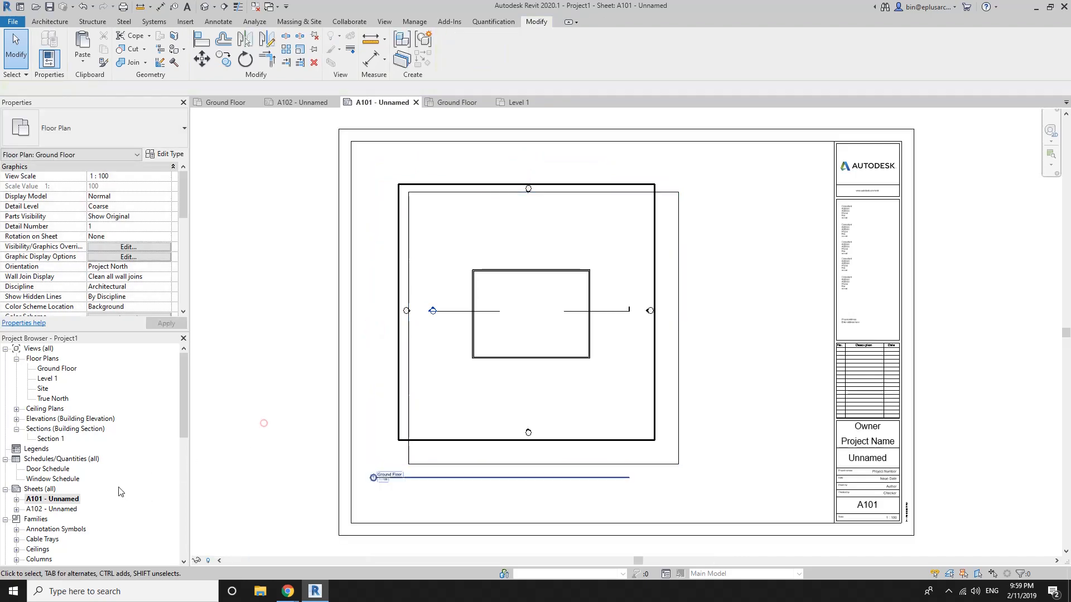
Activate the Level 1 view on sheet A102, shrink its crop region from the right and lower edges, and deactivate the view.
double_click(53, 509)
left_click(446, 262)
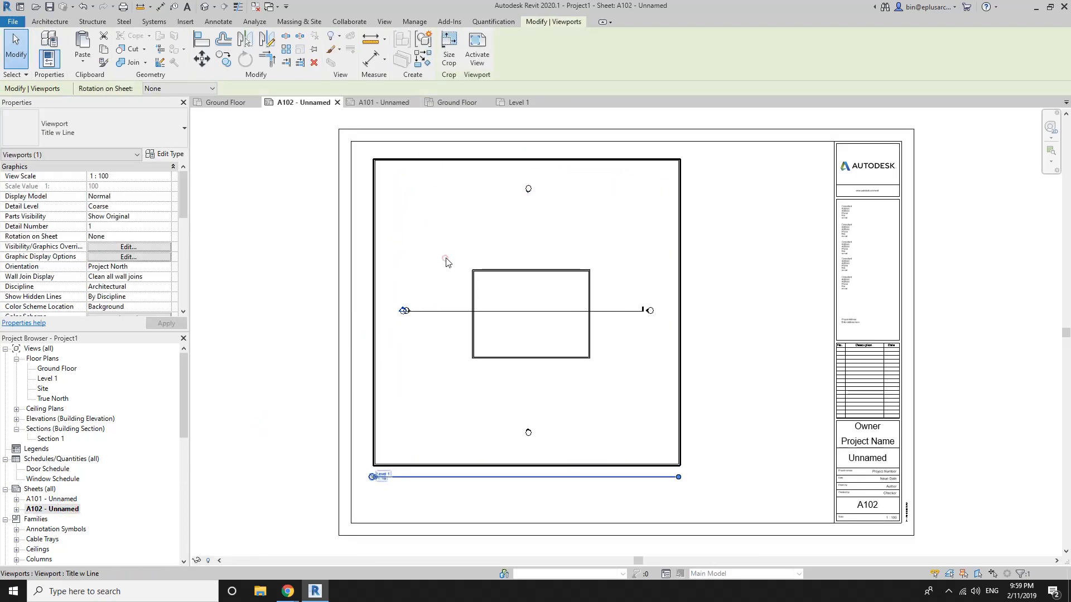
double_click(445, 258)
left_click(680, 229)
left_click_drag(677, 314, 623, 415)
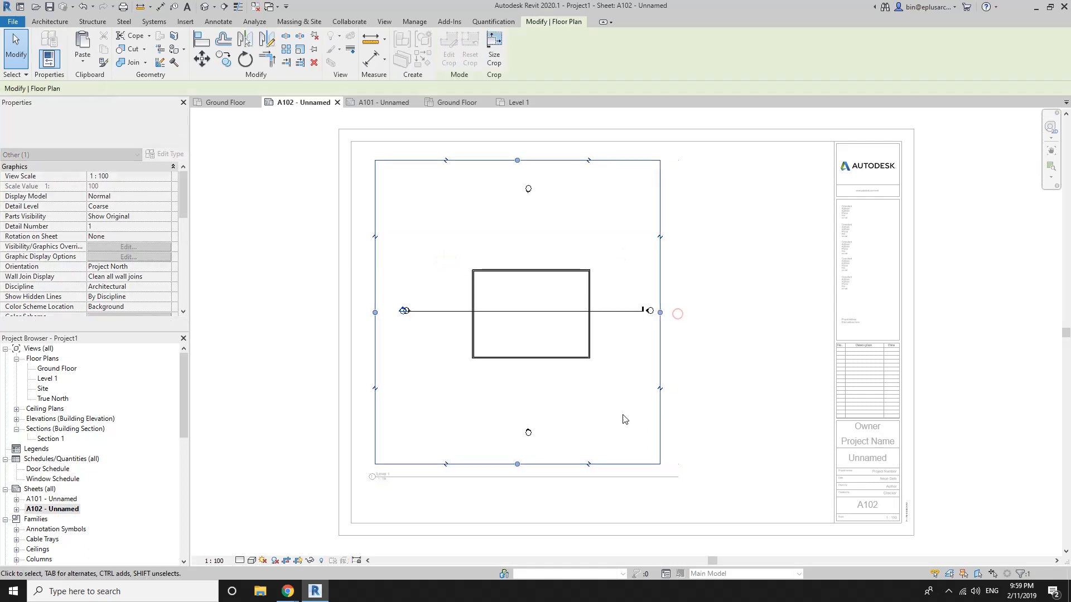
left_click_drag(520, 465, 521, 416)
left_click(256, 232)
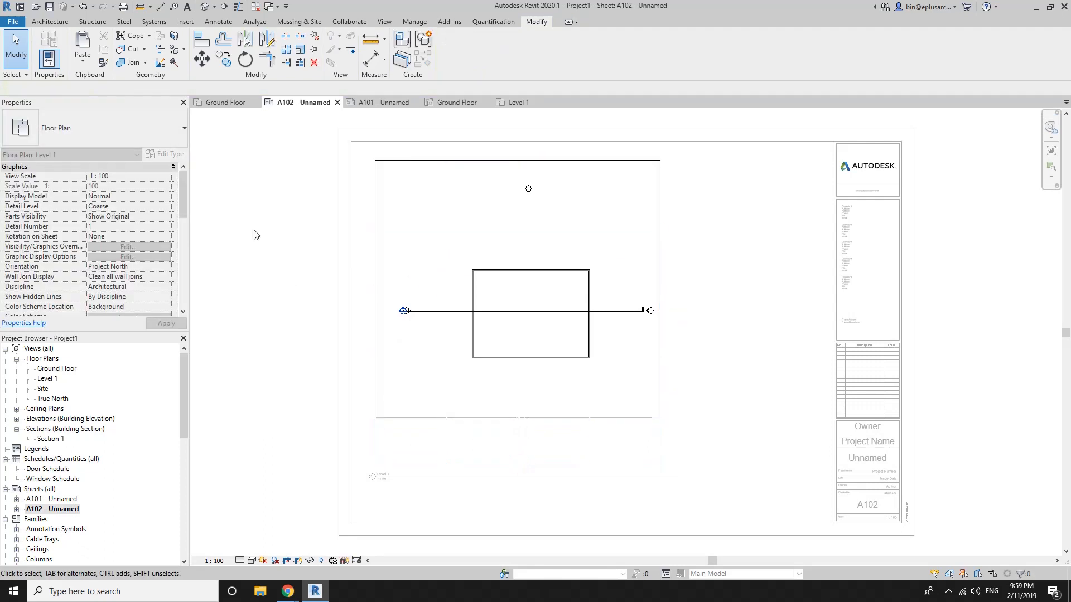
right_click(222, 185)
left_click(274, 238)
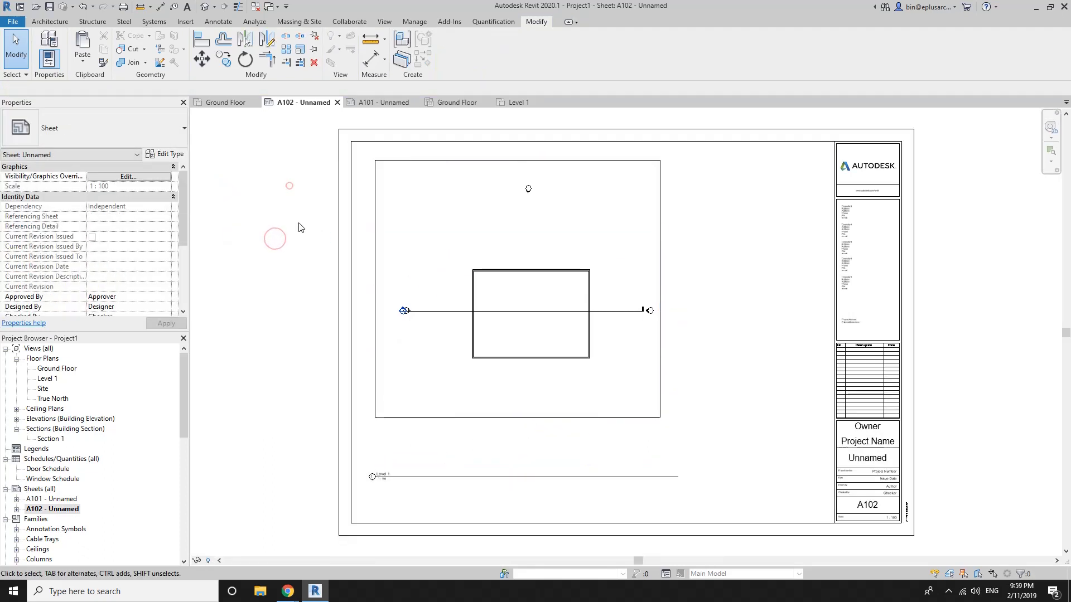
Compare the differently cropped views on sheets A101 and A102.
double_click(58, 499)
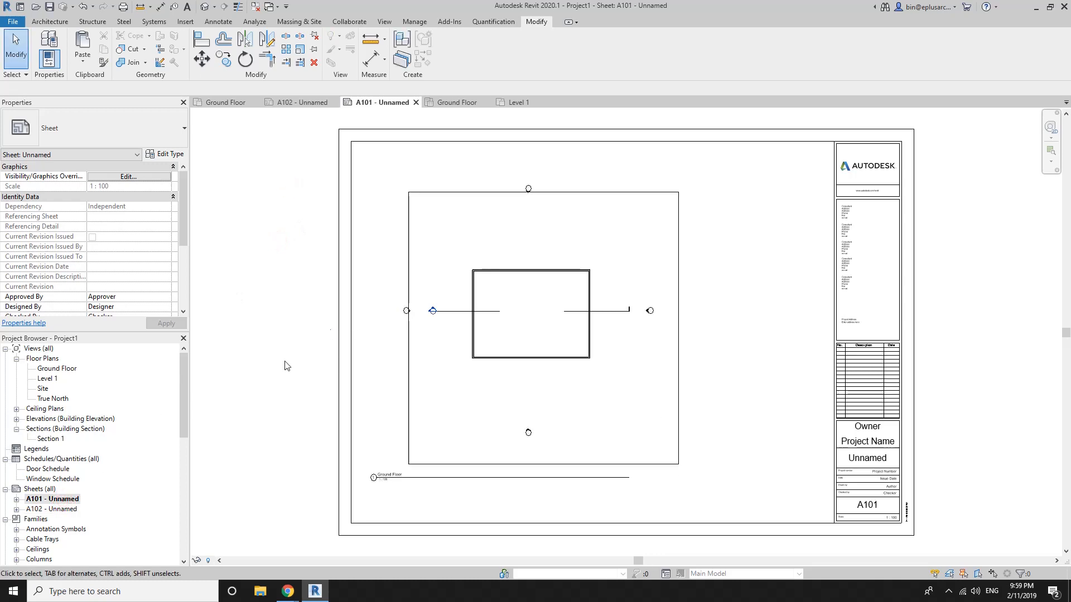
double_click(68, 509)
double_click(63, 499)
Draw a short horizontal reference plane above the building's upper-left corner in the activated Ground Floor view, deactivate it, and check sheet A102.
double_click(469, 233)
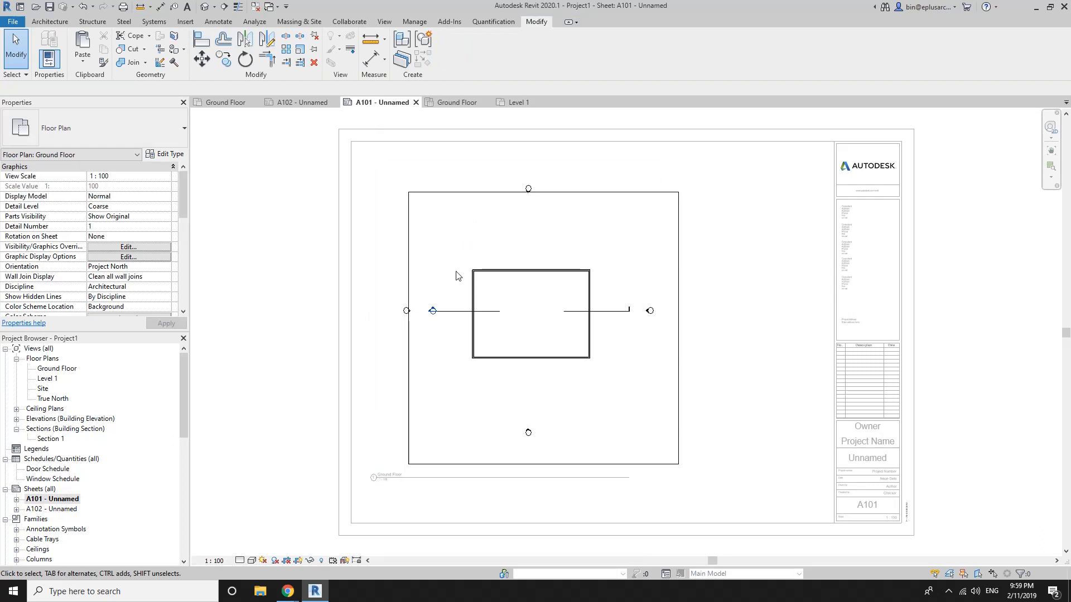
key("r")
key("p")
left_click(40, 22)
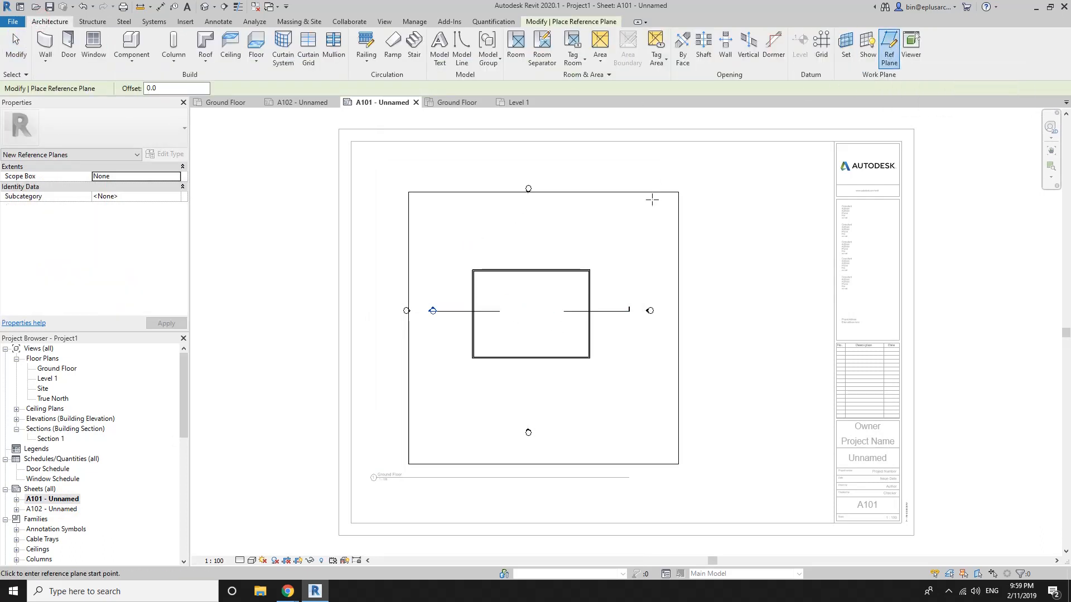
left_click(442, 233)
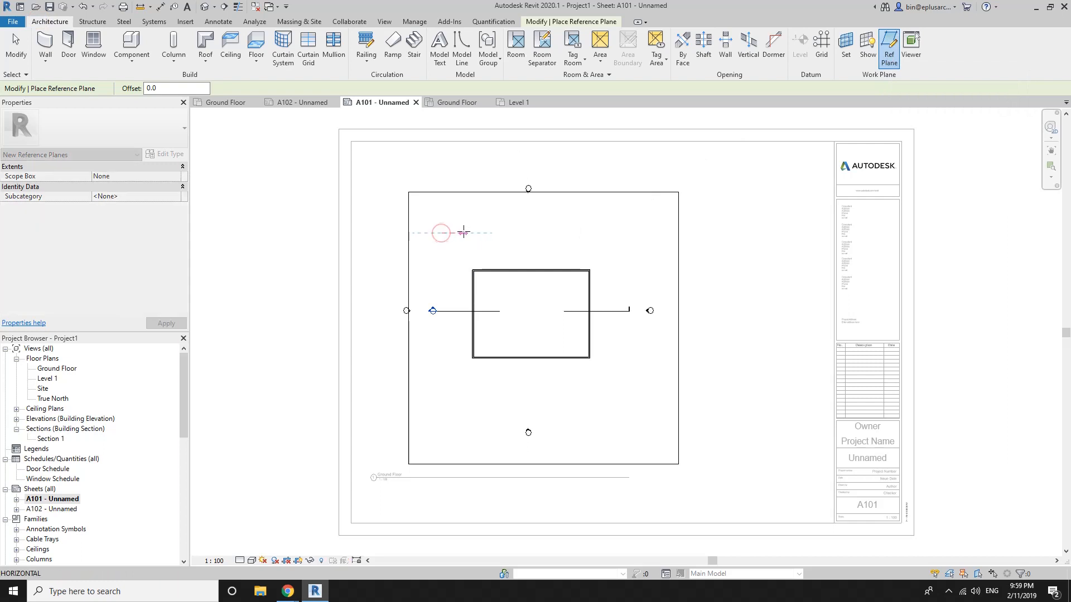
left_click(463, 233)
key("Escape")
key("Escape")
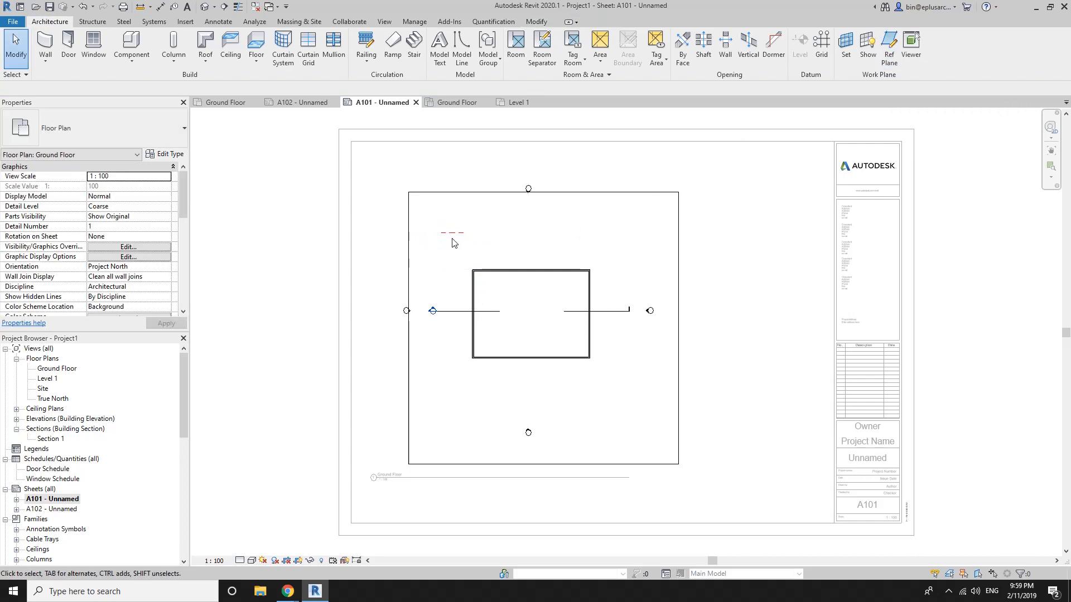
right_click(246, 226)
left_click(284, 282)
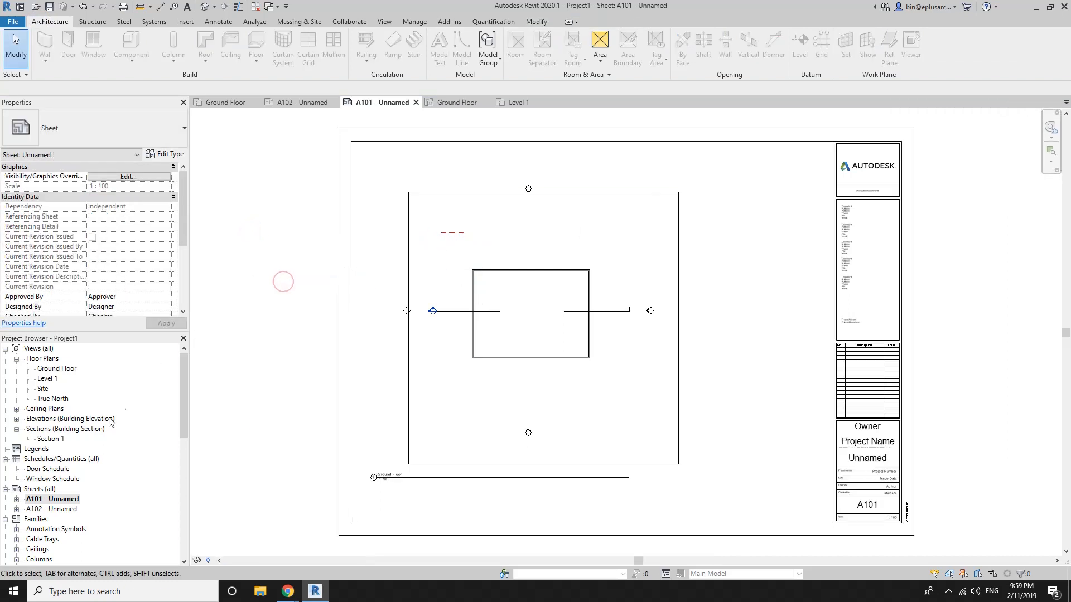
double_click(53, 510)
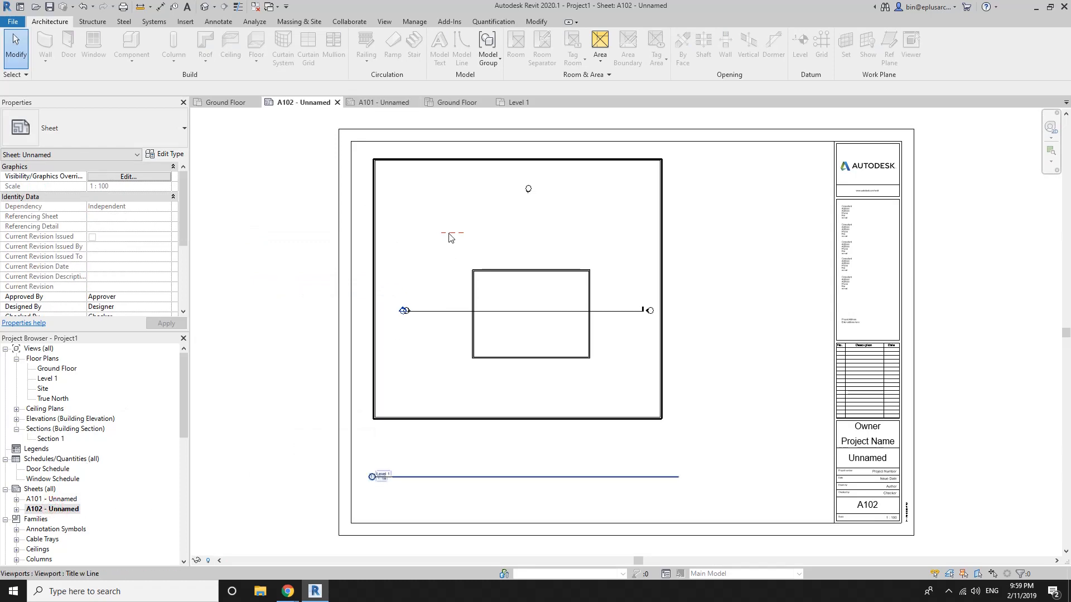
scroll(263, 271, "down", 1)
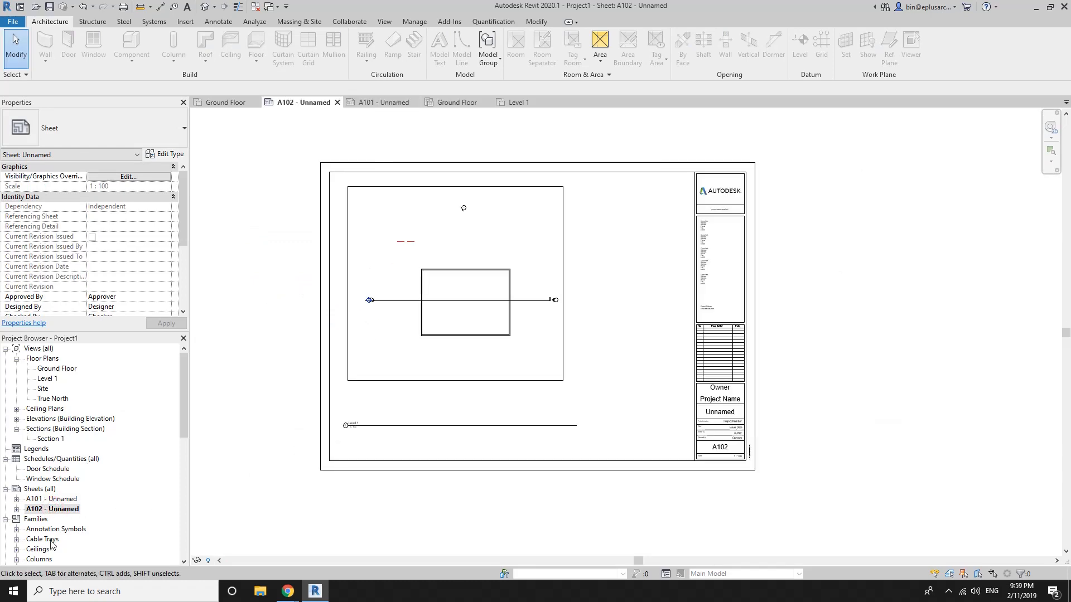
Move the Ground Floor view on A101 down and to the left, and the Level 1 view on A102 down and to the right.
double_click(55, 499)
left_click_drag(474, 270, 330, 320)
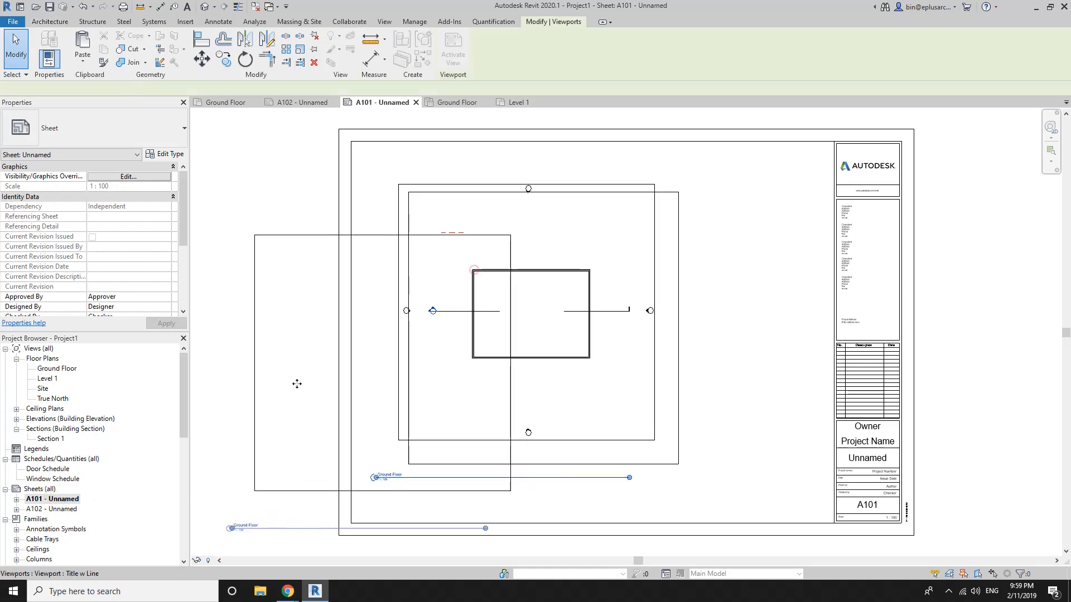
double_click(54, 509)
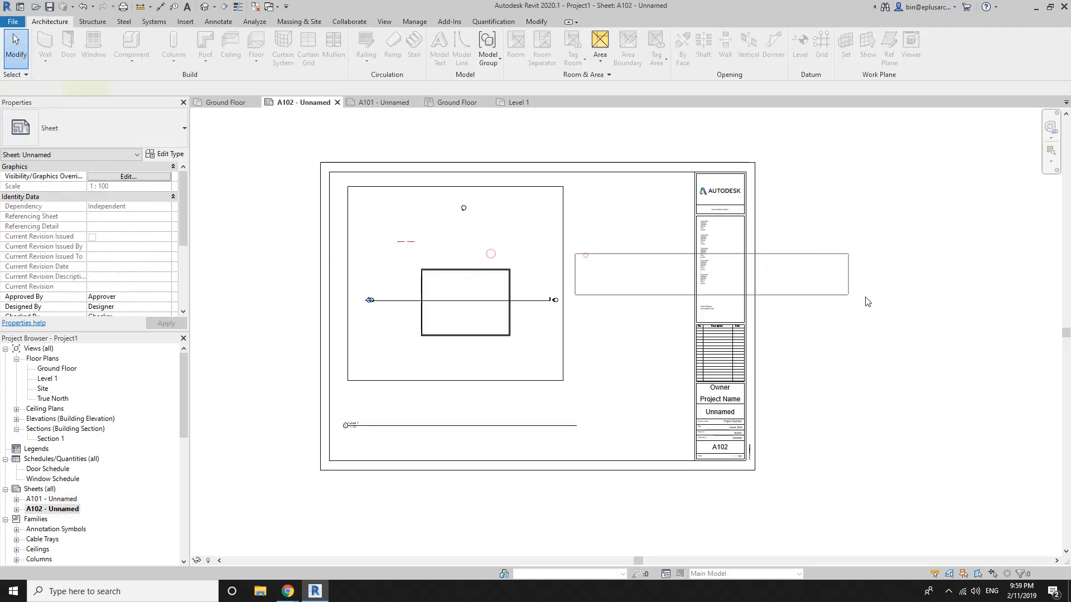
left_click_drag(516, 284, 642, 340)
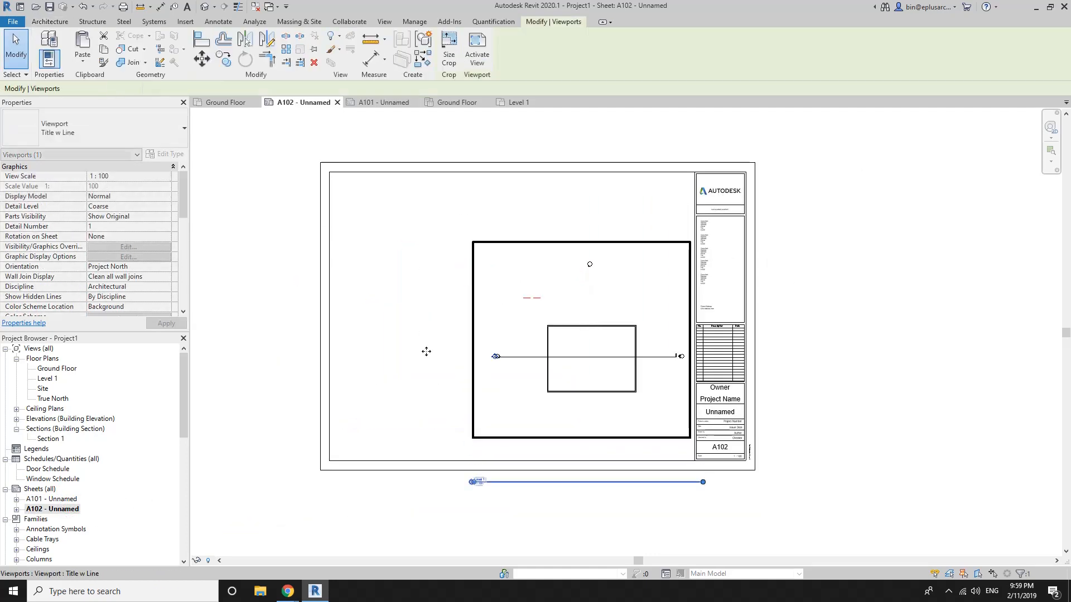
key("Escape")
Move the Ground Floor view on sheet A101 up and to the right, into the title block's upper-left area.
double_click(53, 499)
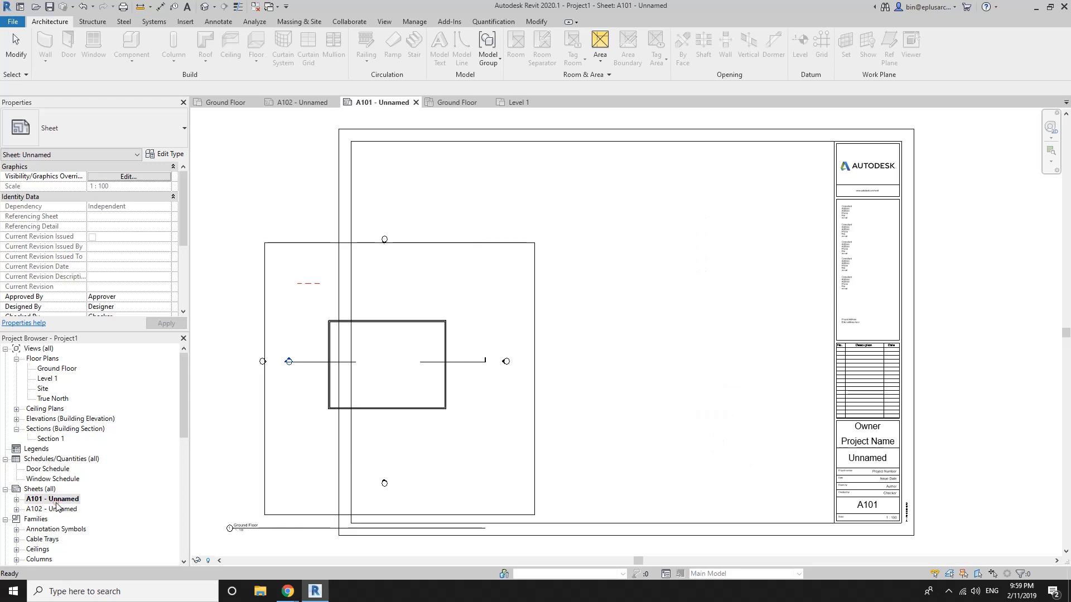
left_click(315, 257)
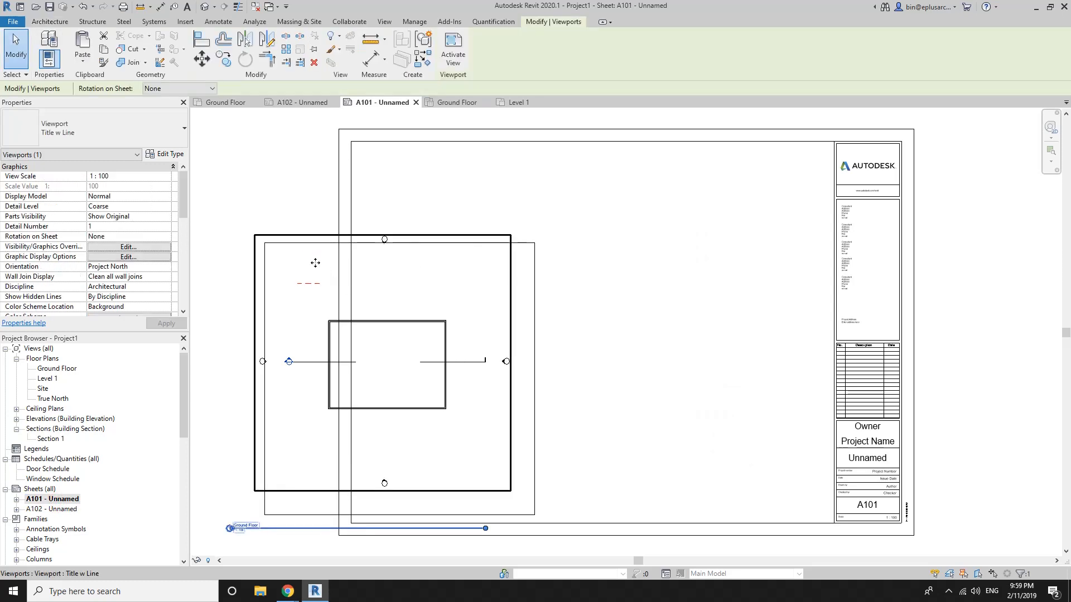
left_click_drag(315, 263, 414, 171)
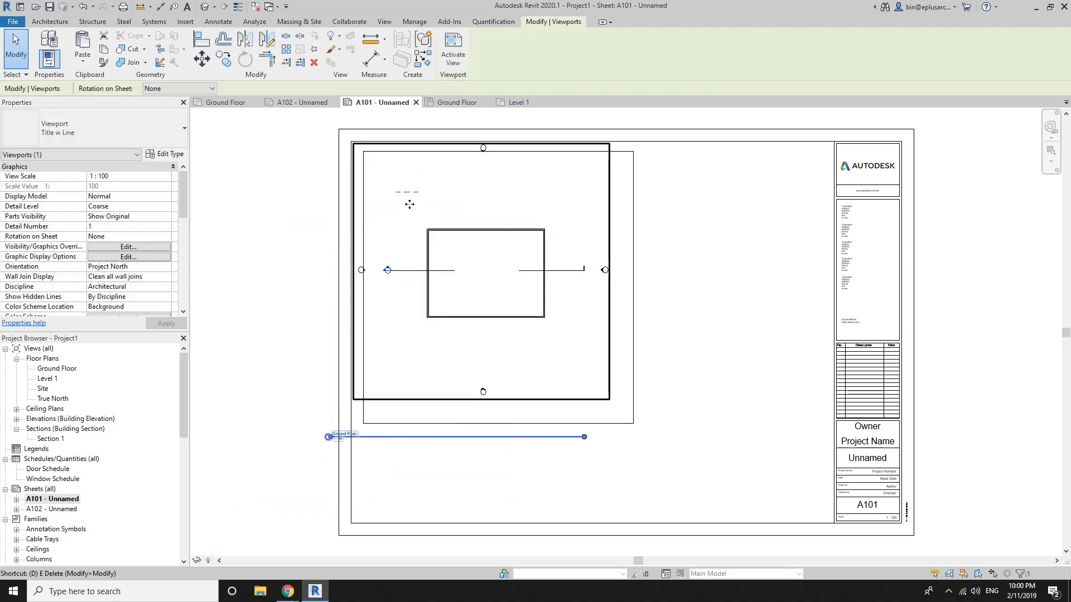
Draw a detail line about 290 mm long from the reference plane's left end down and to the left, outside the title block.
key("l")
left_click(291, 286)
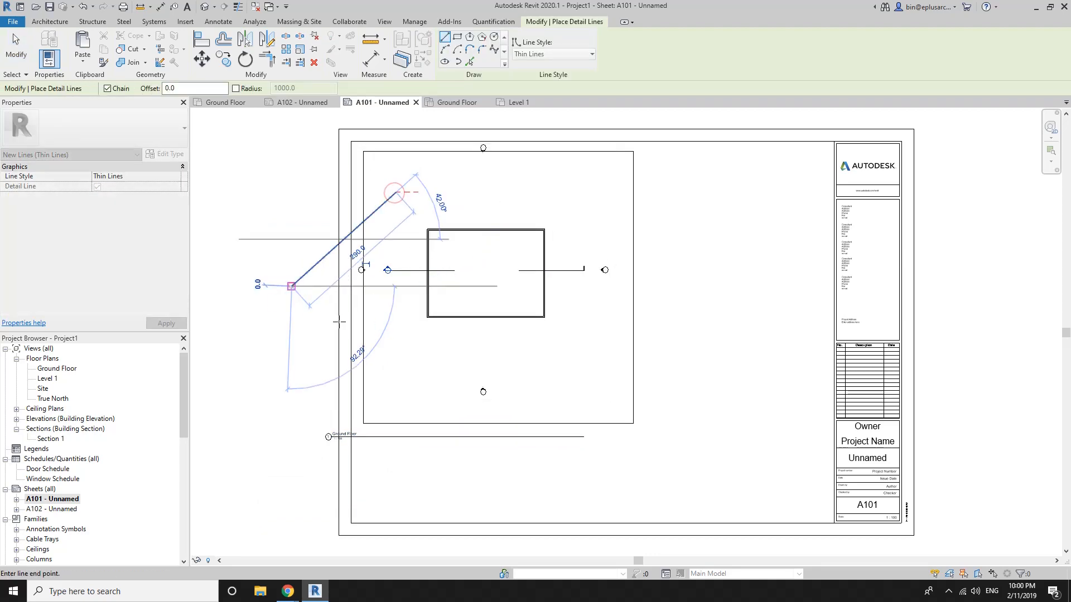
key("Escape")
key("Escape")
Cut the detail line starting at the reference plane from sheet A101 and paste it aligned to the same place on sheet A102.
left_click(327, 254)
key("Delete")
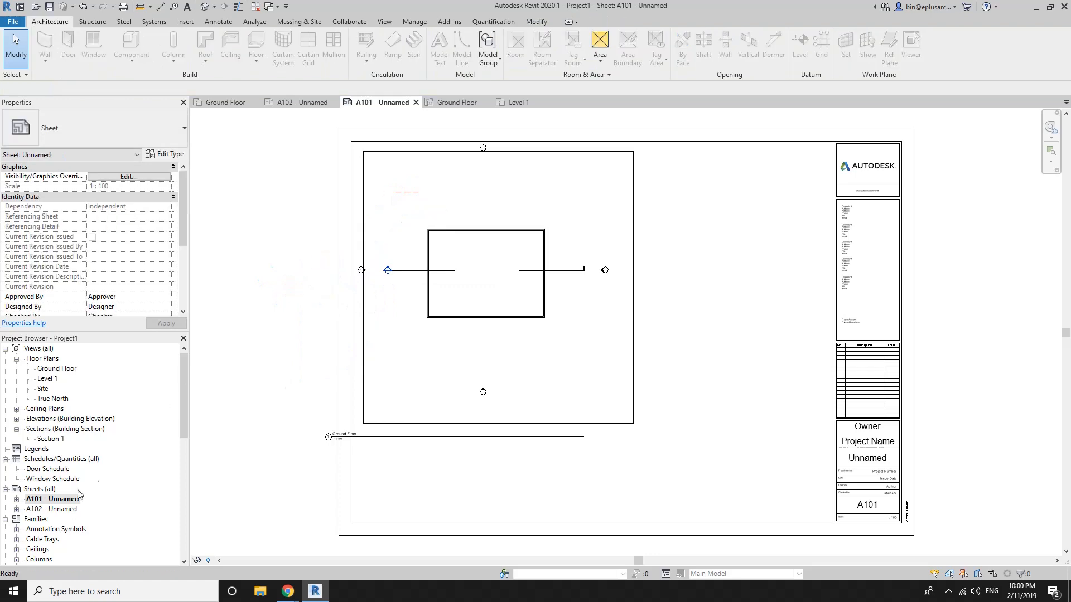
double_click(64, 509)
left_click(536, 22)
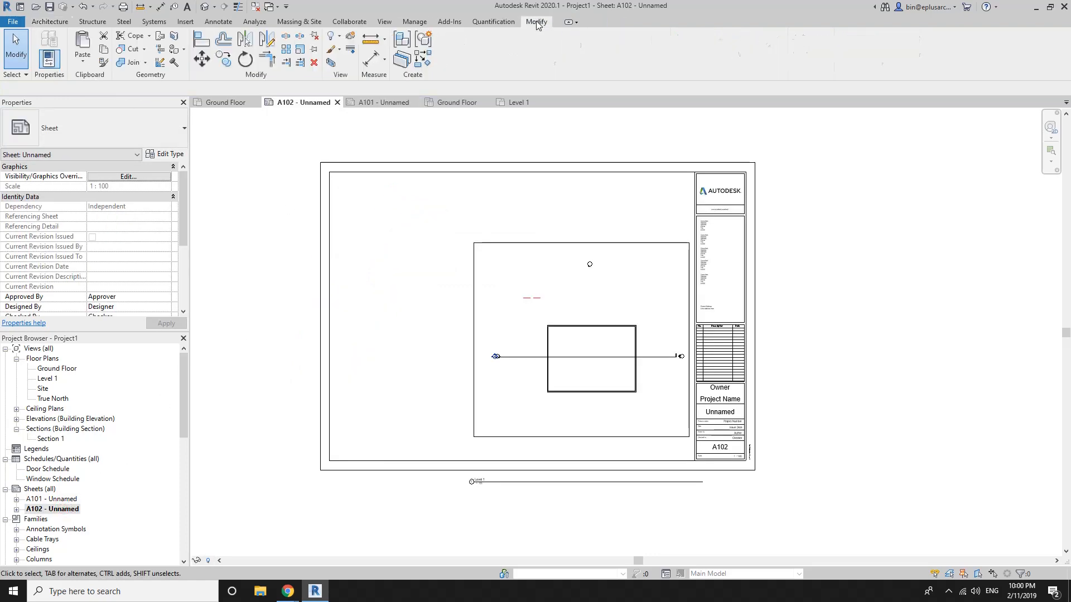
left_click(90, 66)
left_click(97, 170)
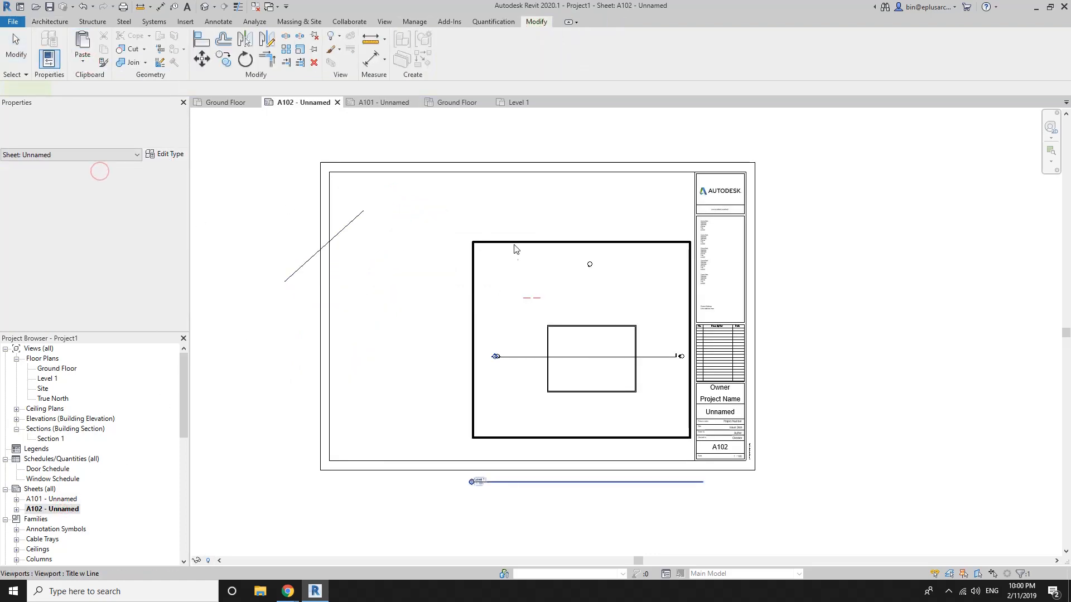
Move the Level 1 view so its reference plane's left end meets the pasted line's upper end, and delete the line.
left_click(517, 263)
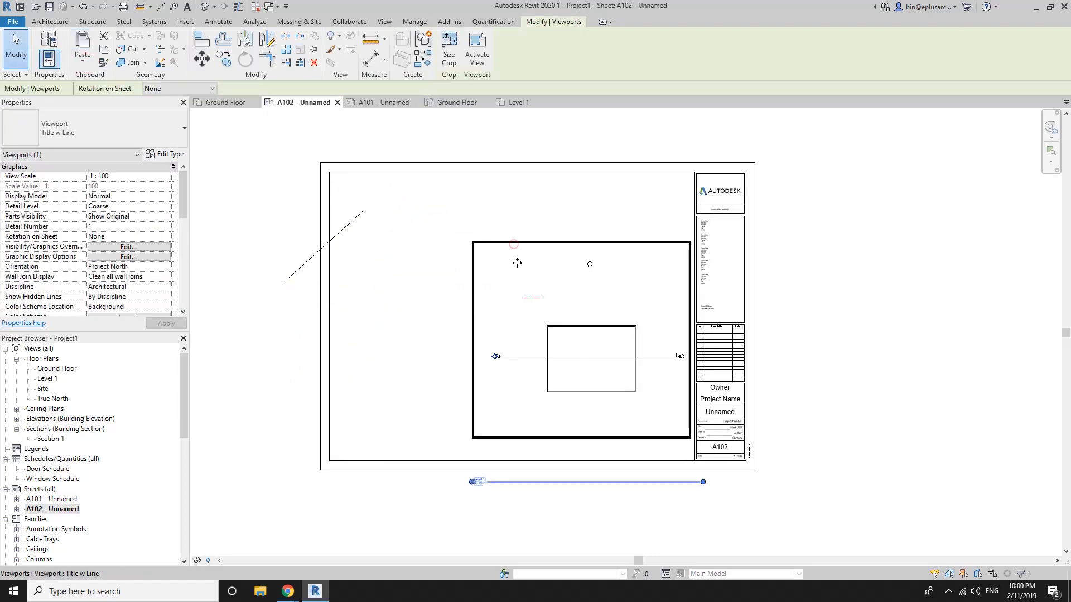
key("v")
left_click(524, 299)
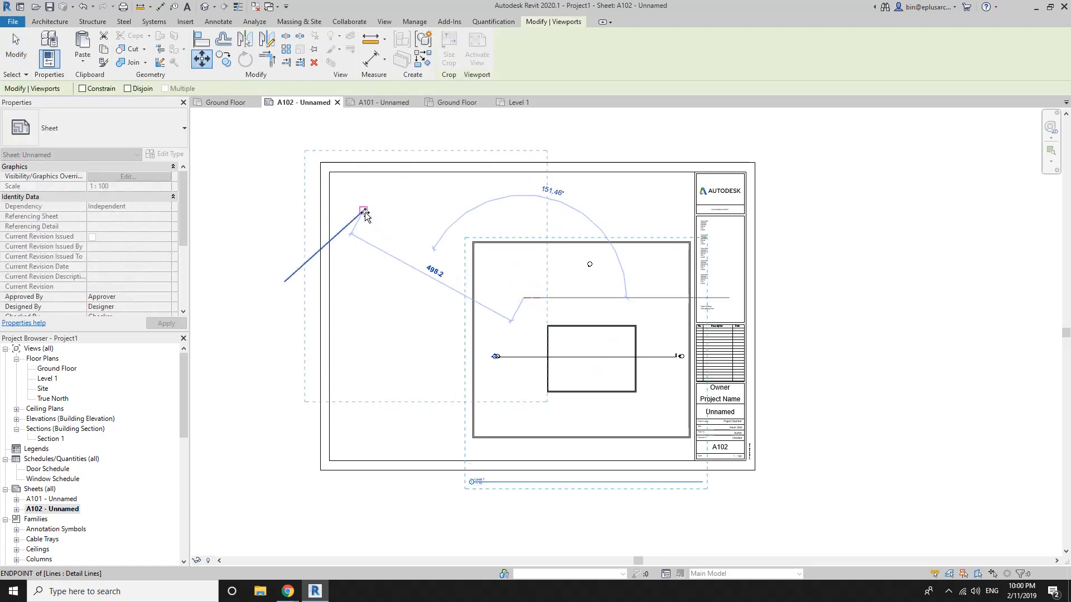
left_click(364, 211)
key("Escape")
left_click(296, 274)
key("Delete")
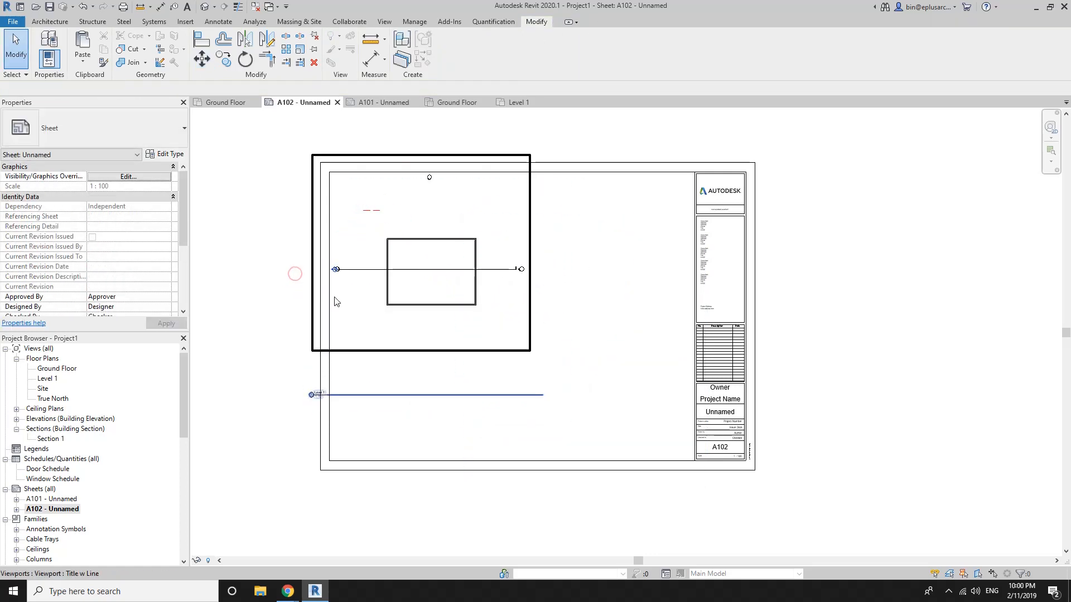
Compare the positions of the Ground Floor and Level 1 views by switching between sheets A101 and A102.
middle_click(335, 302)
middle_click(335, 301)
double_click(67, 500)
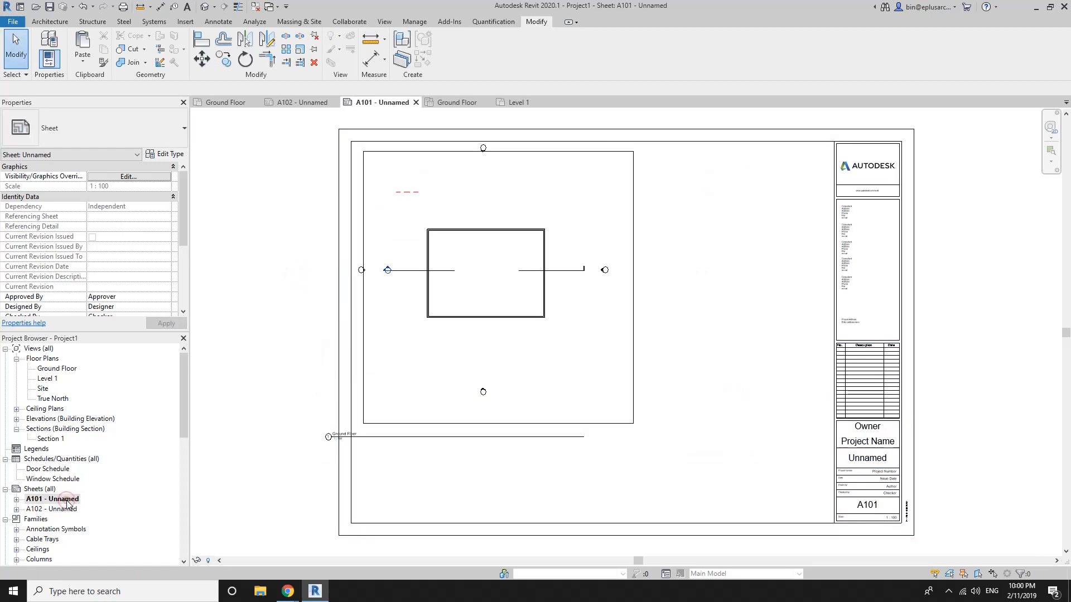
double_click(56, 510)
double_click(73, 500)
double_click(72, 510)
double_click(74, 500)
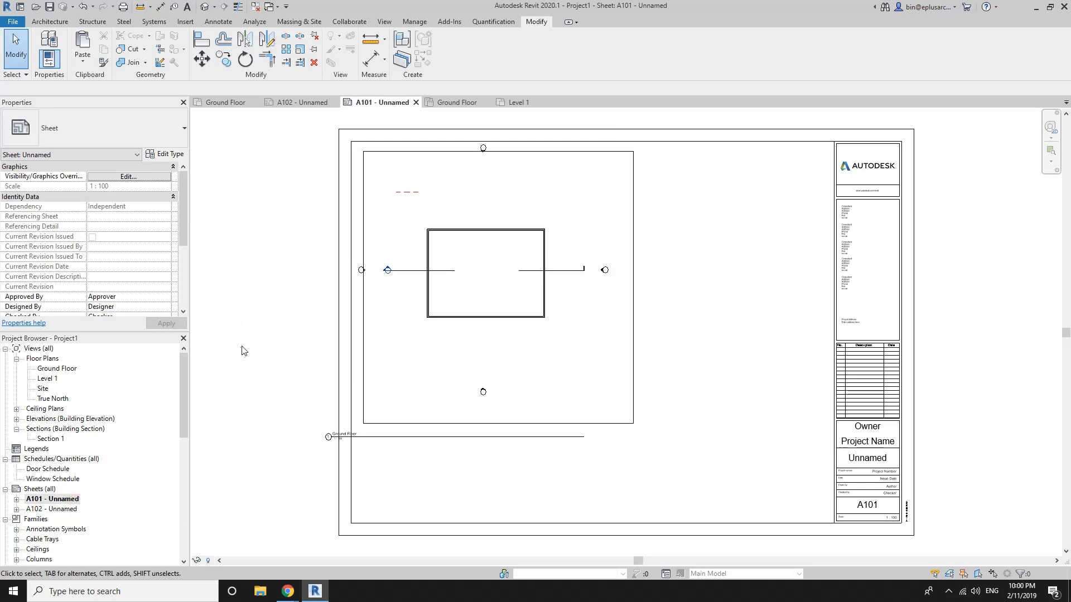
Move the Ground Floor view on A101 and the Level 1 view on A102 down and to the left, partly outside the title block.
scroll(249, 350, "down", 1)
left_click_drag(424, 283, 333, 327)
double_click(53, 509)
left_click_drag(495, 275, 405, 320)
scroll(405, 320, "down", 1)
middle_click_drag(405, 320, 487, 316)
left_click(301, 319)
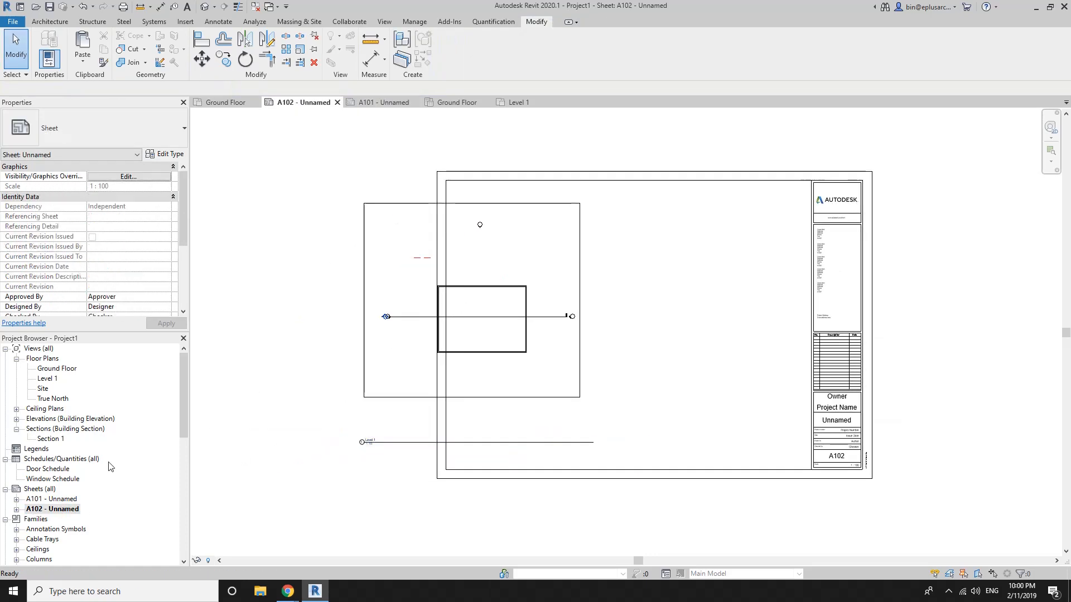
Activate the Ground Floor view on sheet A101 and draw a vertical grid line through the building near its centre.
double_click(59, 499)
double_click(298, 261)
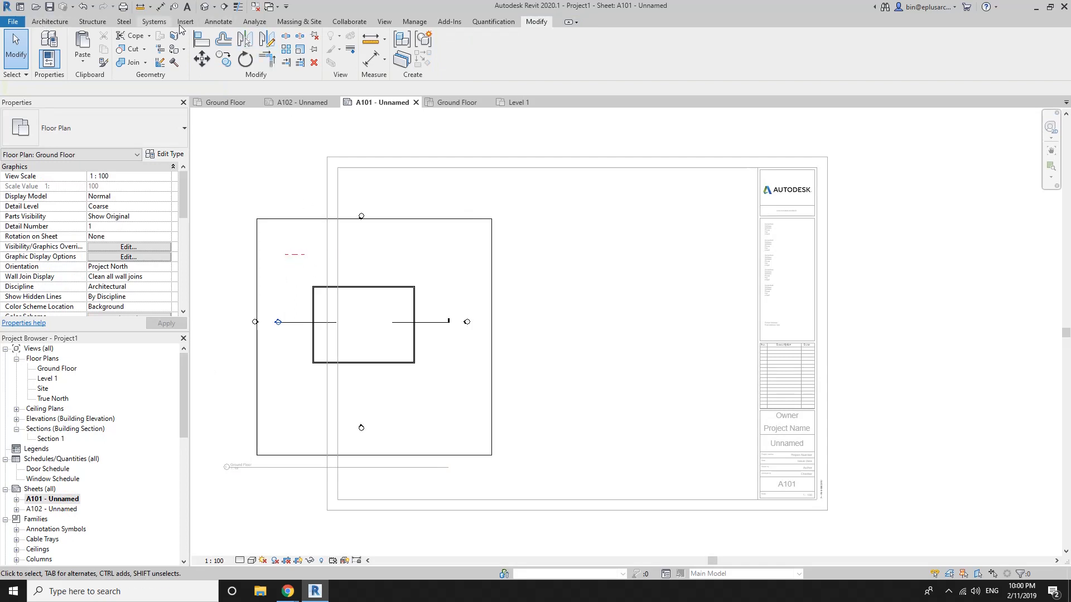
left_click(384, 22)
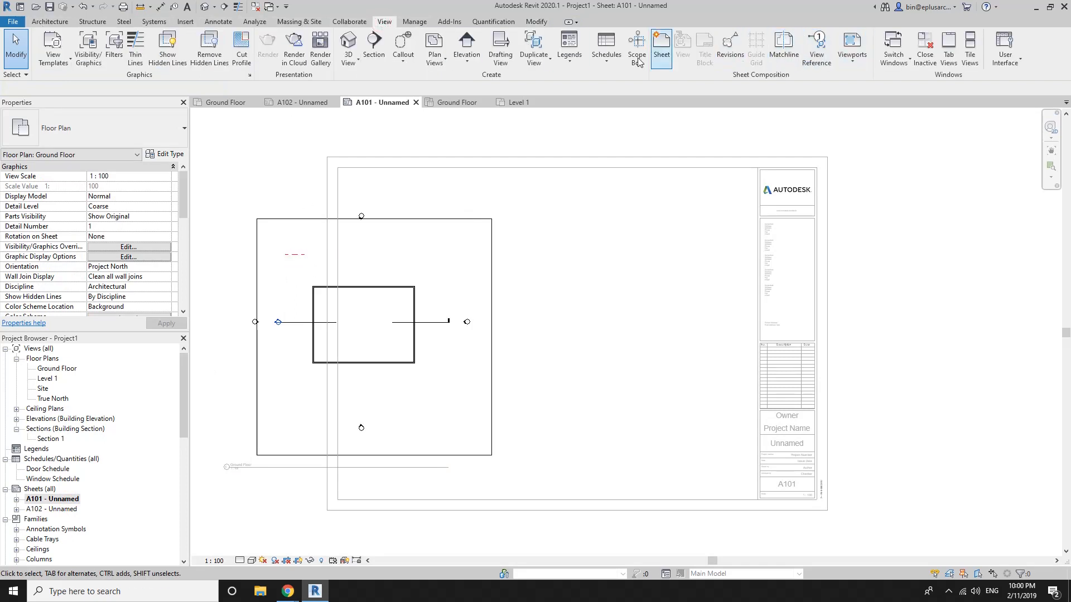
left_click(49, 21)
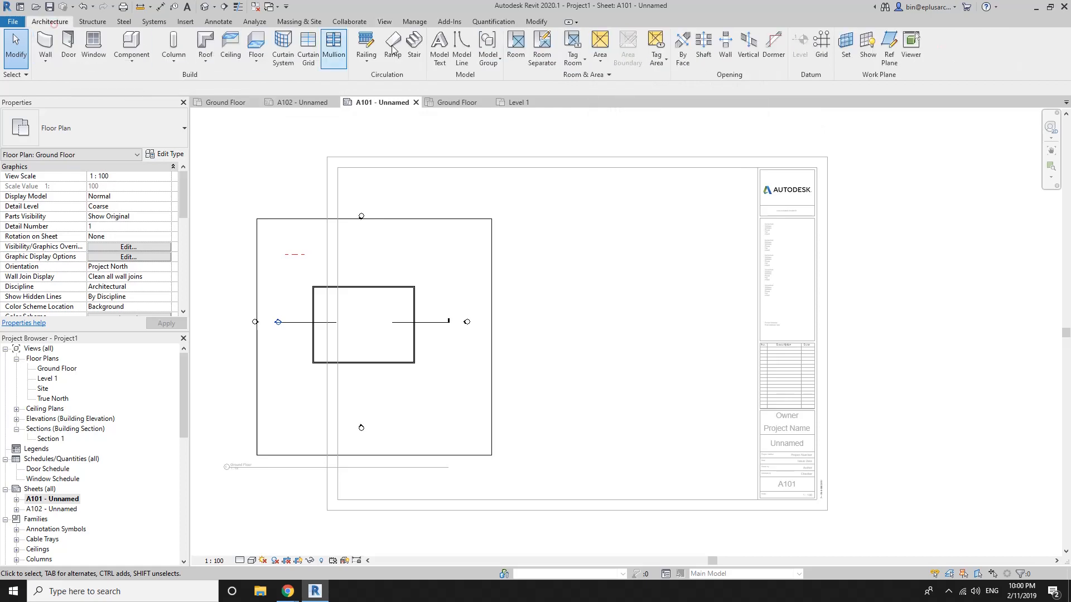
left_click(821, 45)
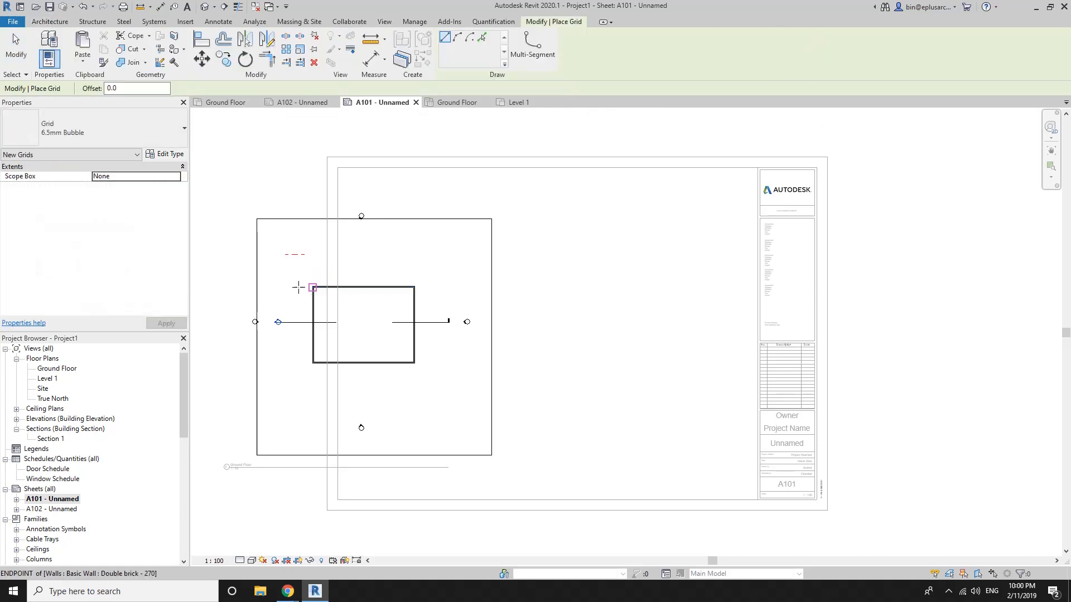
left_click(370, 389)
key("Escape")
key("Escape")
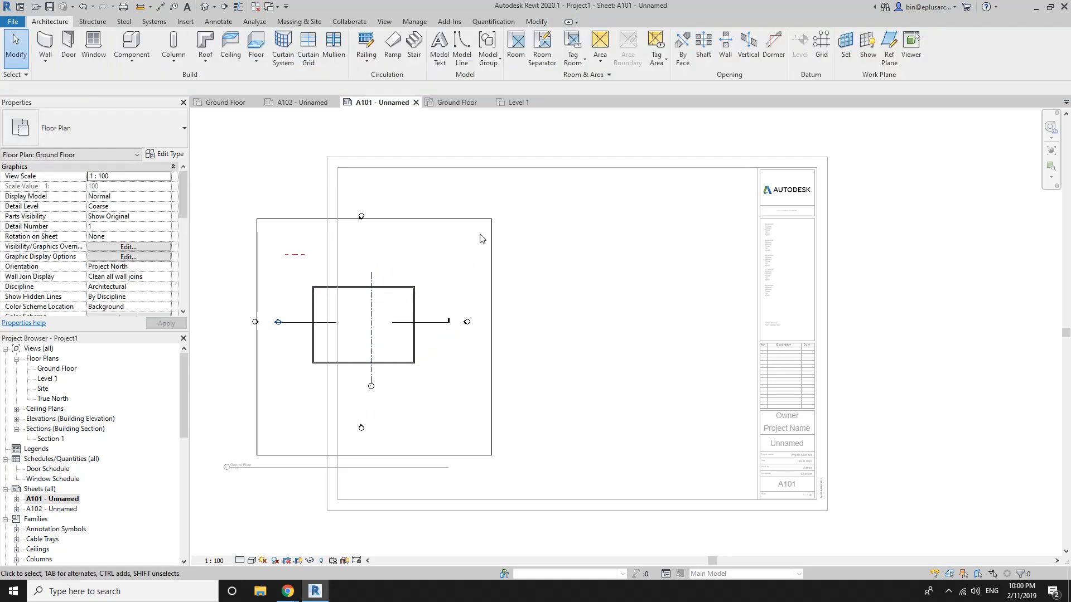
Deactivate the Ground Floor view and check sheet A102 for the new grid line.
right_click(280, 161)
left_click(326, 211)
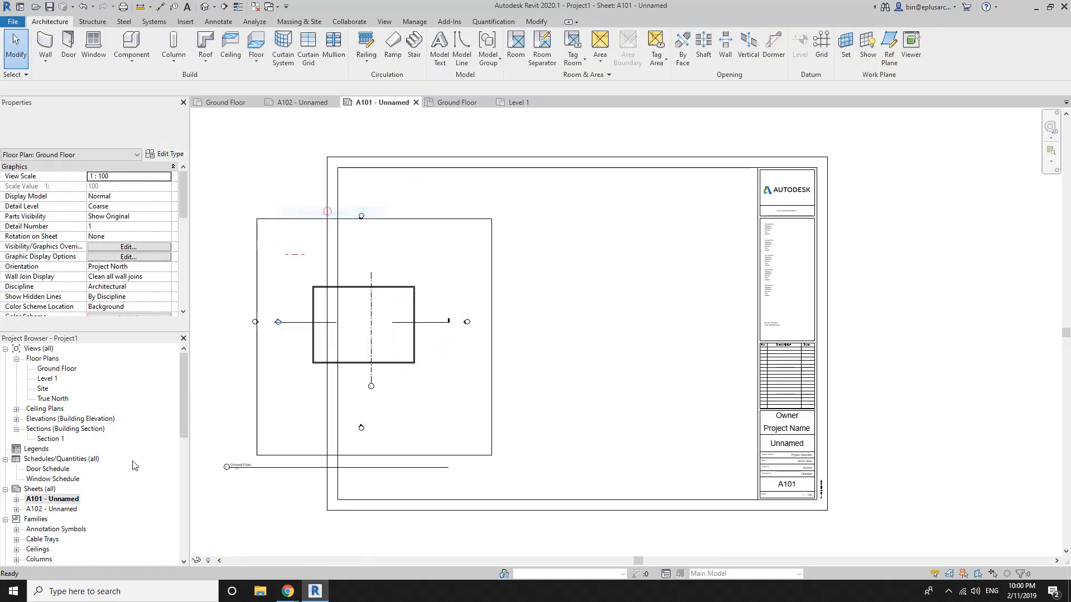
double_click(49, 508)
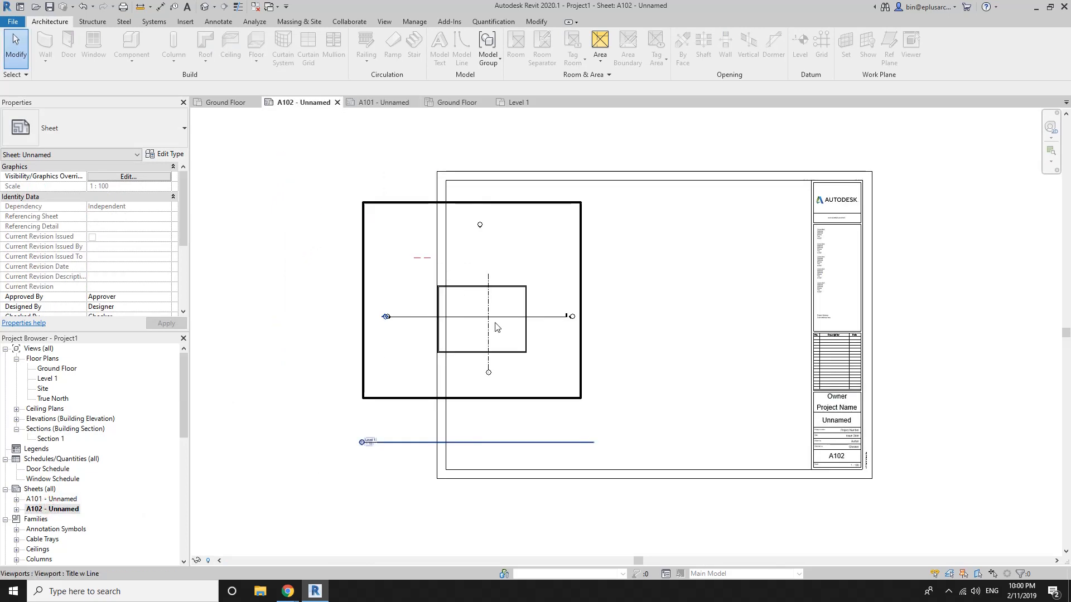
Move the Ground Floor view on A101 up and right, and draw a detail line about 275 mm long from the grid's upper end up and left.
double_click(52, 498)
left_click_drag(381, 294, 644, 250)
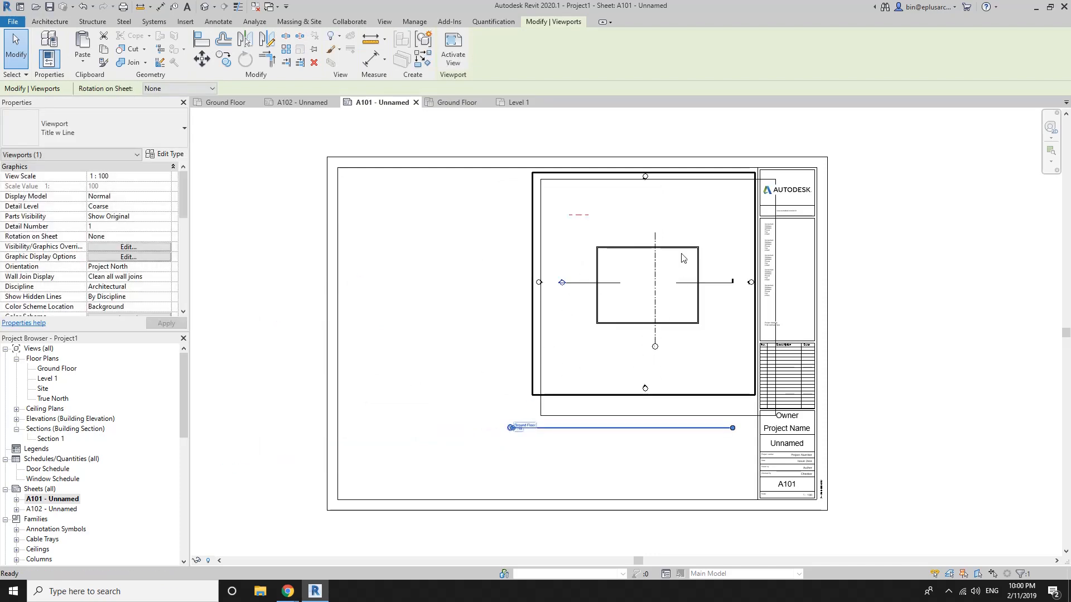
key("d")
key("l")
left_click(654, 233)
left_click(581, 144)
key("Escape")
key("Escape")
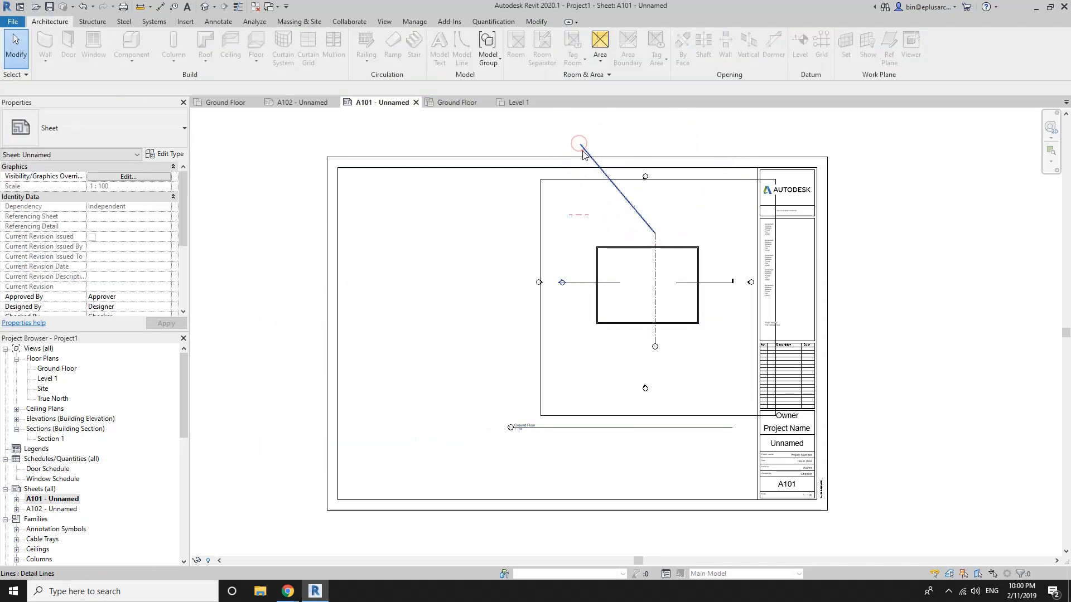
Cut the detail line starting at the grid's upper end from A101 and paste it aligned to the same place on A102.
left_click(583, 154)
key("Delete")
double_click(54, 509)
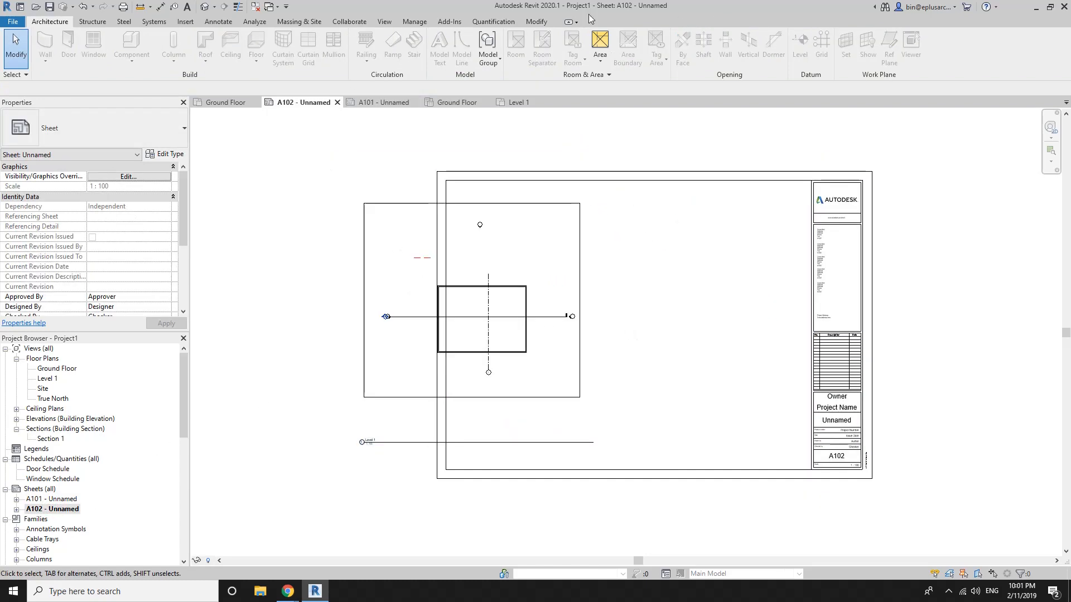
left_click(537, 22)
left_click(82, 59)
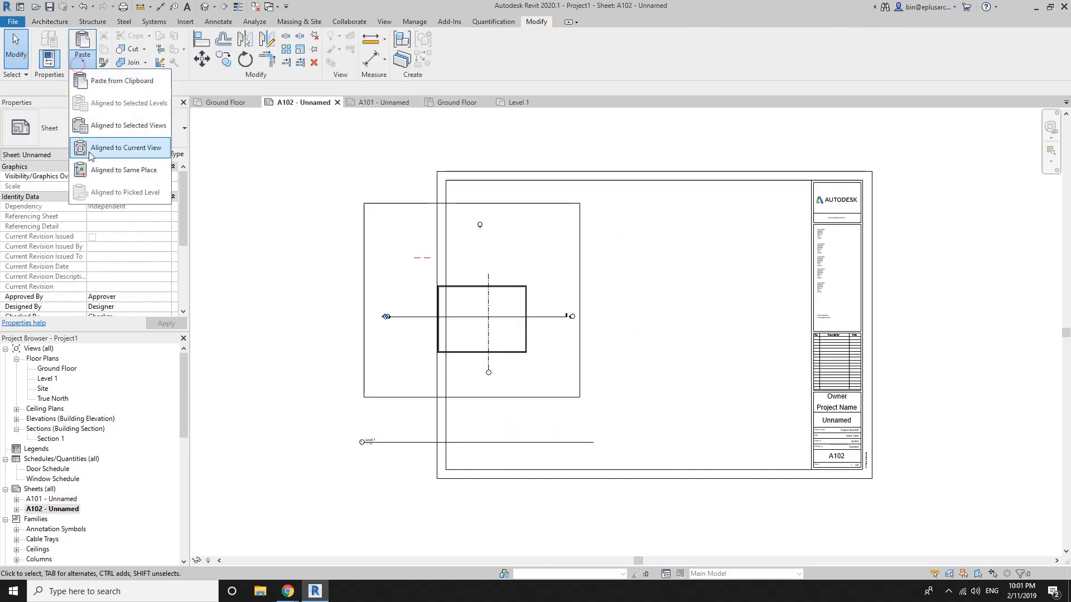
left_click(109, 170)
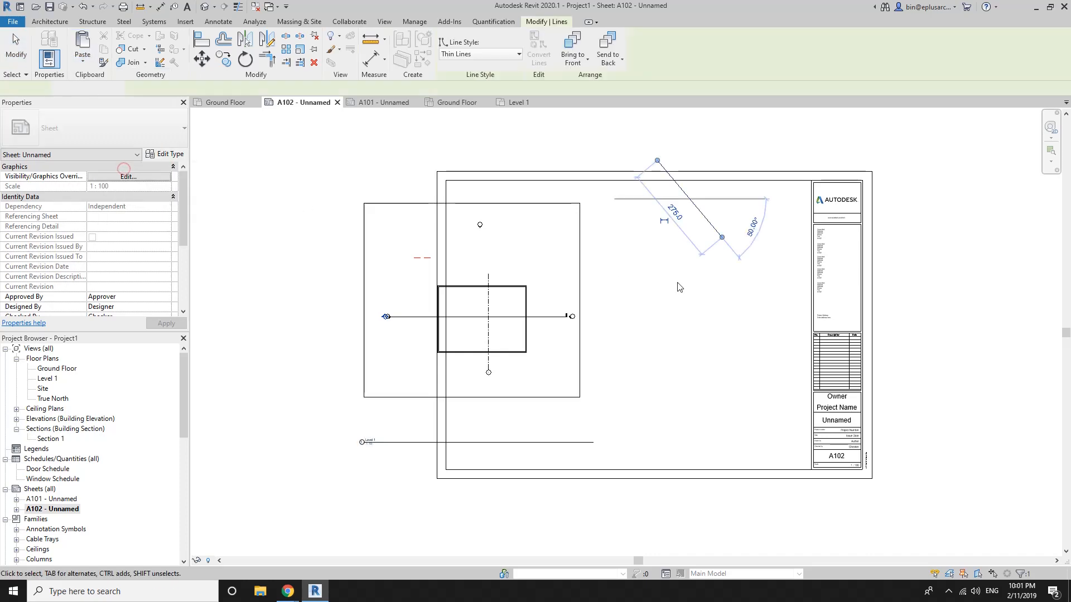
Move the Level 1 view so its grid's upper end meets the pasted line's lower end, and delete the line.
left_click(525, 290)
key("m")
key("v")
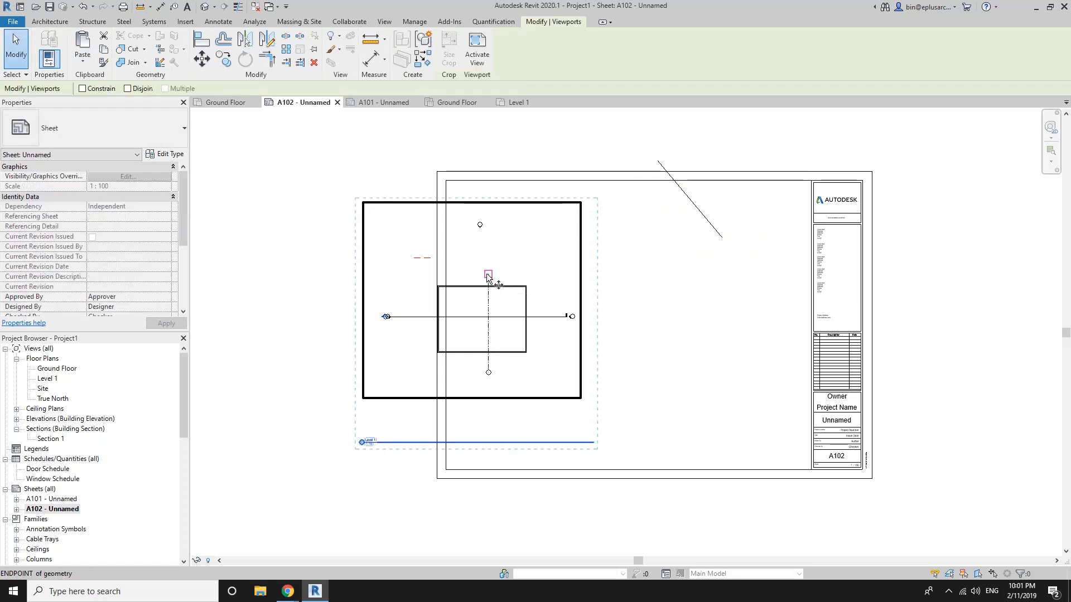
left_click(487, 274)
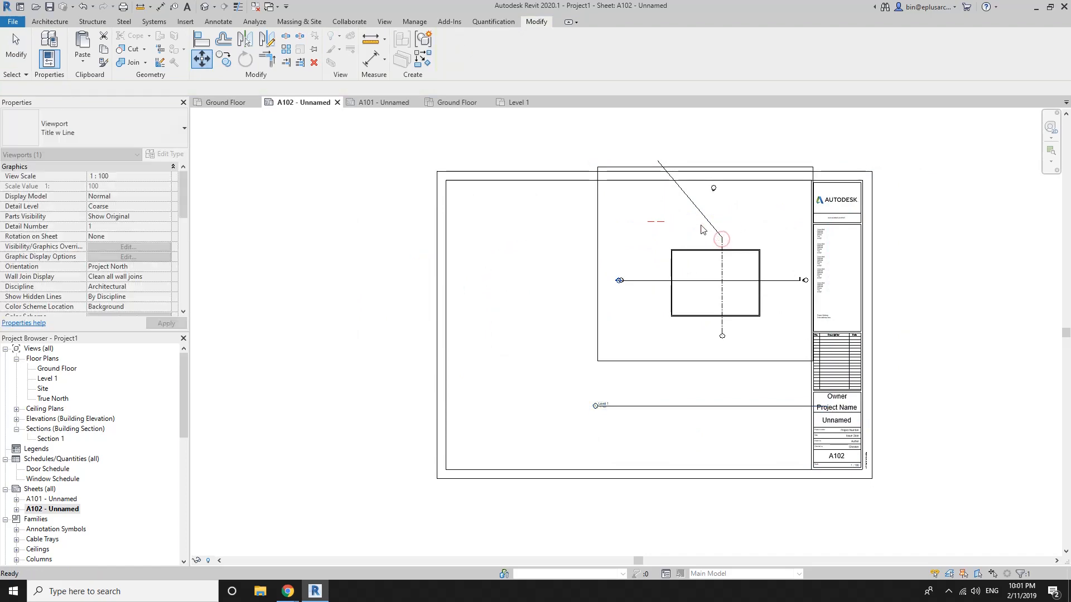
left_click(722, 236)
key("Escape")
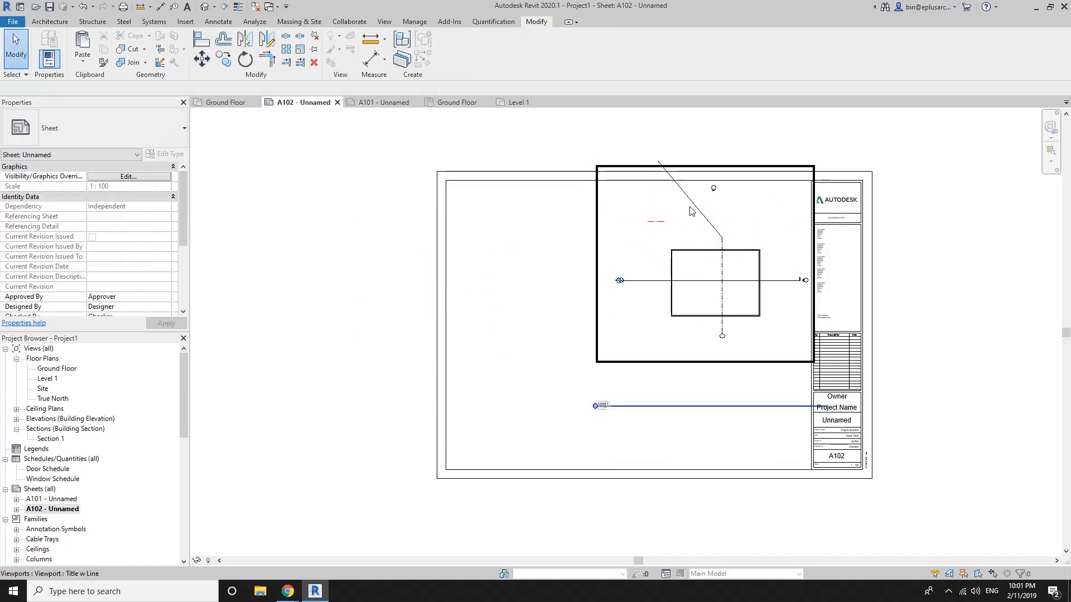
left_click(691, 202)
key("d")
key("e")
Compare the grid line and building positions by switching repeatedly between sheets A102 and A101.
middle_click(700, 215)
middle_click(701, 215)
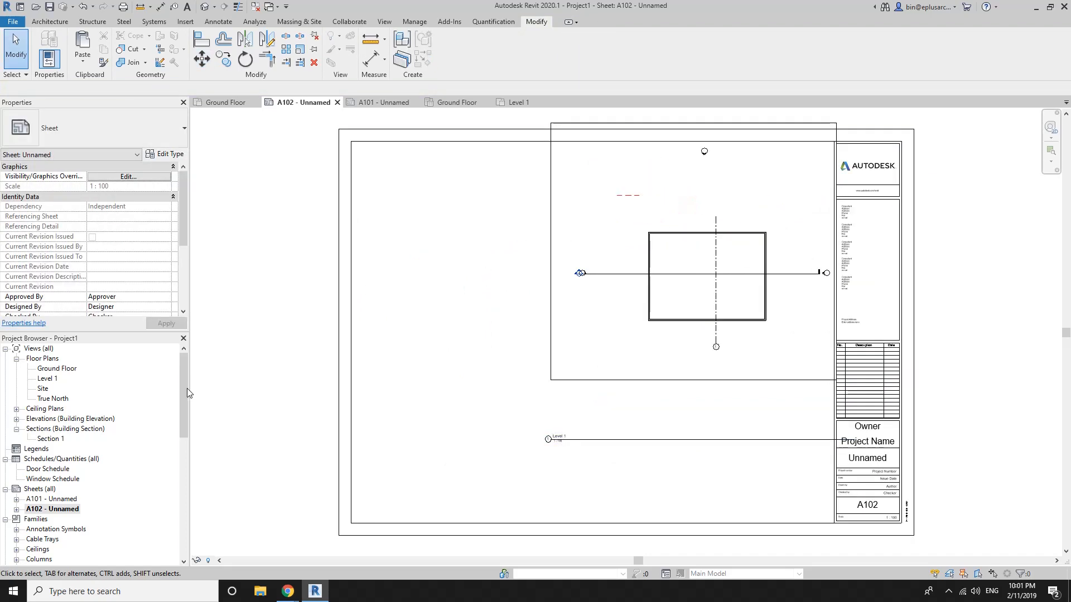
double_click(73, 500)
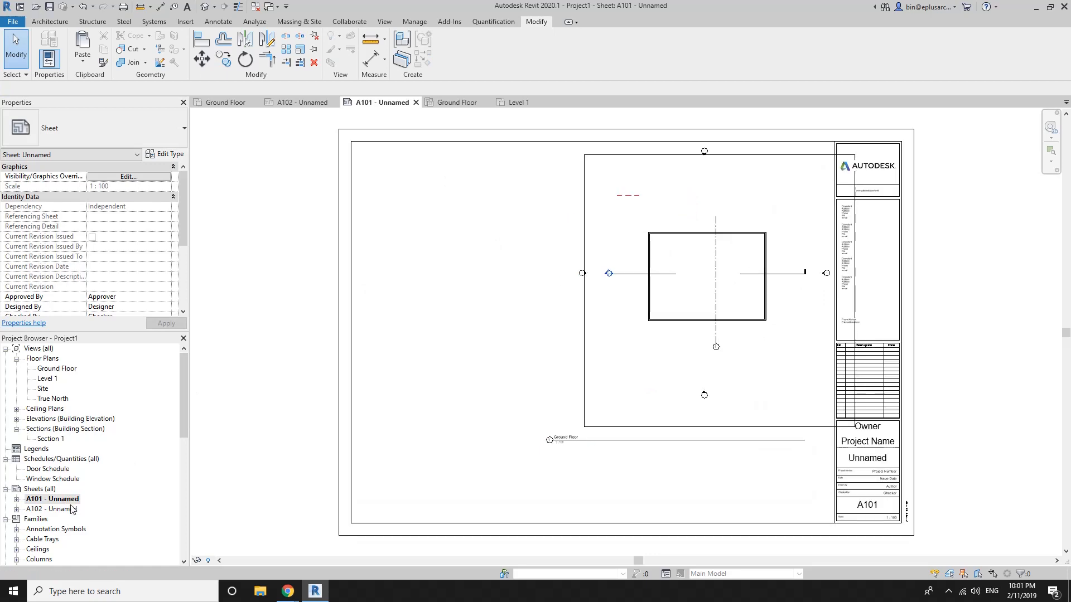
double_click(70, 510)
double_click(70, 500)
double_click(71, 510)
double_click(67, 500)
scroll(281, 272, "down", 2)
middle_click_drag(281, 272, 263, 314)
scroll(309, 306, "up", 1)
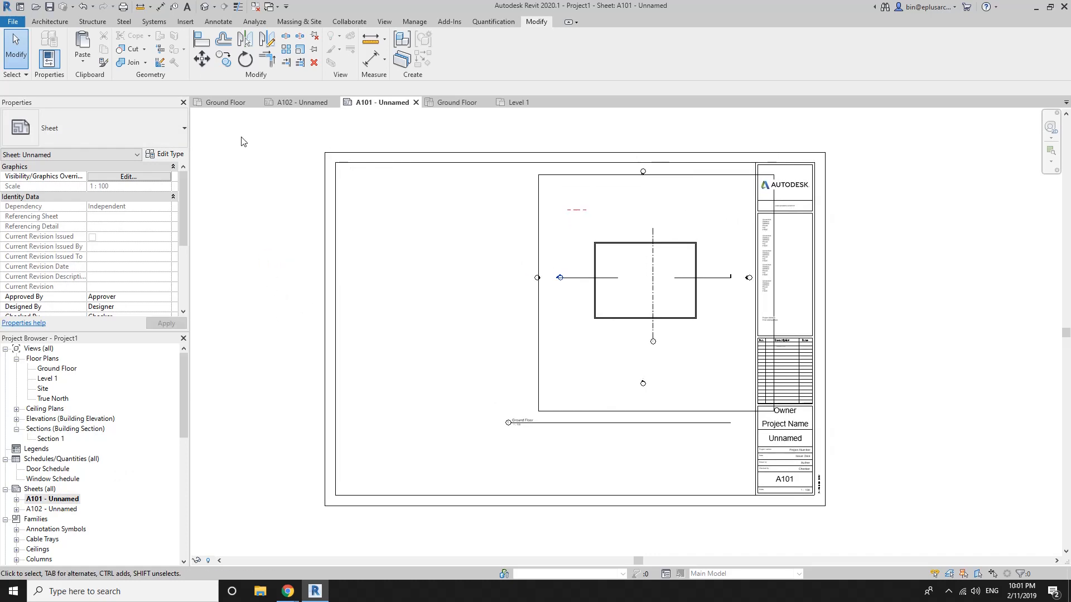
Create a new legend view named Legend 1 at a scale of 1 : 50.
left_click(377, 23)
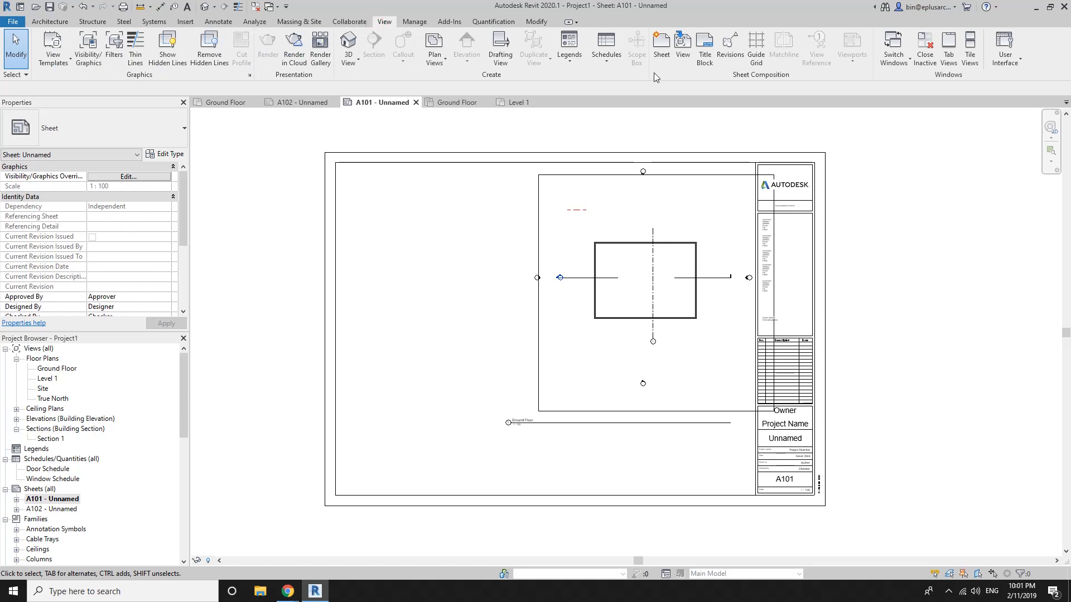
left_click(569, 49)
left_click(608, 78)
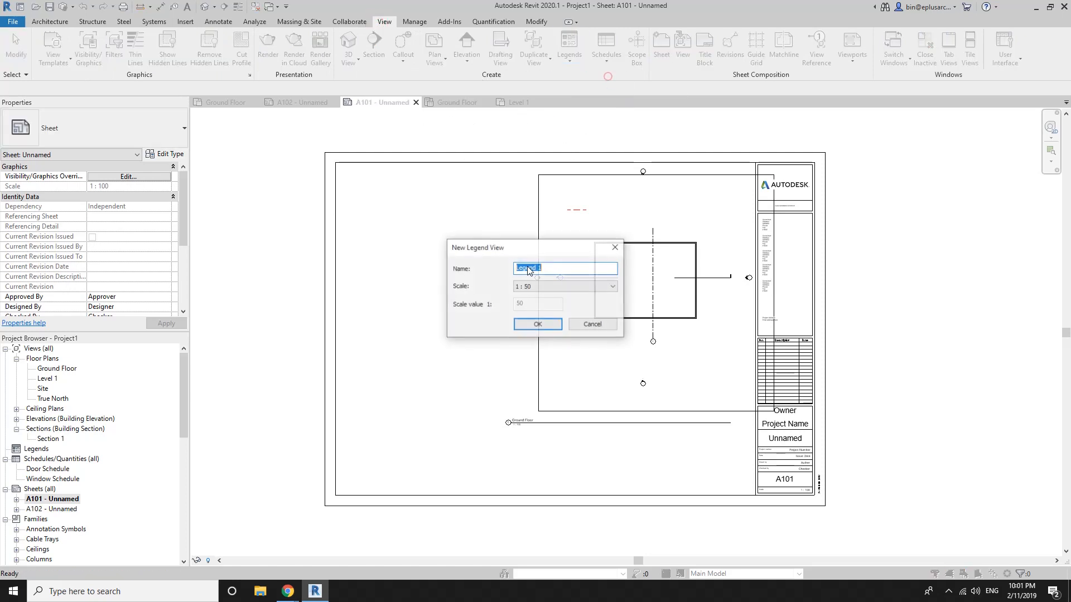
left_click(530, 323)
Draw a short vertical reference plane in the empty legend view.
key("p")
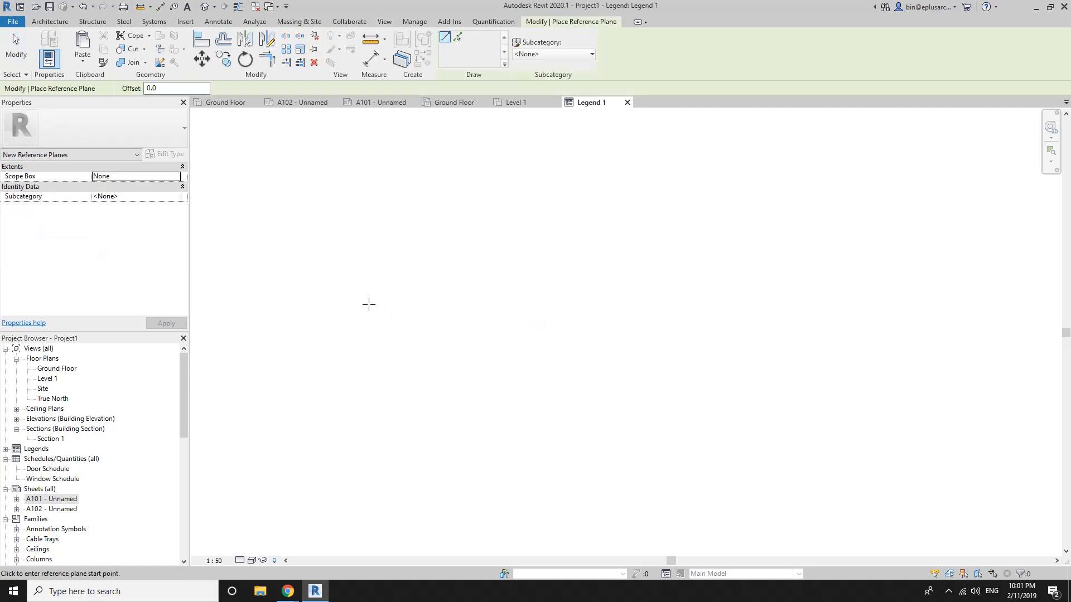
left_click(361, 295)
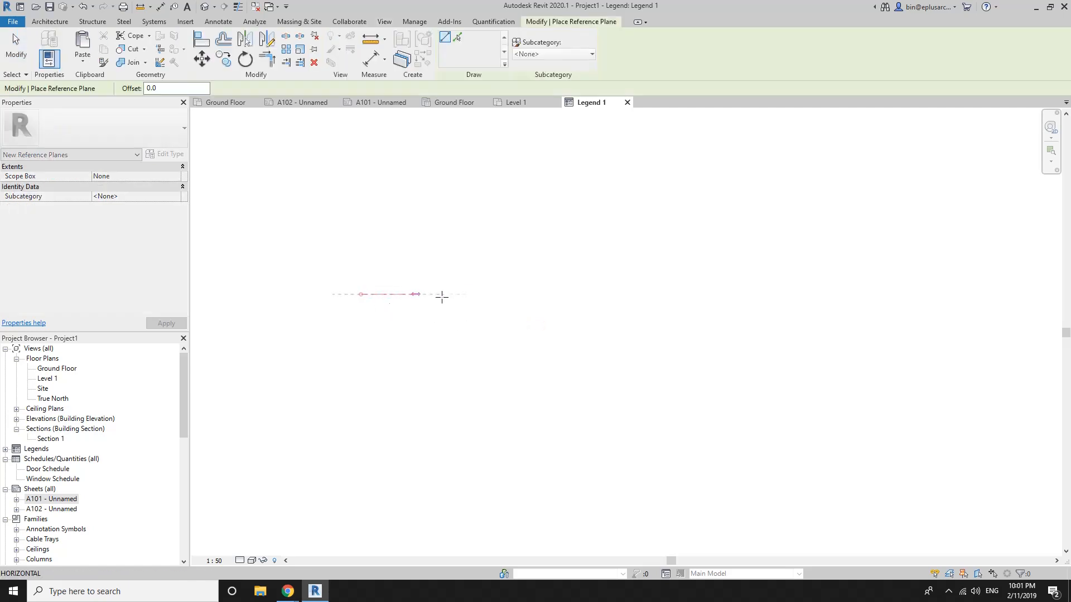
left_click(361, 375)
Place two text notes reading "aaa" and "bbb", one below the other, to the right of the legend's reference plane.
key("t")
key("x")
left_click(406, 324)
type("aaa")
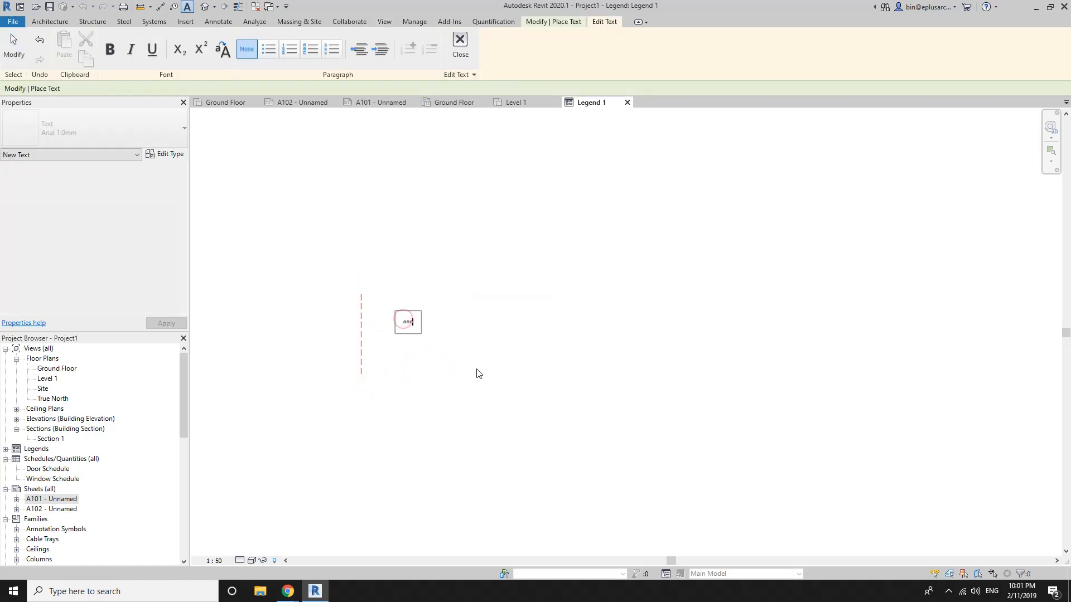
left_click(478, 373)
left_click(411, 357)
type("bbb")
left_click(485, 377)
key("Escape")
key("Escape")
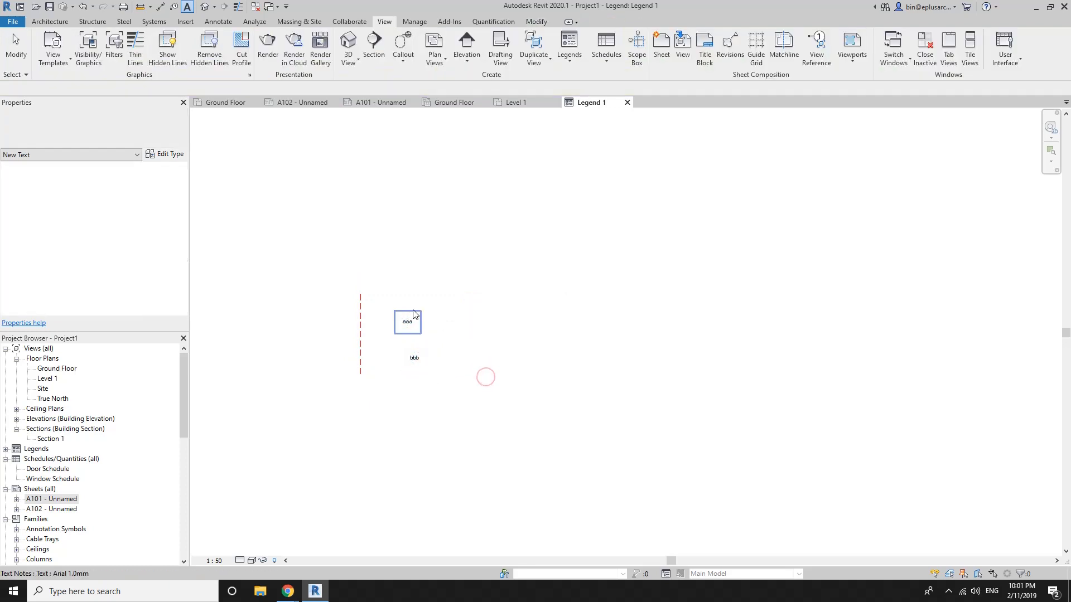
key("Escape")
Duplicate the Legend 1 view with its detailing as Legend 1 Copy 1.
left_click(33, 450)
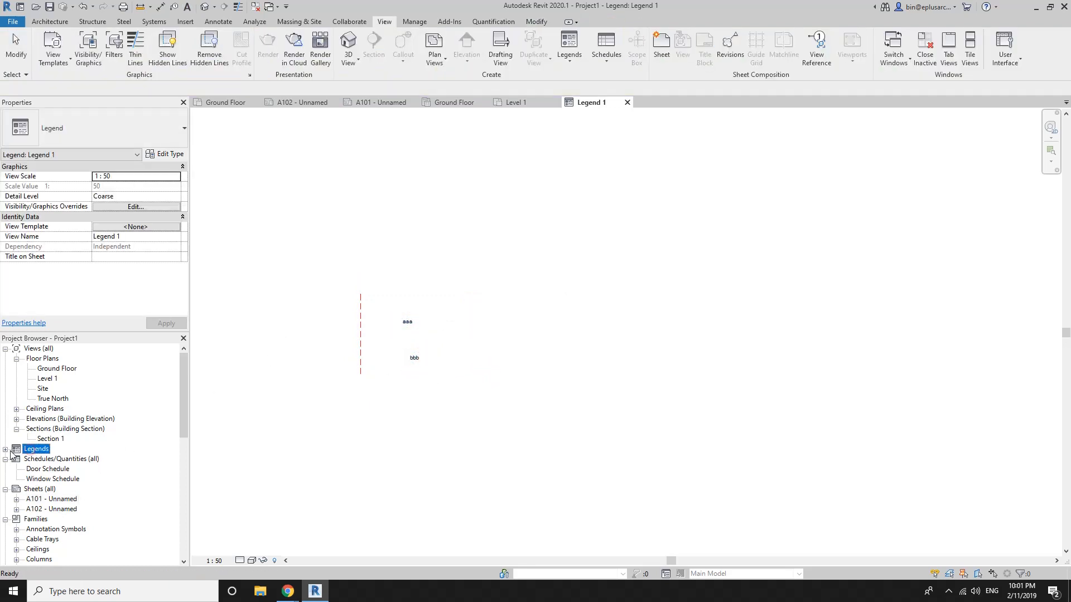
left_click(5, 450)
right_click(40, 459)
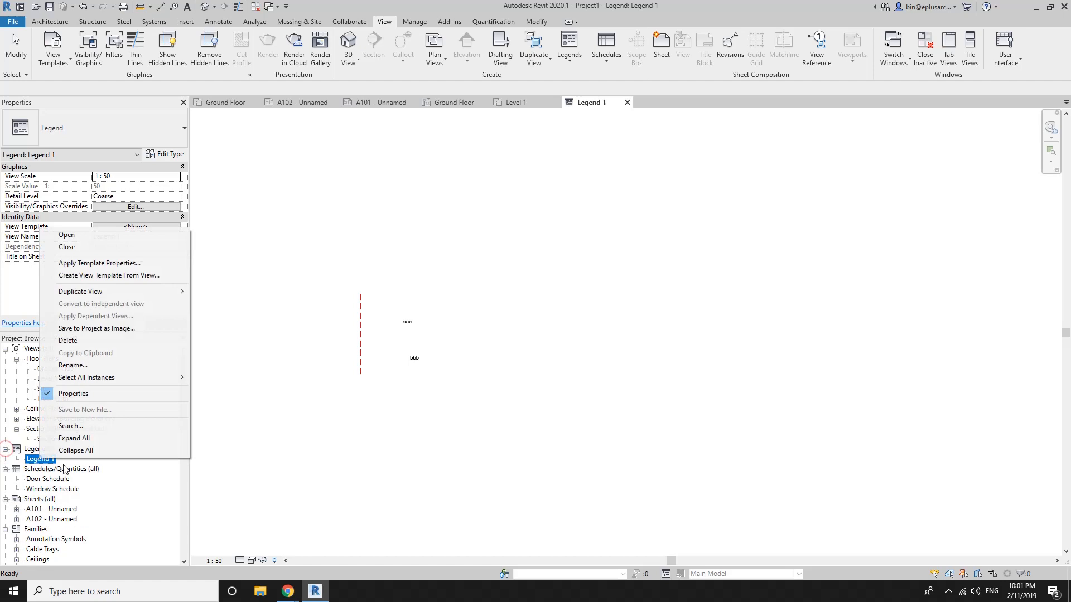
left_click(110, 292)
left_click(226, 303)
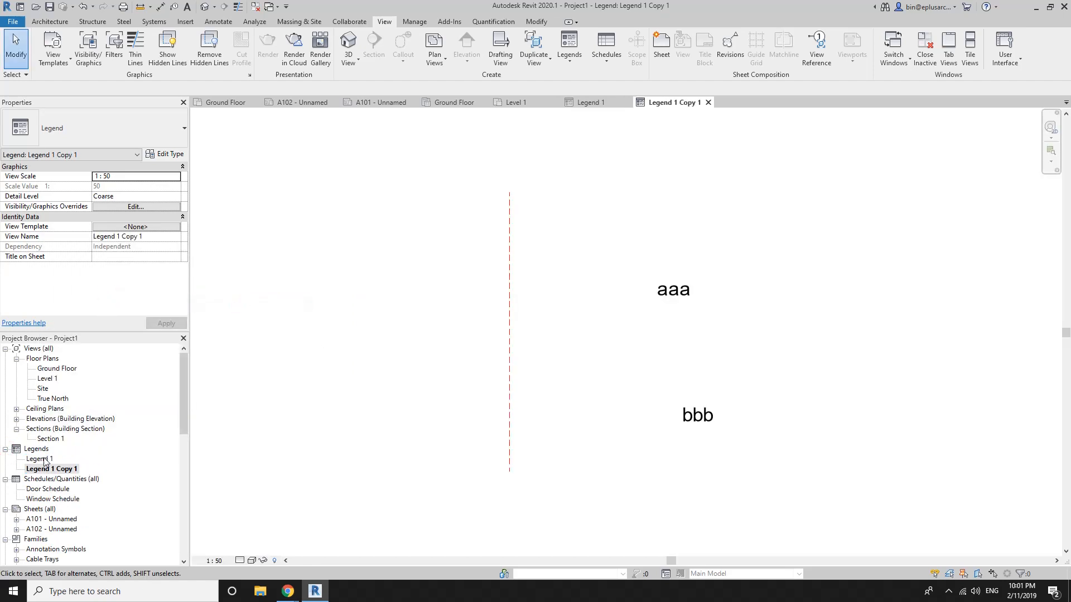
Move the "aaa" and "bbb" text notes in Legend 1 Copy 1 up and closer to the reference plane, one directly below the other.
left_click(507, 347)
left_click_drag(679, 294, 620, 255)
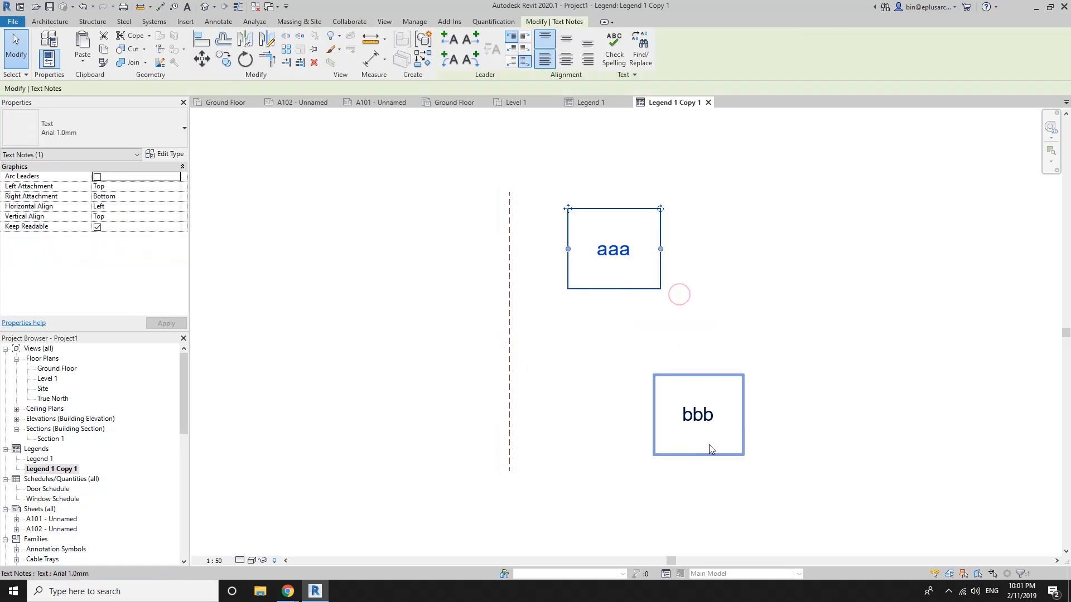
left_click_drag(709, 450, 624, 390)
left_click(713, 274)
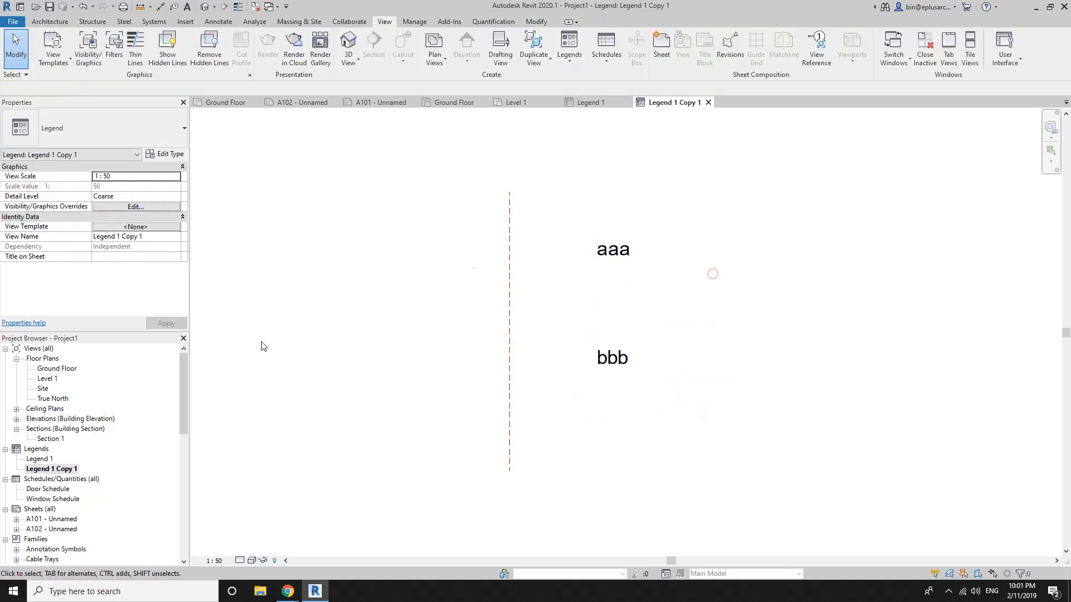
Compare the original Legend 1 with its copy, and close both legend views to return to sheet A101.
double_click(44, 459)
double_click(49, 469)
left_click(708, 102)
left_click(623, 103)
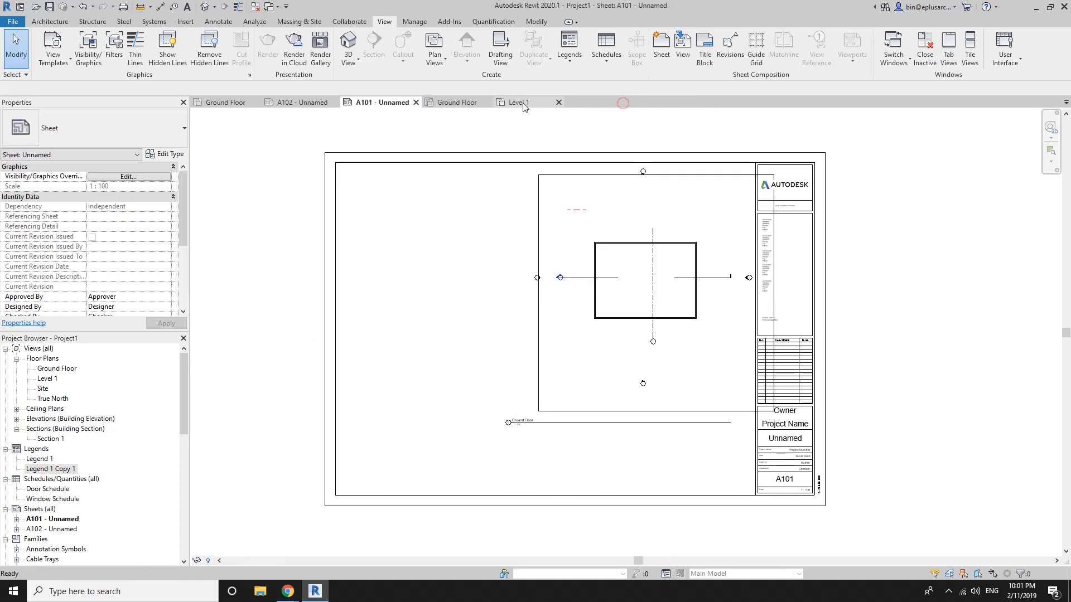
Place Legend 1 in the empty area of sheet A101 beside the floor plan and shift it slightly upward.
left_click_drag(39, 459, 364, 245)
left_click(363, 245)
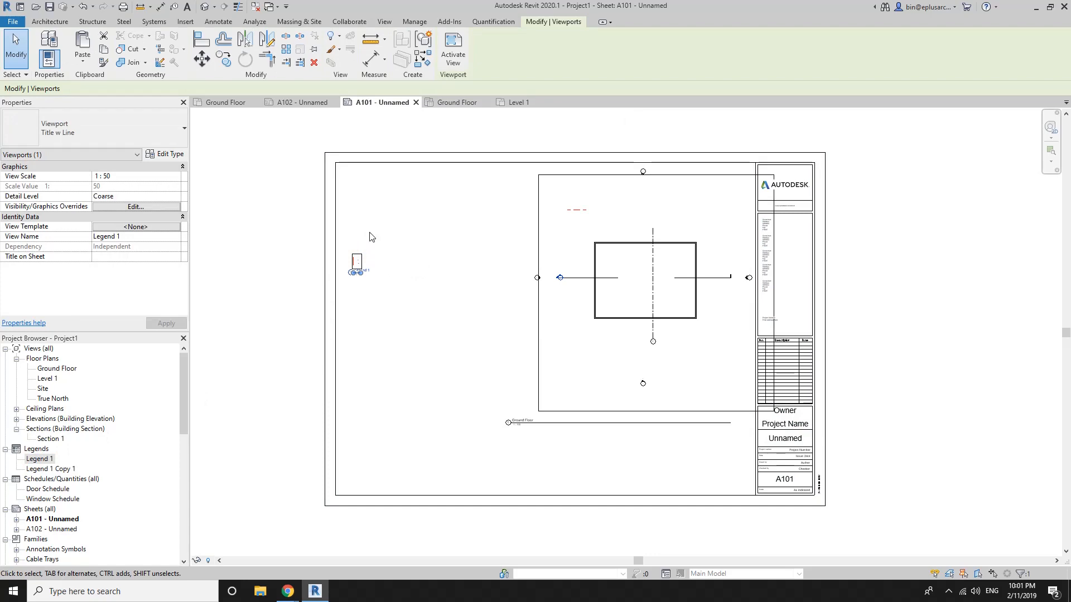
left_click(368, 229)
scroll(282, 258, "up", 2)
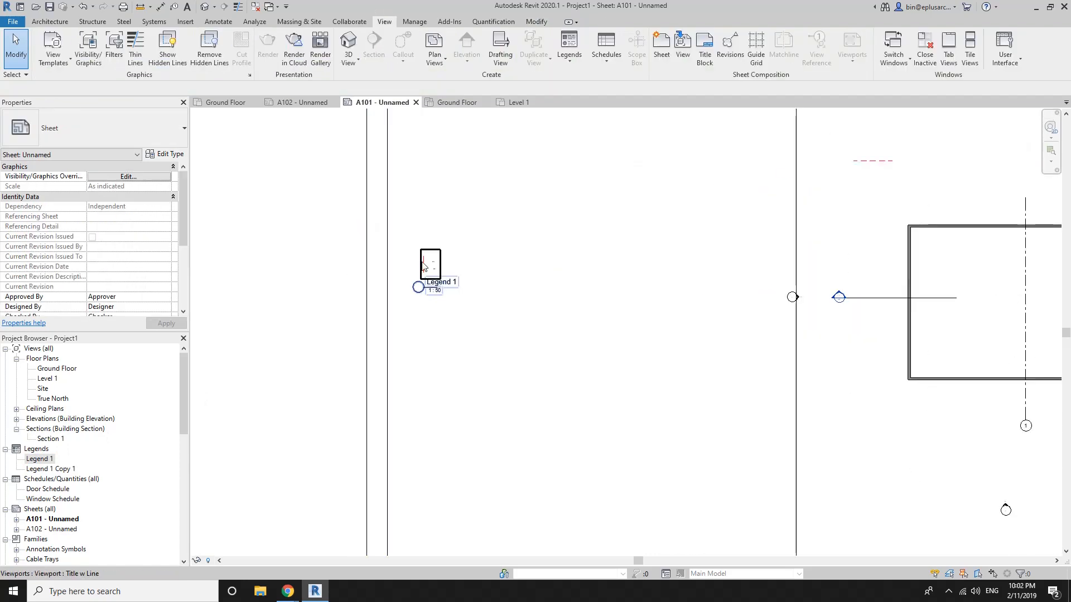
left_click_drag(422, 261, 447, 211)
scroll(280, 268, "down", 3)
left_click(277, 266)
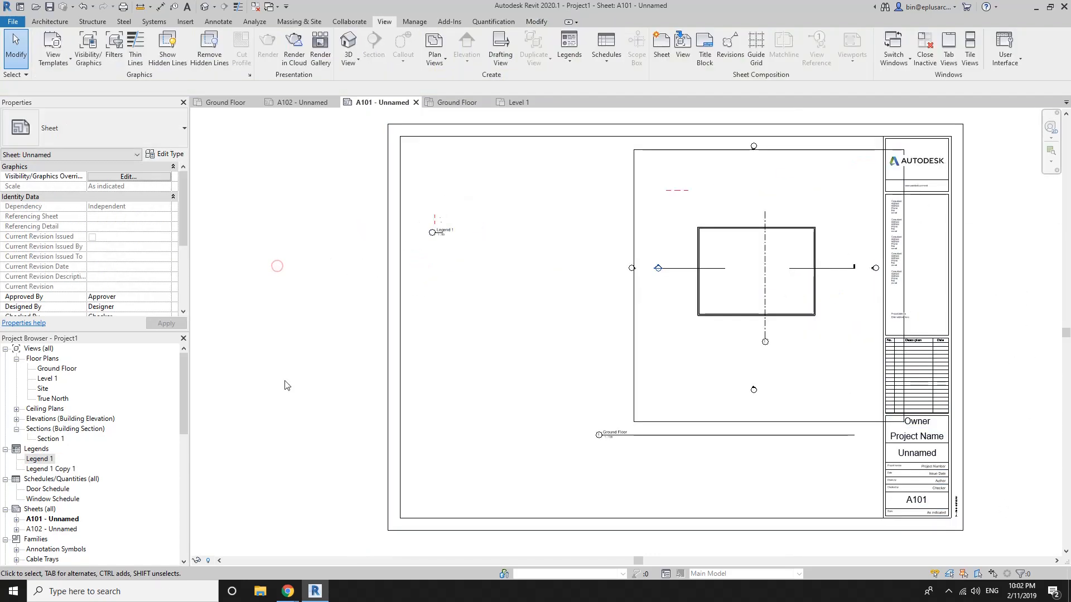
Place Legend 1 Copy 1 on sheet A101, below and slightly to the right of Legend 1.
left_click(60, 529)
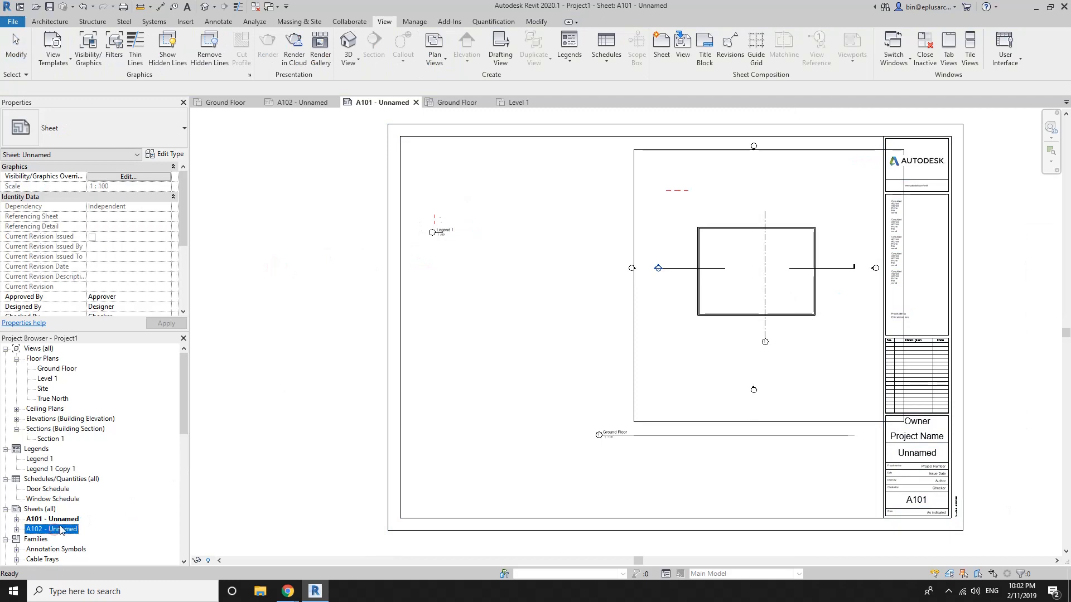
left_click(62, 469)
left_click_drag(478, 304, 475, 274)
left_click(476, 274)
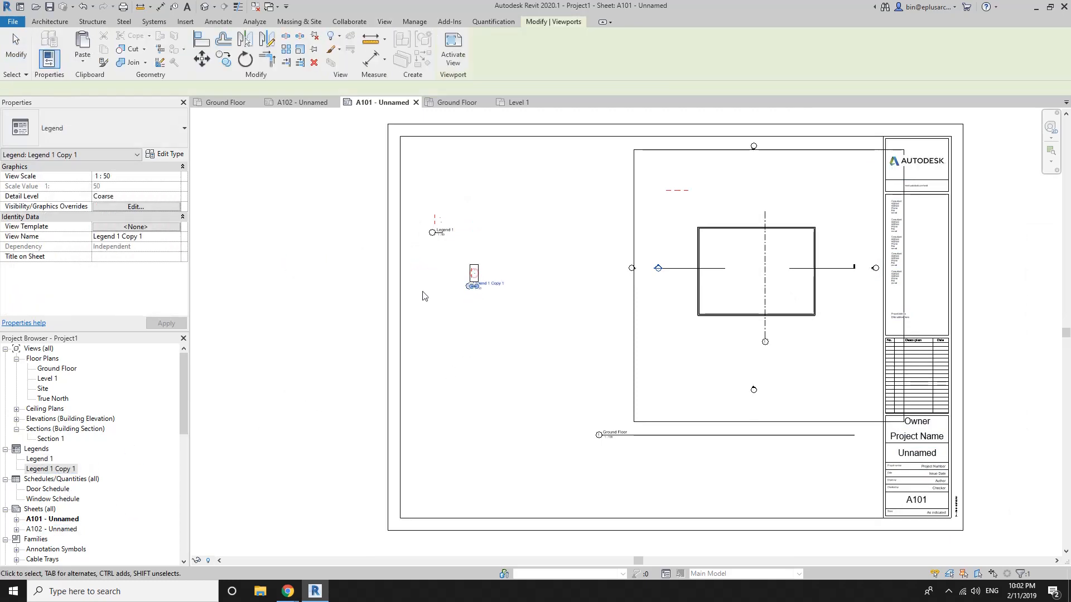
scroll(419, 280, "up", 2)
left_click(473, 273)
left_click(453, 174)
key("m")
key("v")
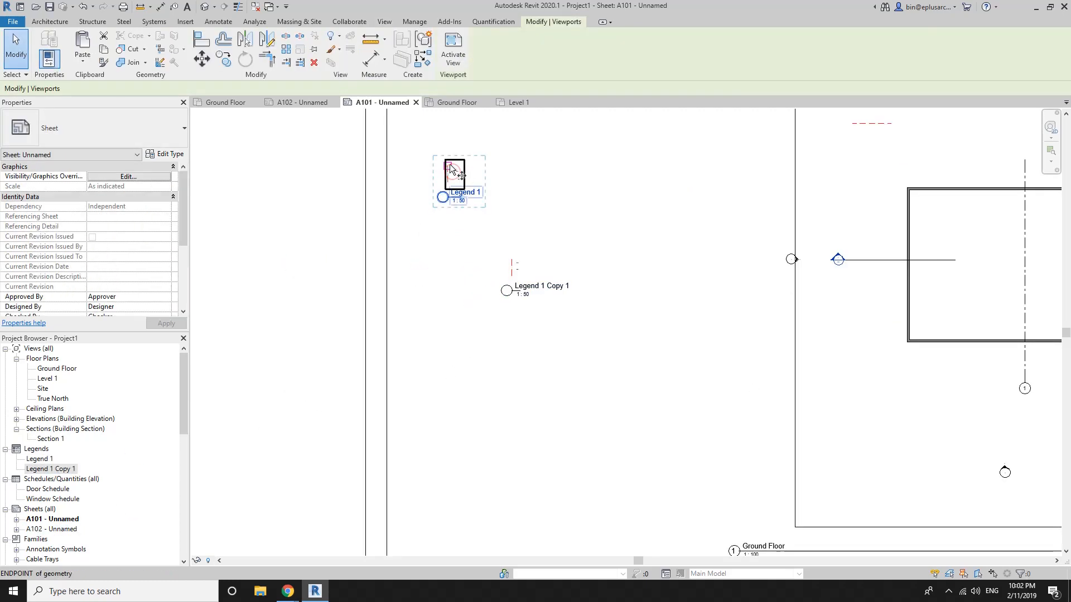
left_click(447, 165)
scroll(463, 151, "up", 1)
middle_click_drag(463, 150, 447, 215)
left_click(446, 184)
key("Escape")
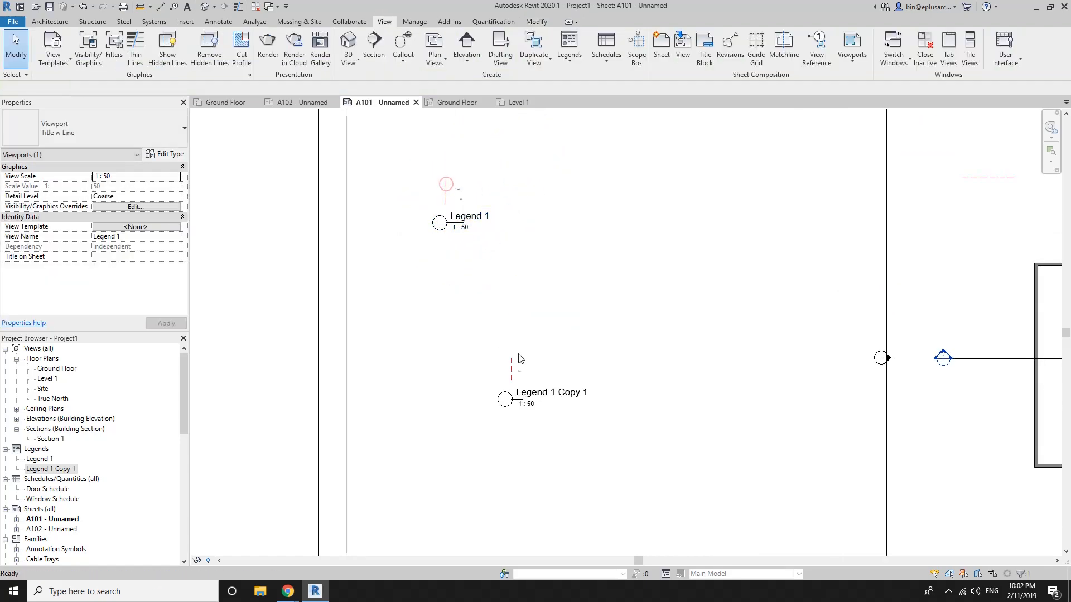
Move Legend 1 Copy 1 by its reference plane's end onto the matching end in Legend 1, and nudge it right to sit alongside.
left_click(510, 363)
key("m")
key("v")
left_click(510, 359)
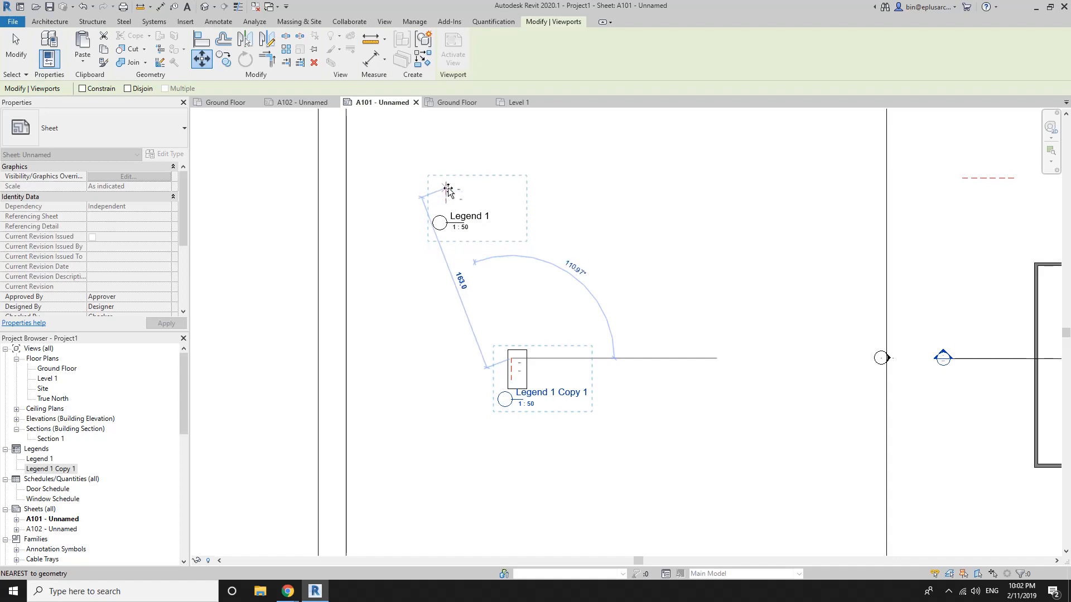
left_click(447, 203)
key("Right")
key("Right")
key("Right")
key("Right")
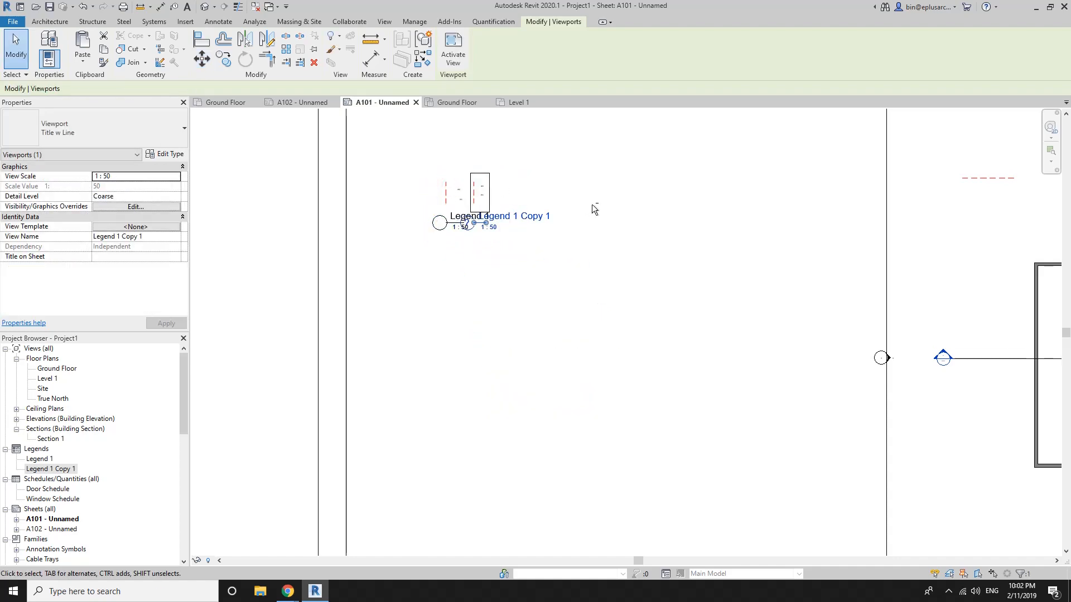
left_click(550, 280)
Move Legend 1 Copy 1 by its reference plane's upper end onto the lower end of Legend 1's plane, and nudge it down below Legend 1.
left_click(454, 195)
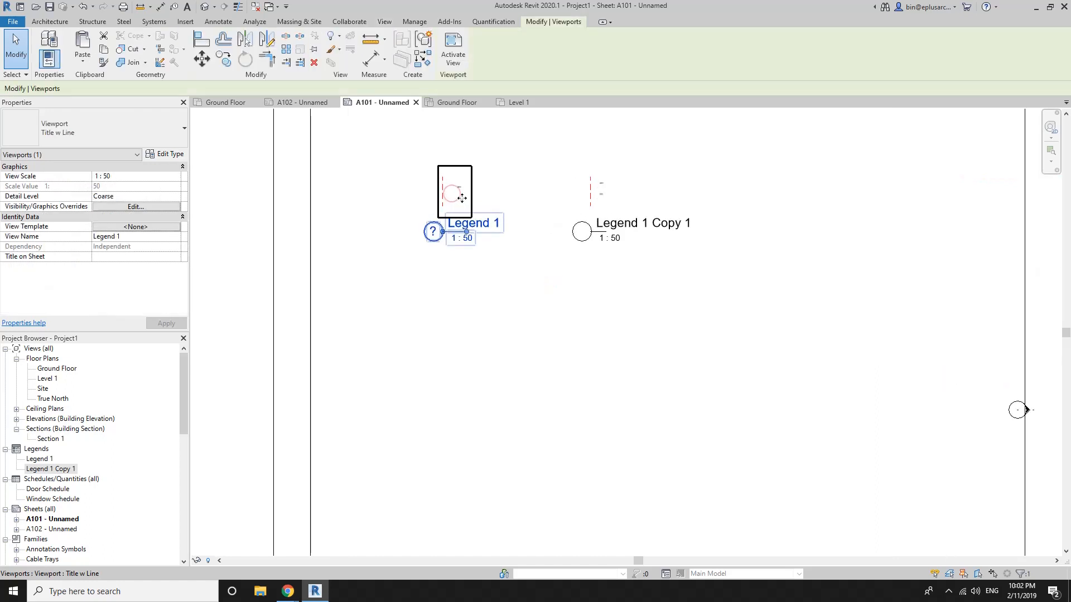
scroll(481, 174, "up", 2)
left_click(560, 194)
key("m")
key("v")
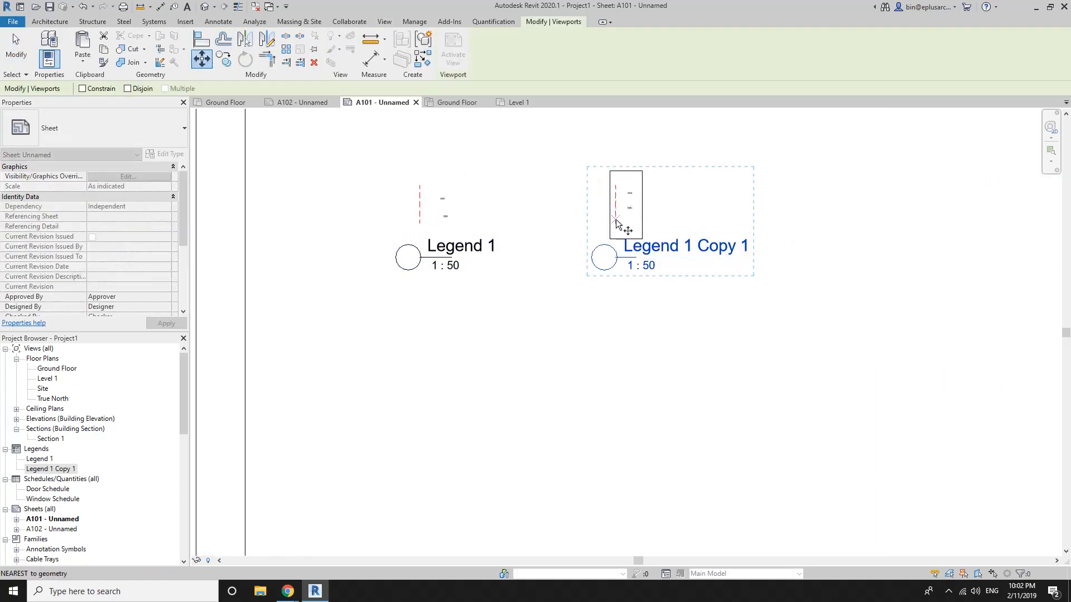
left_click(619, 189)
left_click(419, 223)
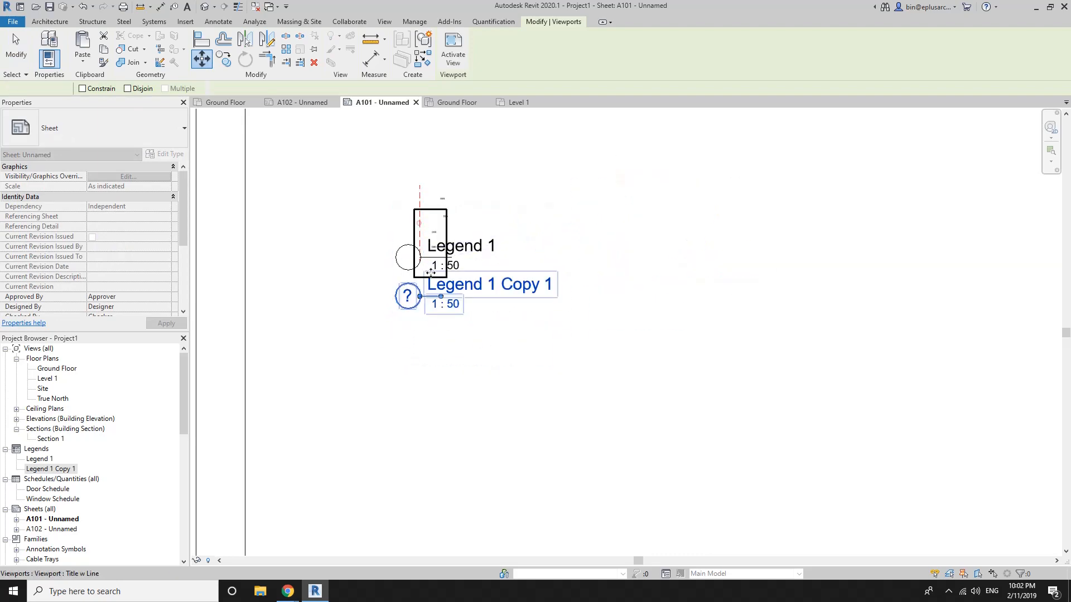
scroll(452, 284, "down", 1)
key("Down")
key("Down")
key("Down")
key("Down")
left_click(613, 291)
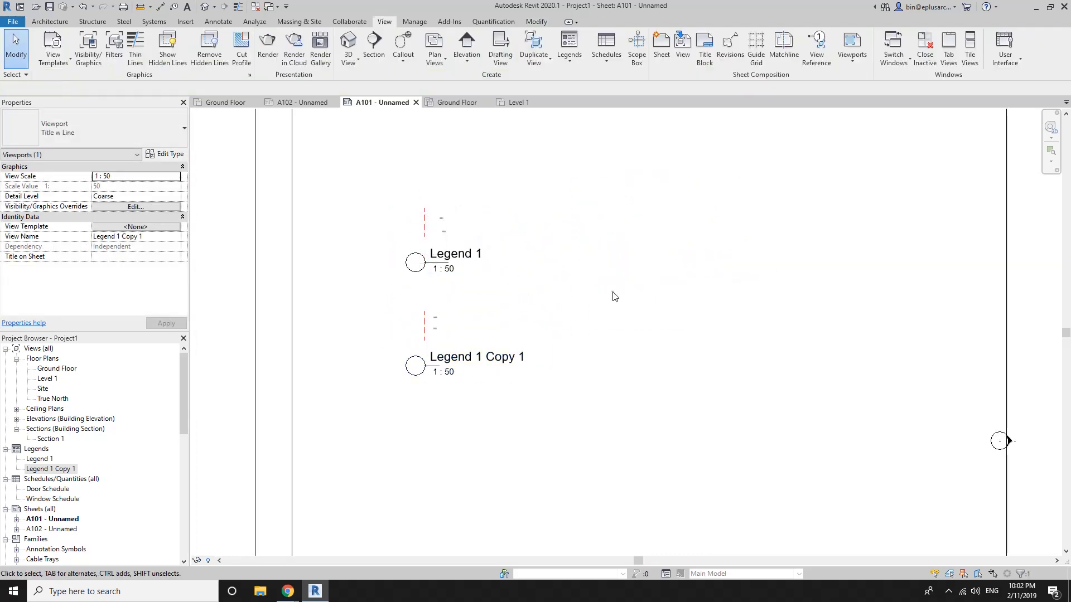
scroll(470, 277, "down", 3)
key("z")
key("e")
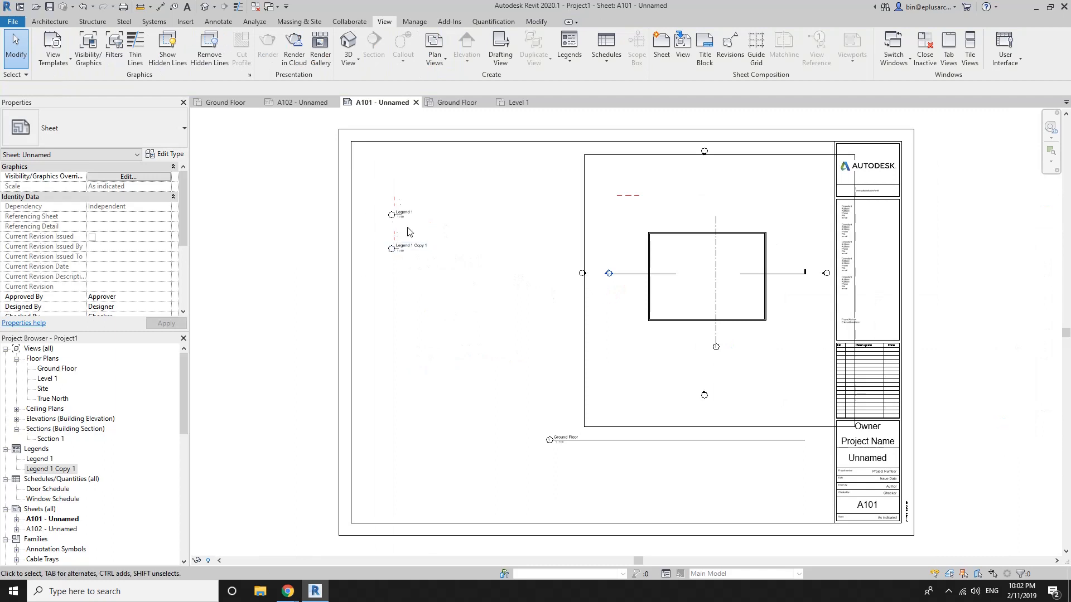
left_click(399, 239)
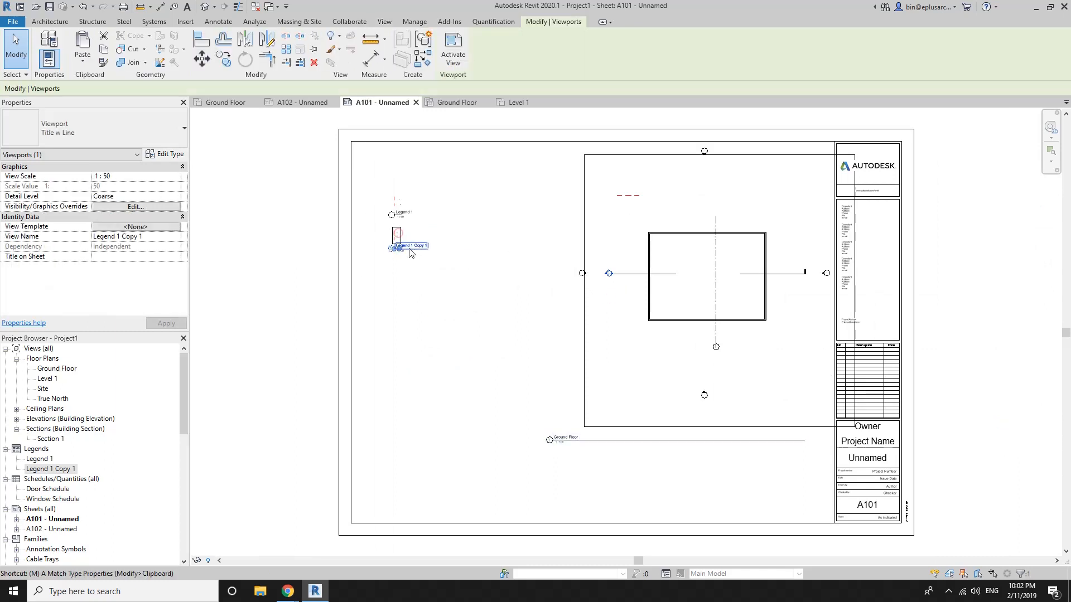
key("m")
key("v")
left_click(392, 204)
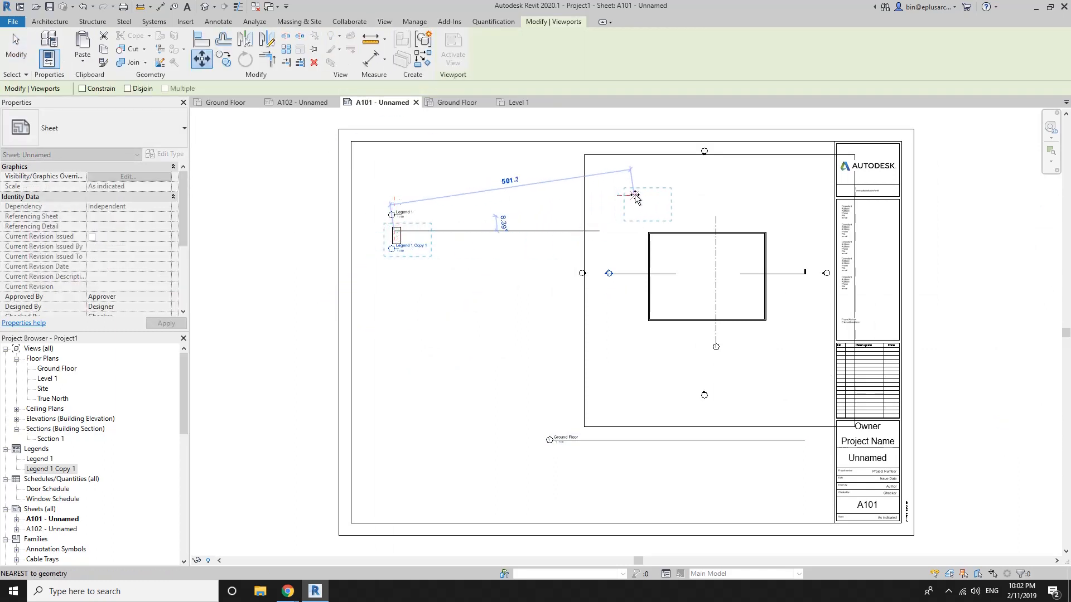
key("Escape")
key("Escape")
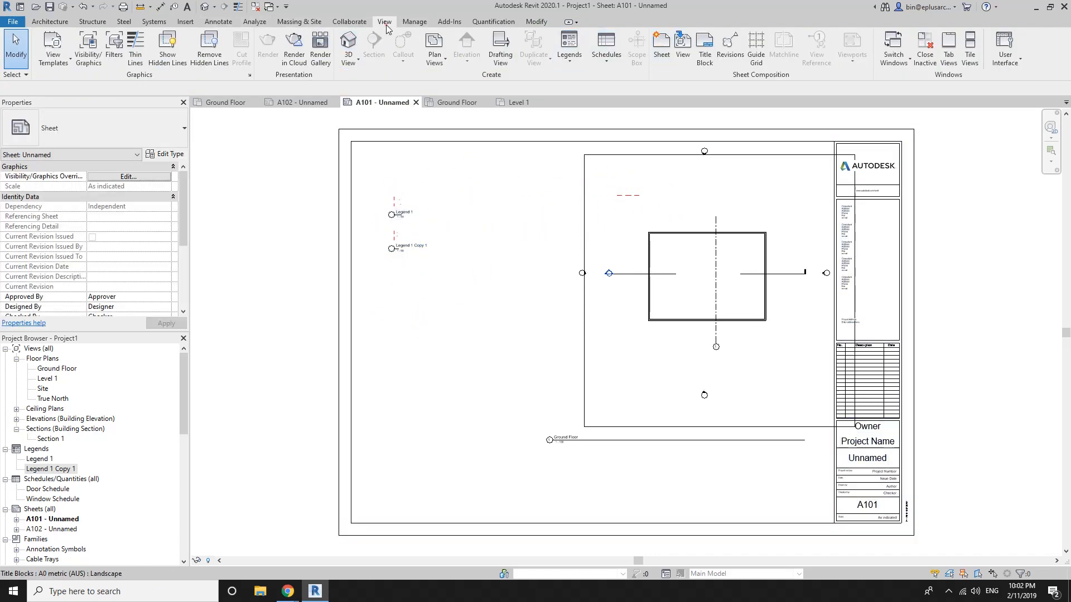
Create a drafting view named Drafting 1 at 1 : 10 and draw a short horizontal reference plane in it.
left_click(502, 60)
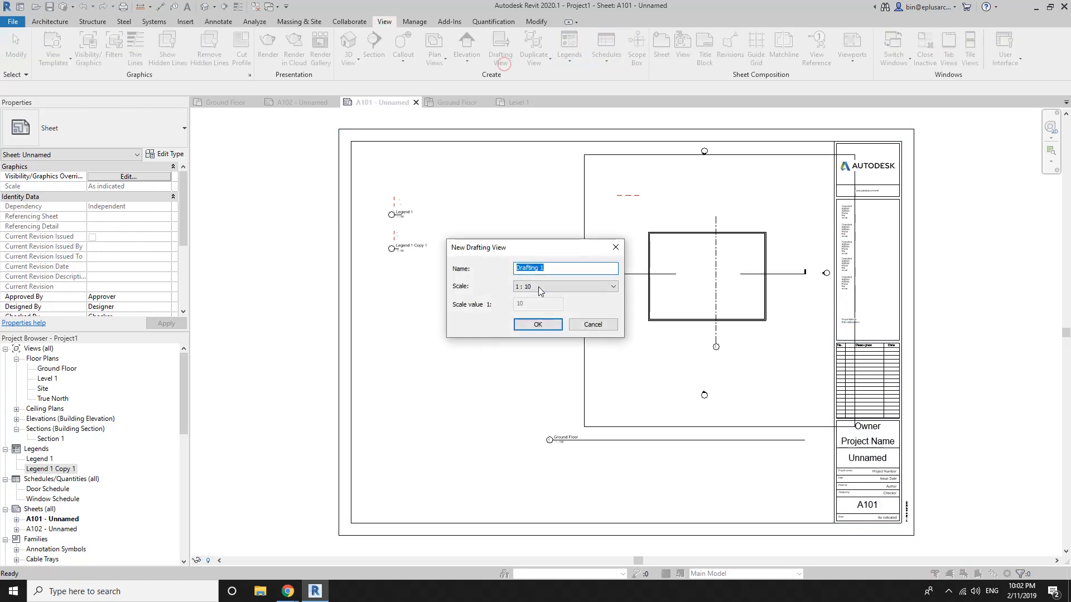
left_click(548, 324)
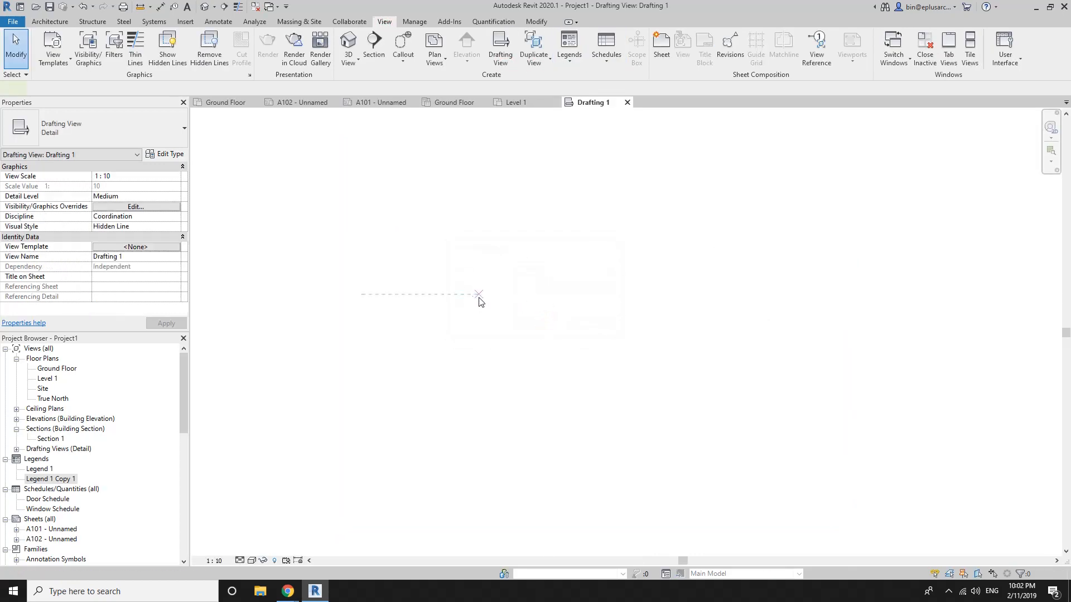
key("r")
key("p")
left_click(438, 277)
left_click(559, 277)
key("Escape")
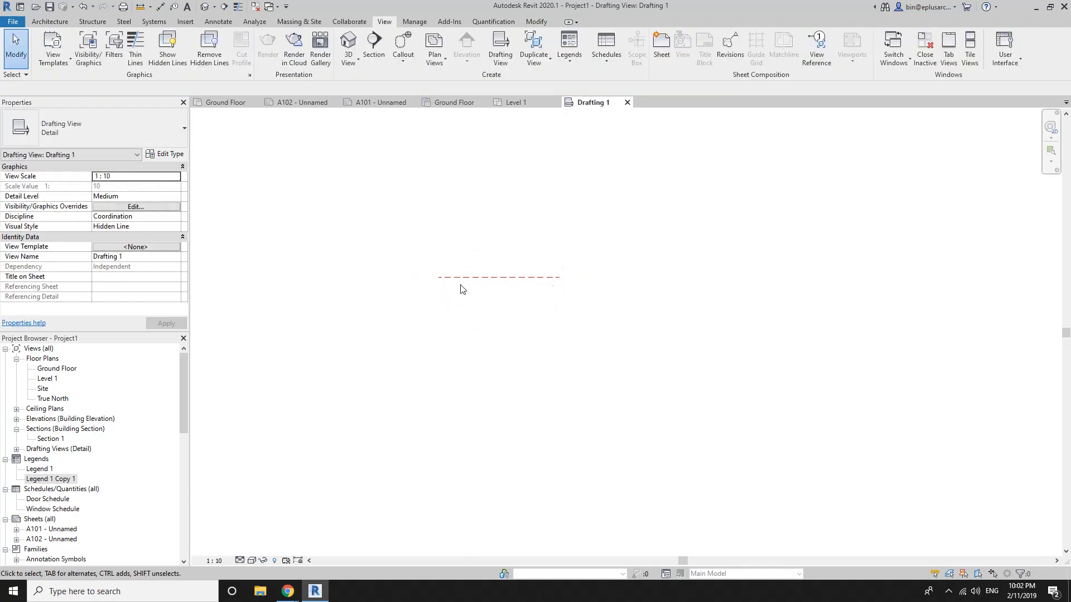
Draw a vertical reference plane at the horizontal plane's left end and adjust its extent so that it runs downward from that corner.
key("r")
key("p")
left_click(438, 277)
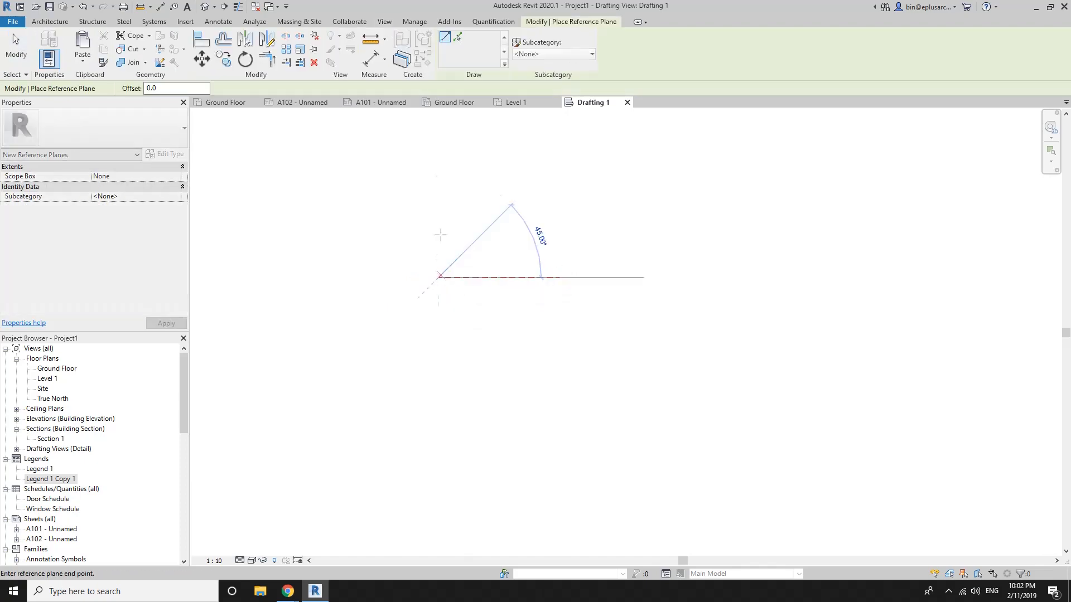
left_click(439, 163)
key("Escape")
key("Escape")
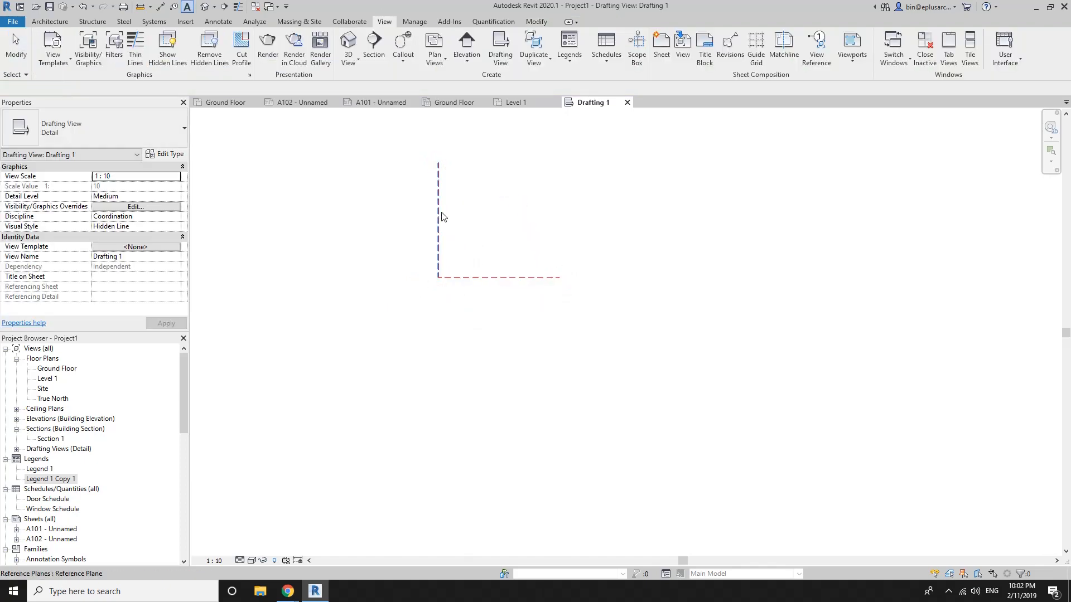
left_click(438, 177)
left_click_drag(438, 165, 447, 347)
left_click(457, 341)
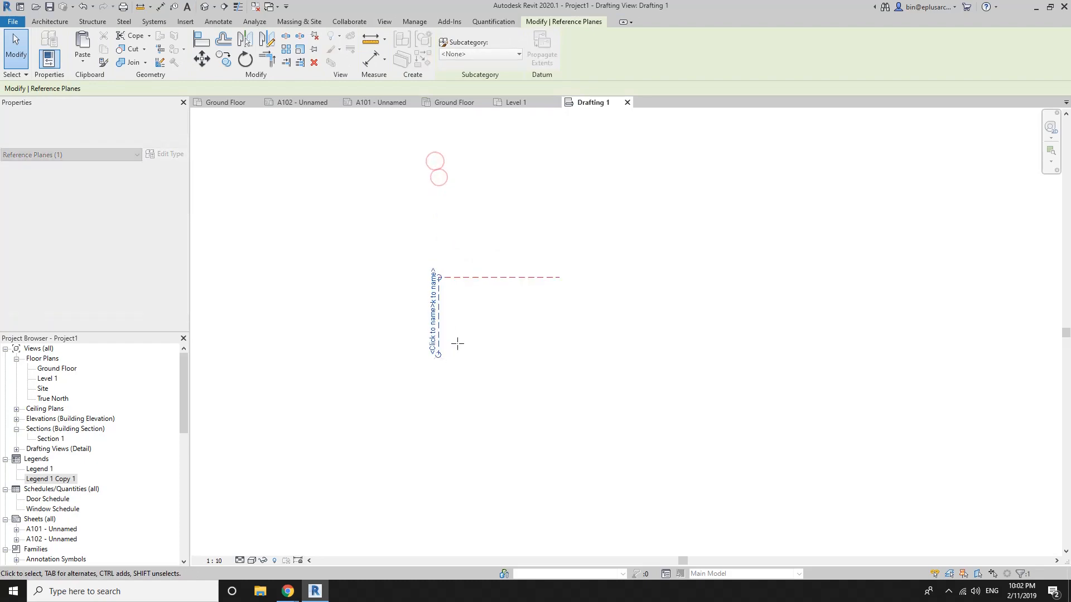
Place a text note reading "aaa" inside the corner formed by the two reference planes.
key("t")
key("x")
left_click(473, 311)
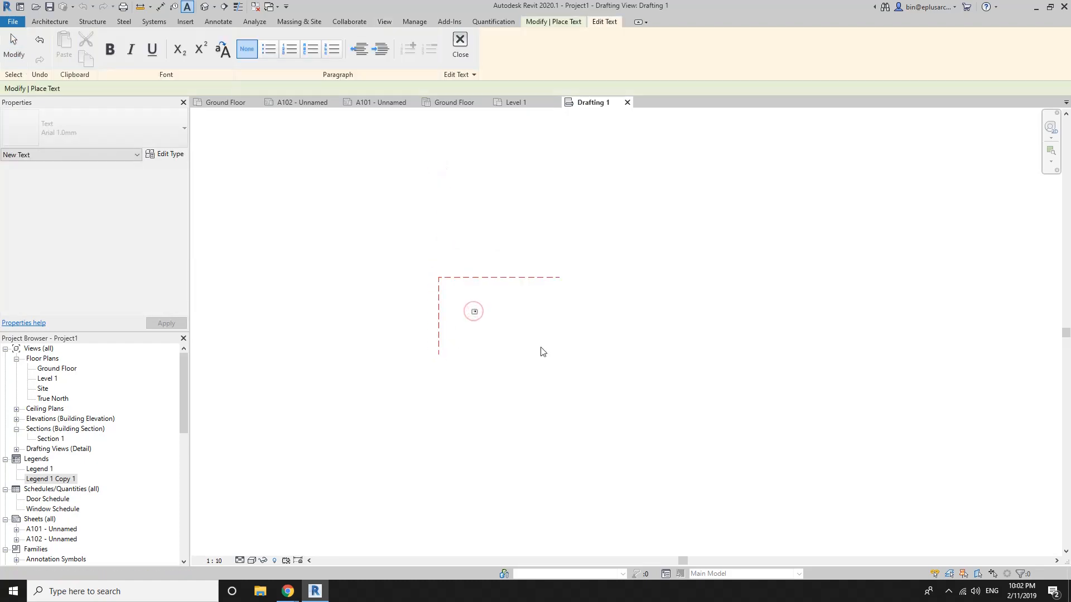
left_click(541, 348)
Draw a zigzag of three connected thin detail lines to the right of the "aaa" note.
scroll(529, 330, "up", 1)
key("d")
key("l")
left_click(467, 328)
left_click(492, 301)
left_click(485, 339)
left_click(540, 313)
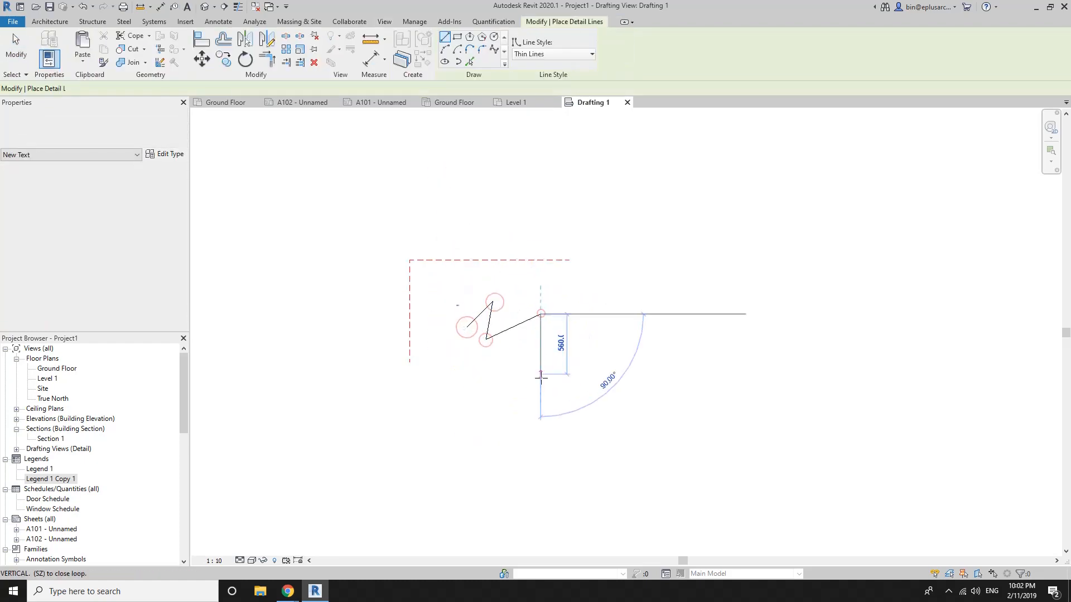
key("Escape")
key("Escape")
key("z")
key("f")
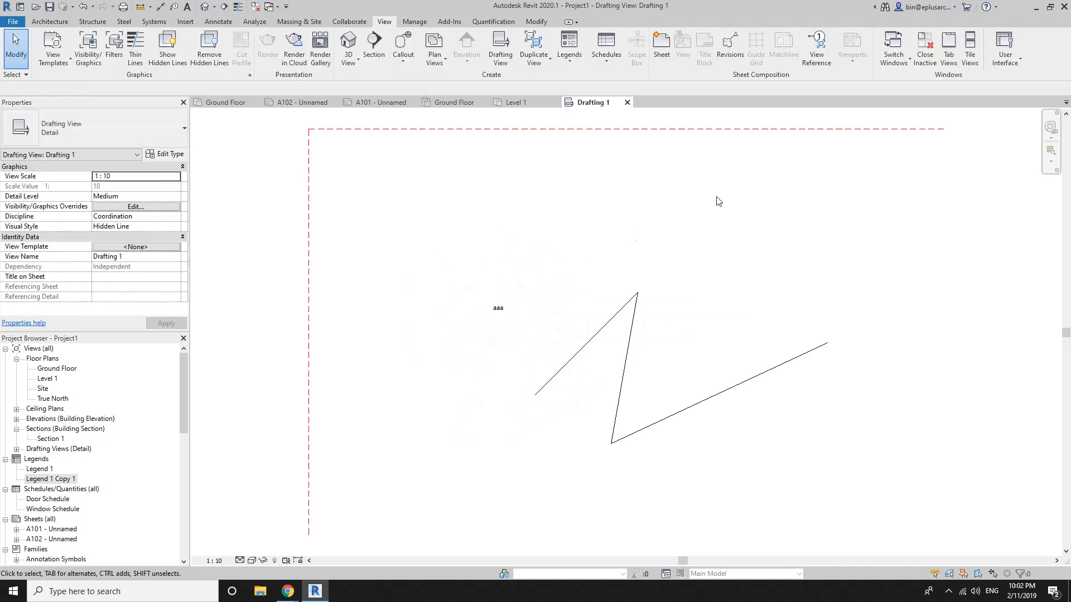
Close the drafting view and place Drafting 1 on sheet A101, below and to the right of the two legends.
left_click(628, 102)
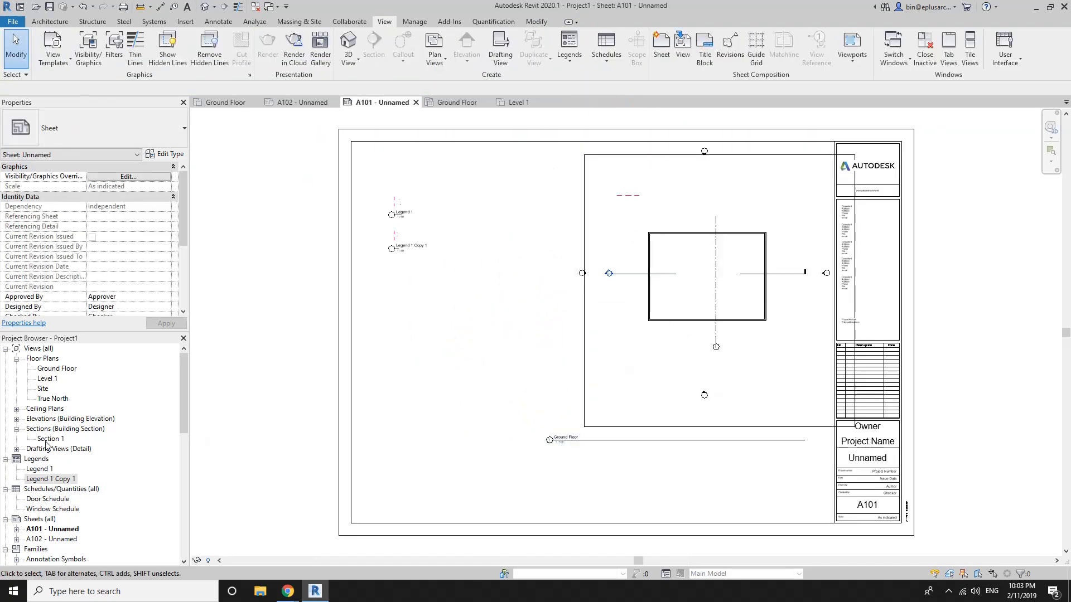
left_click(16, 449)
left_click_drag(51, 459, 409, 349)
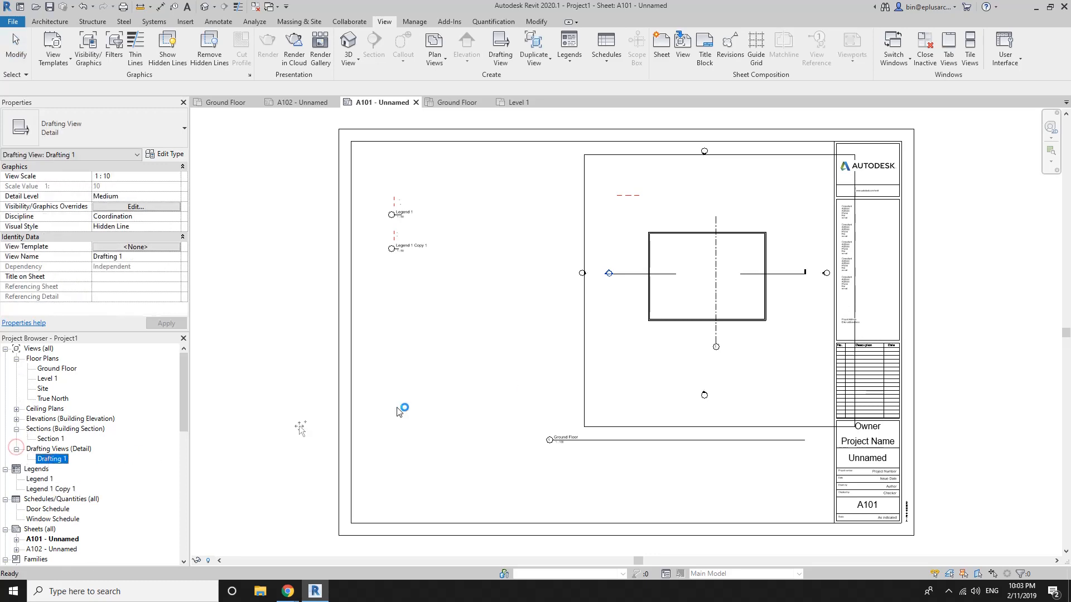
left_click(505, 335)
left_click(492, 344)
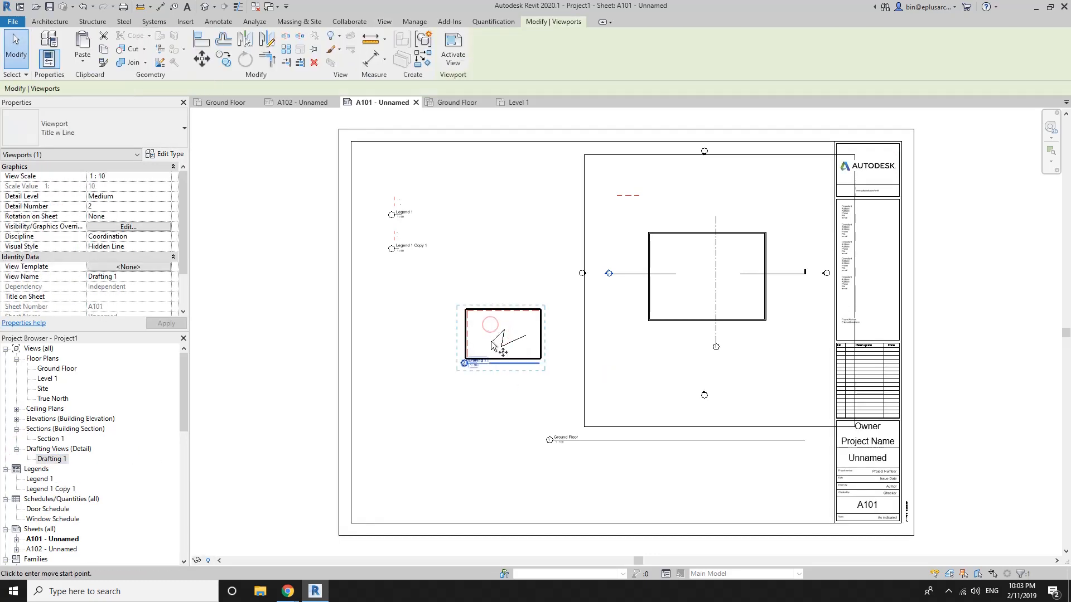
Move the Drafting 1 viewport a short way toward the legends, using its reference plane corner as the base point.
key("m")
key("v")
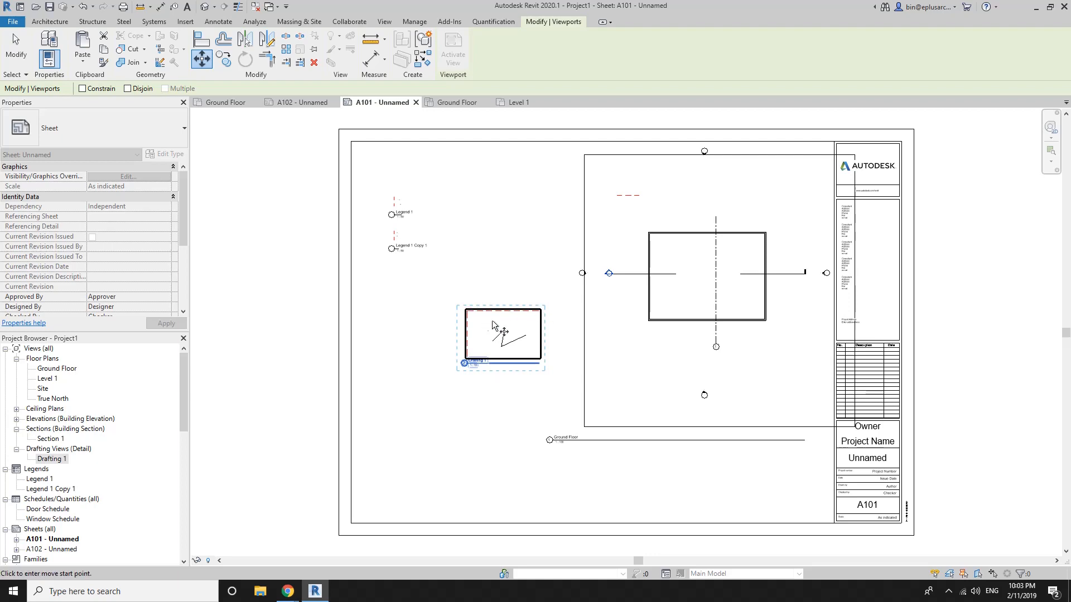
left_click(467, 312)
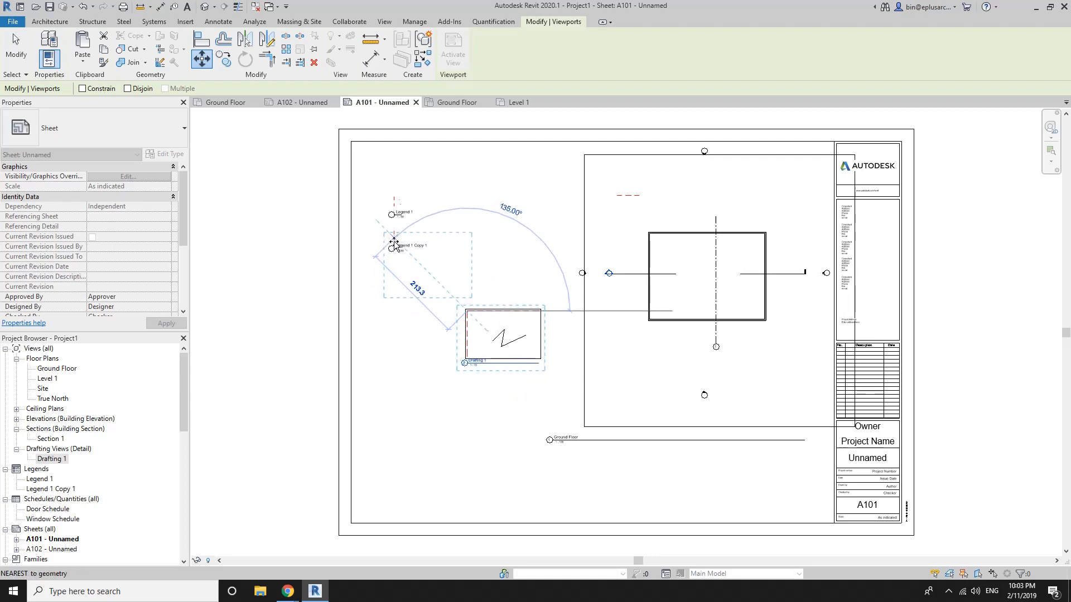
scroll(394, 244, "up", 5)
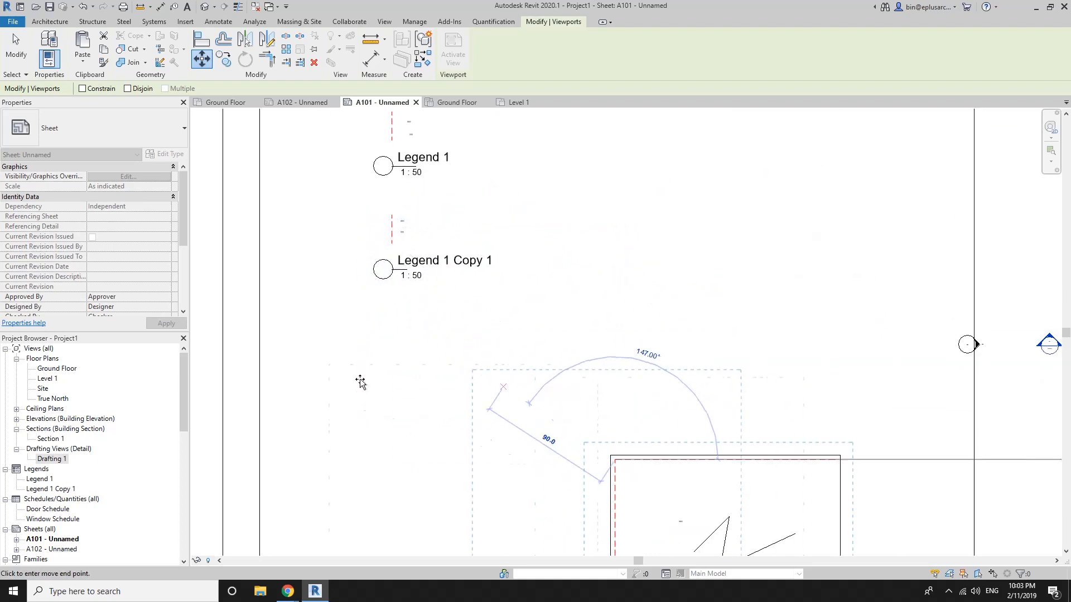
scroll(502, 328, "down", 2)
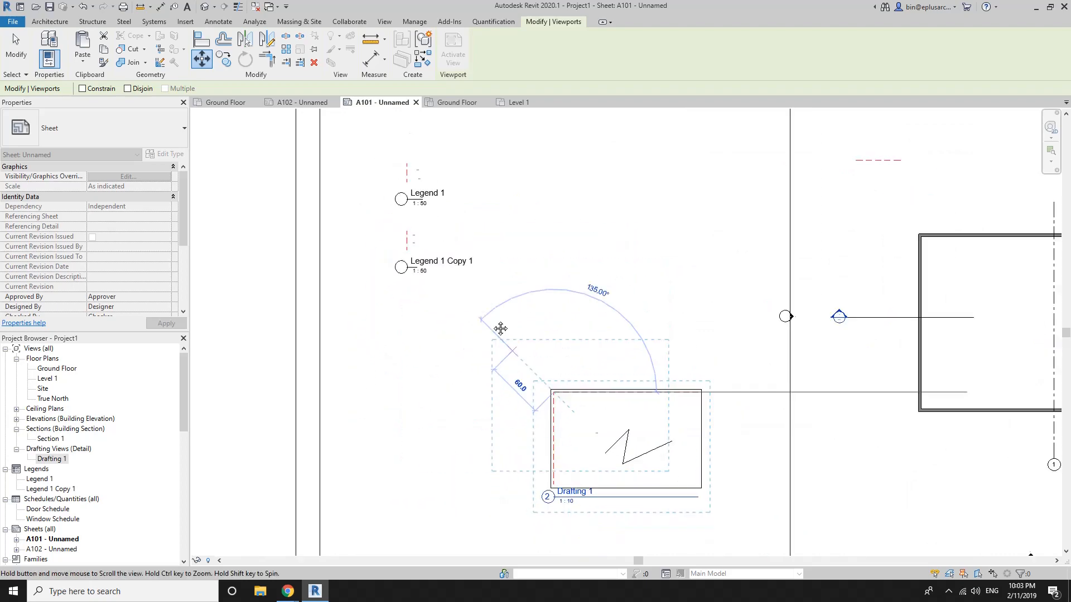
left_click(500, 357)
middle_click_drag(497, 353, 501, 361)
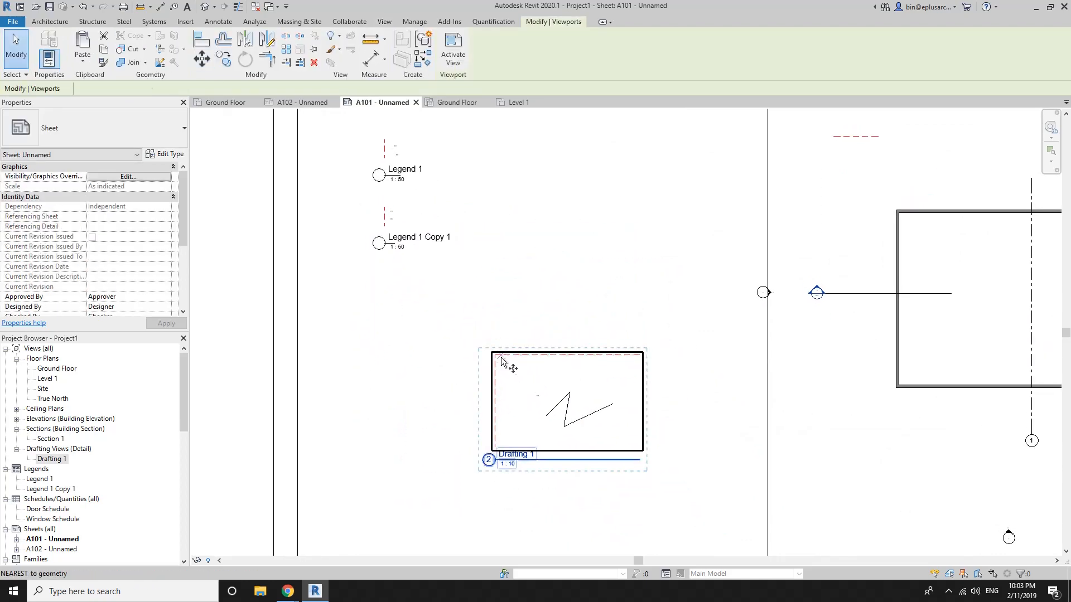
Snap Drafting 1's reference plane corner to the lower end of Legend 1 Copy 1's vertical line and shift the viewport straight down below that legend.
key("m")
key("v")
left_click(499, 354)
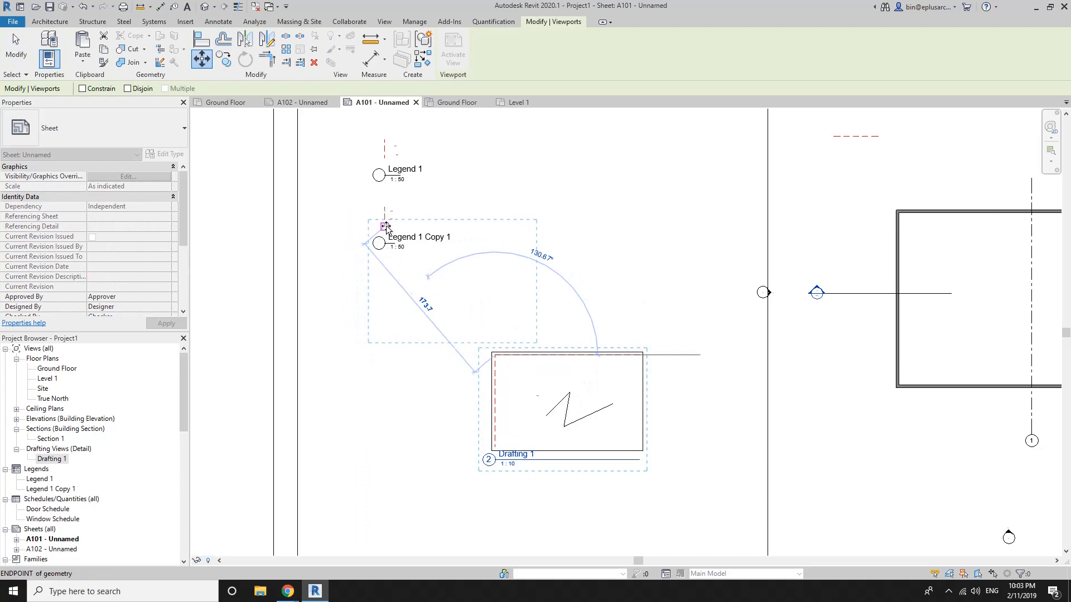
scroll(385, 228, "up", 2)
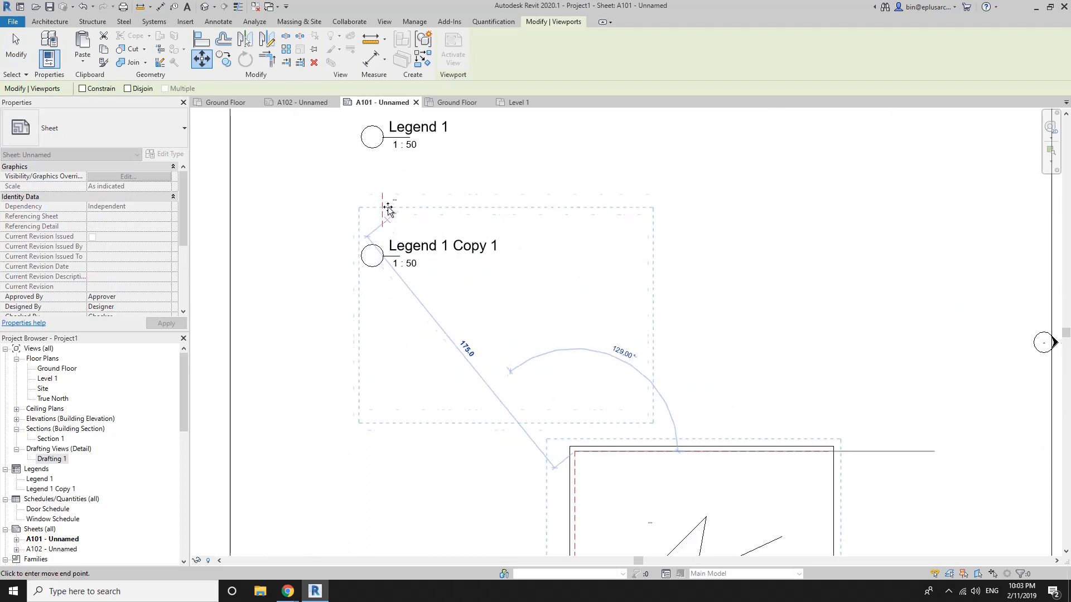
left_click(382, 224)
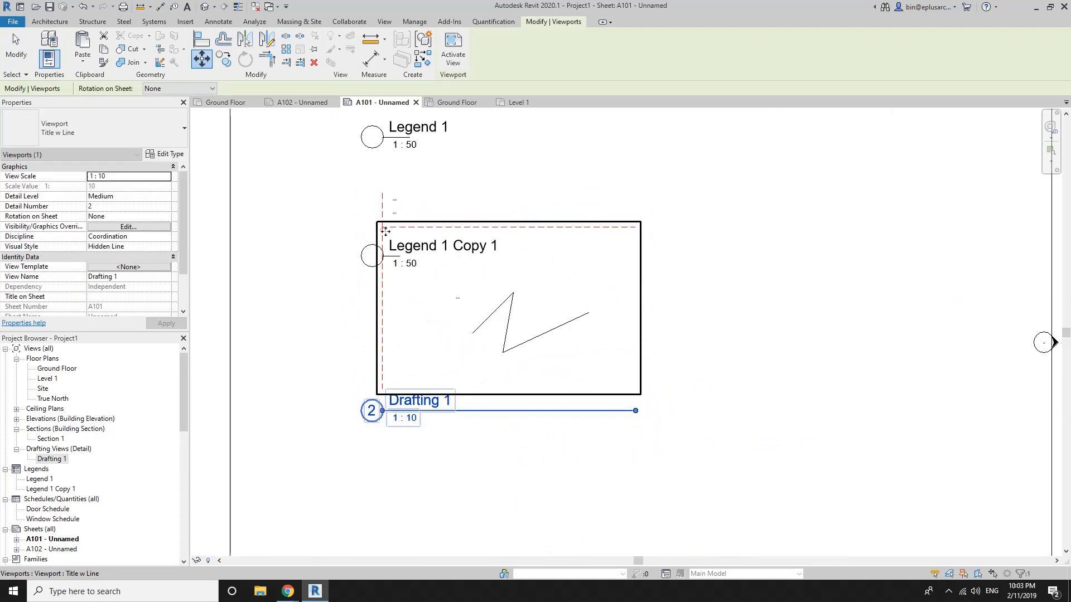
key("ctrl+z")
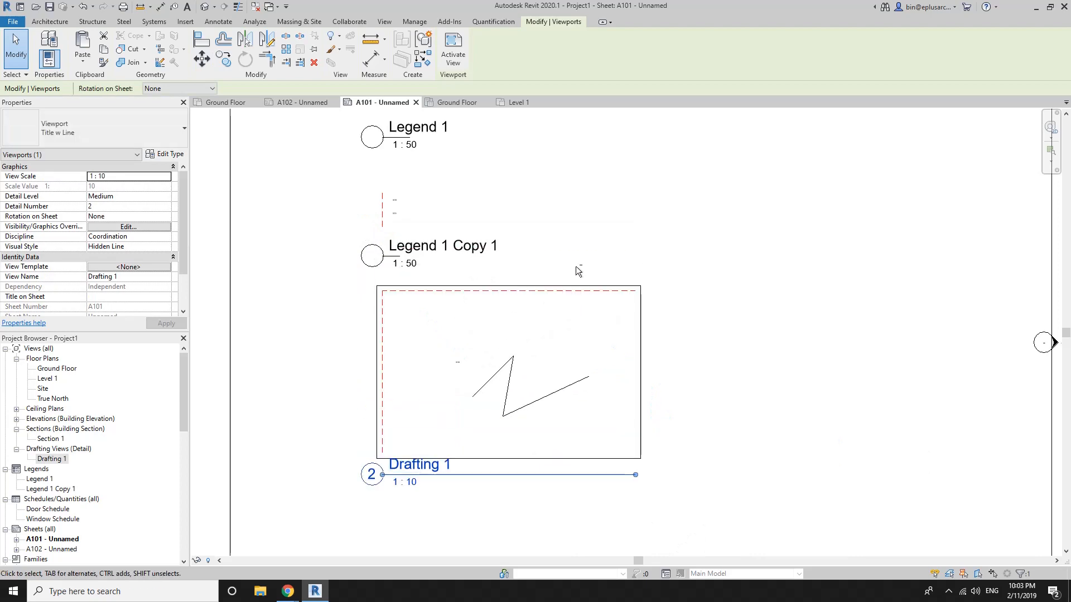
scroll(695, 256, "down", 5)
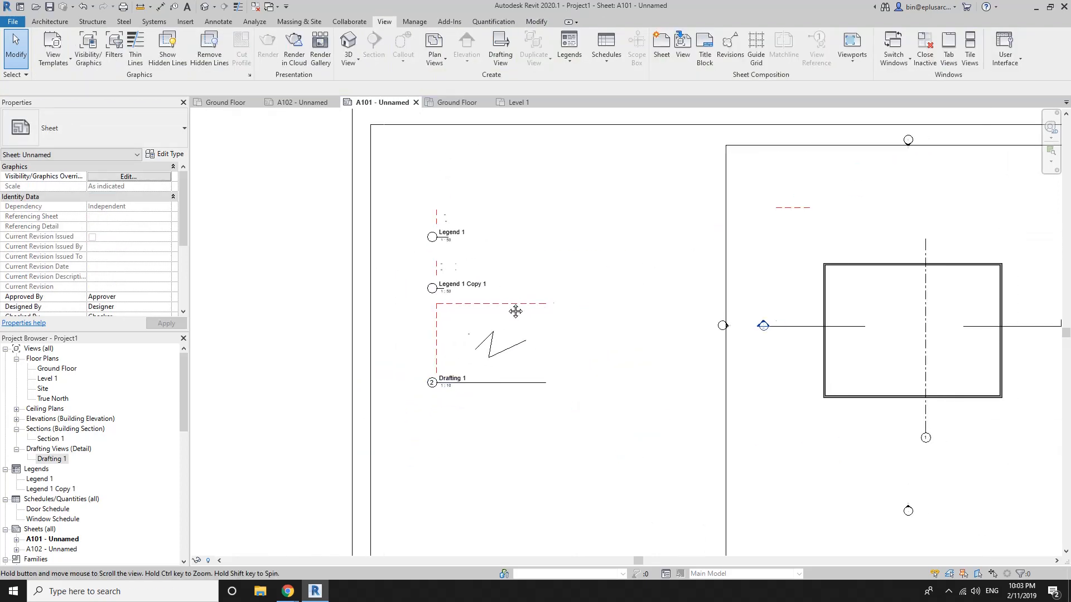
scroll(481, 288, "down", 2)
scroll(480, 287, "down", 2)
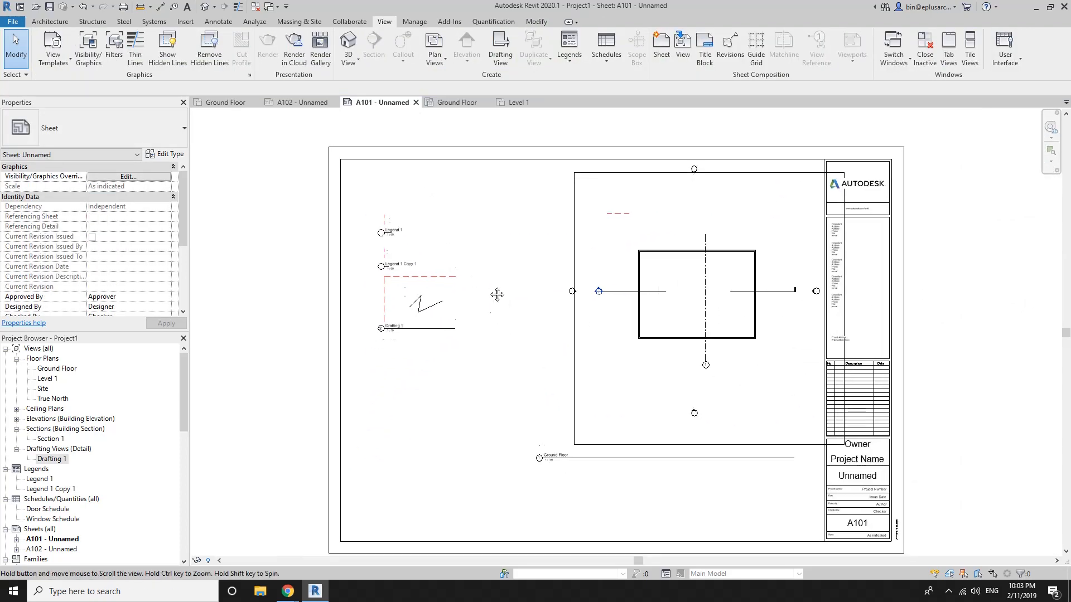
key("a")
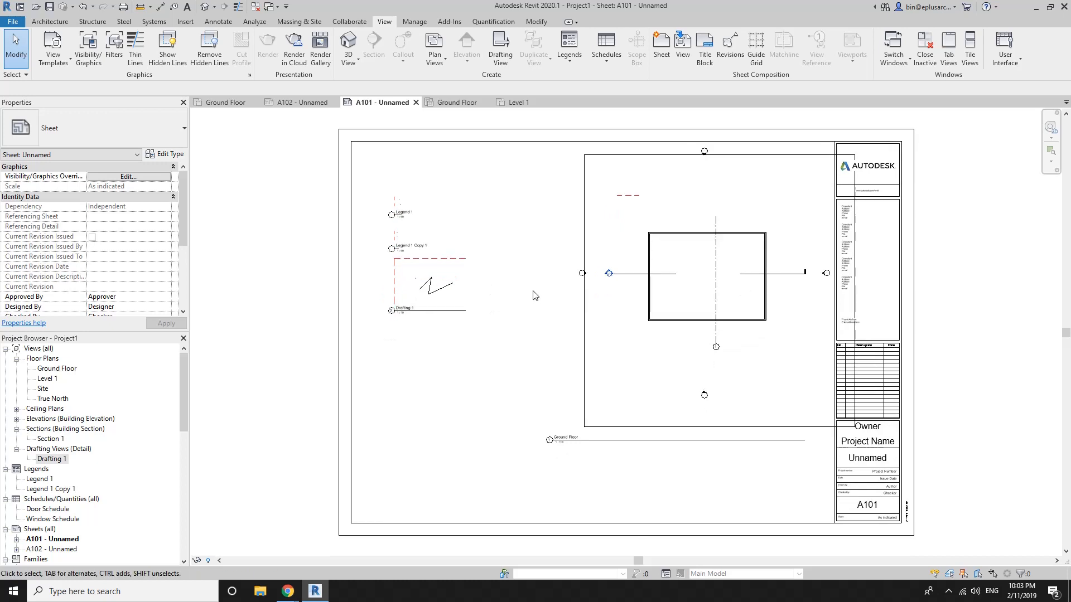